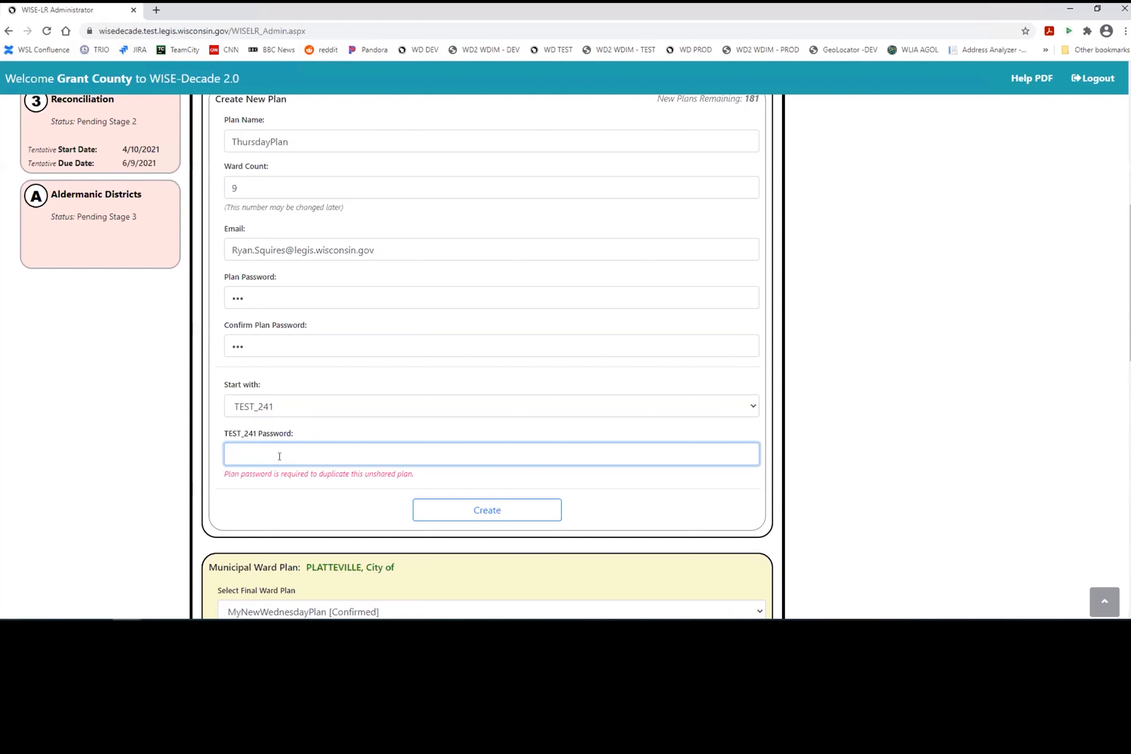
Step: Base ThursdayPlan on the Currently Enacted Plan and create it for editing
{"action": "left_click", "coordinate": [302, 405]}
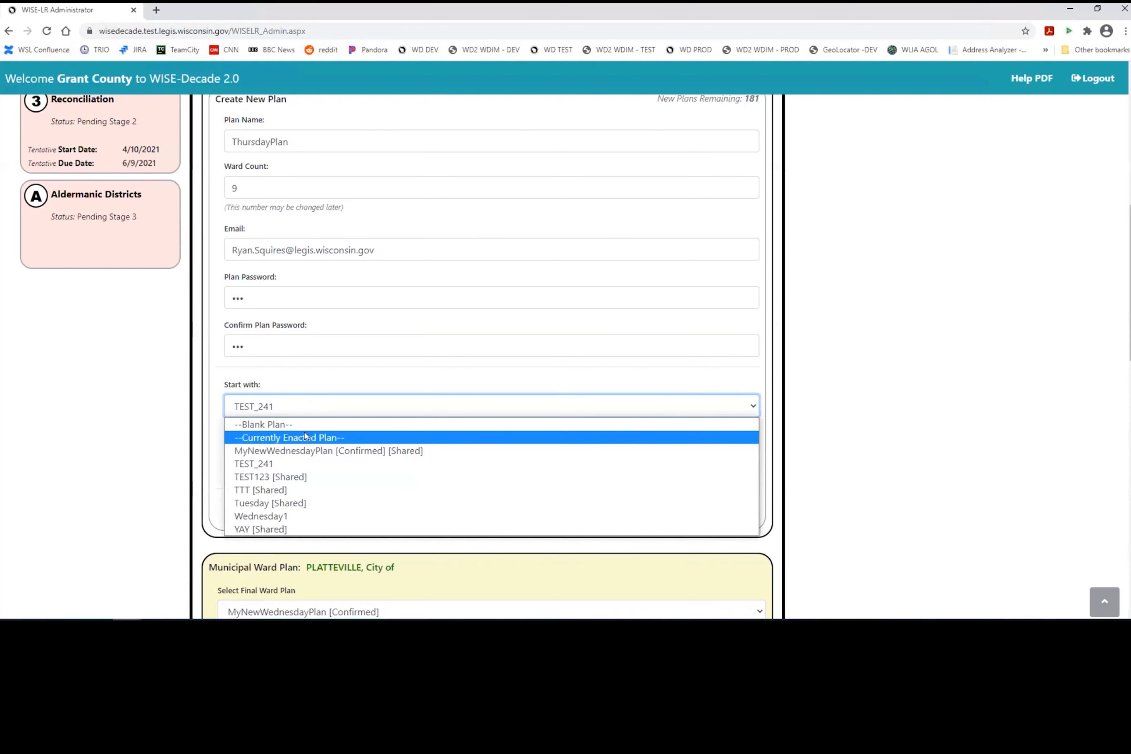
{"action": "left_click", "coordinate": [305, 437]}
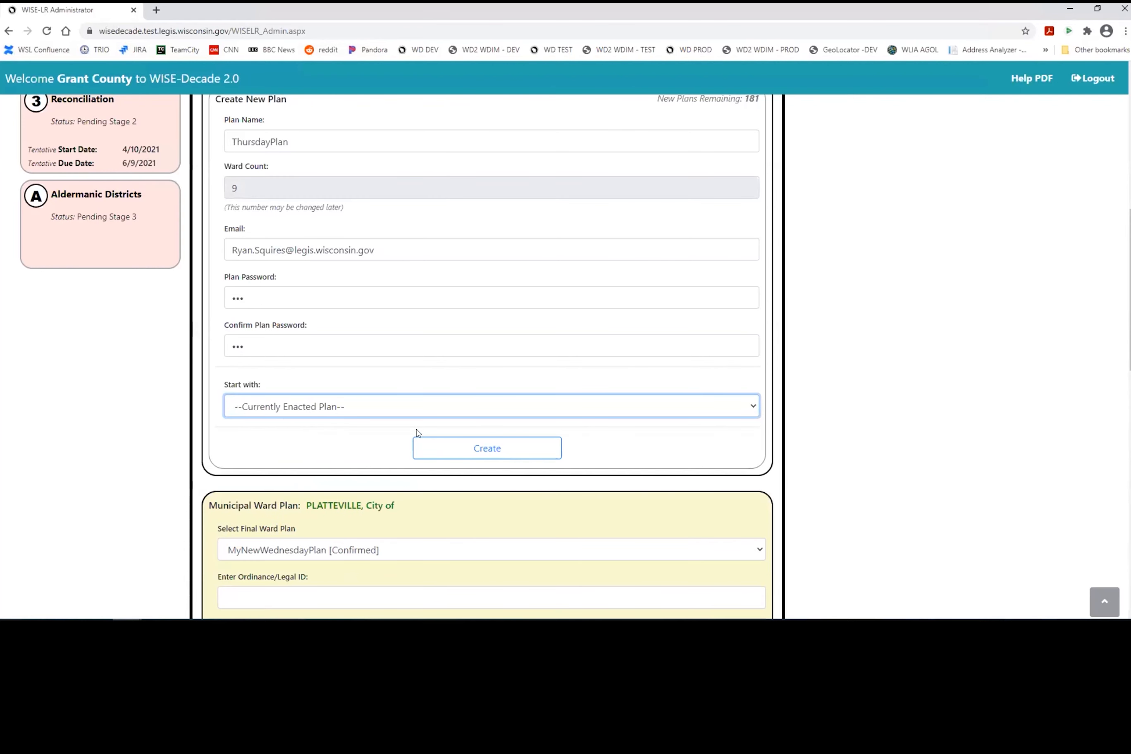
{"action": "left_click", "coordinate": [364, 439]}
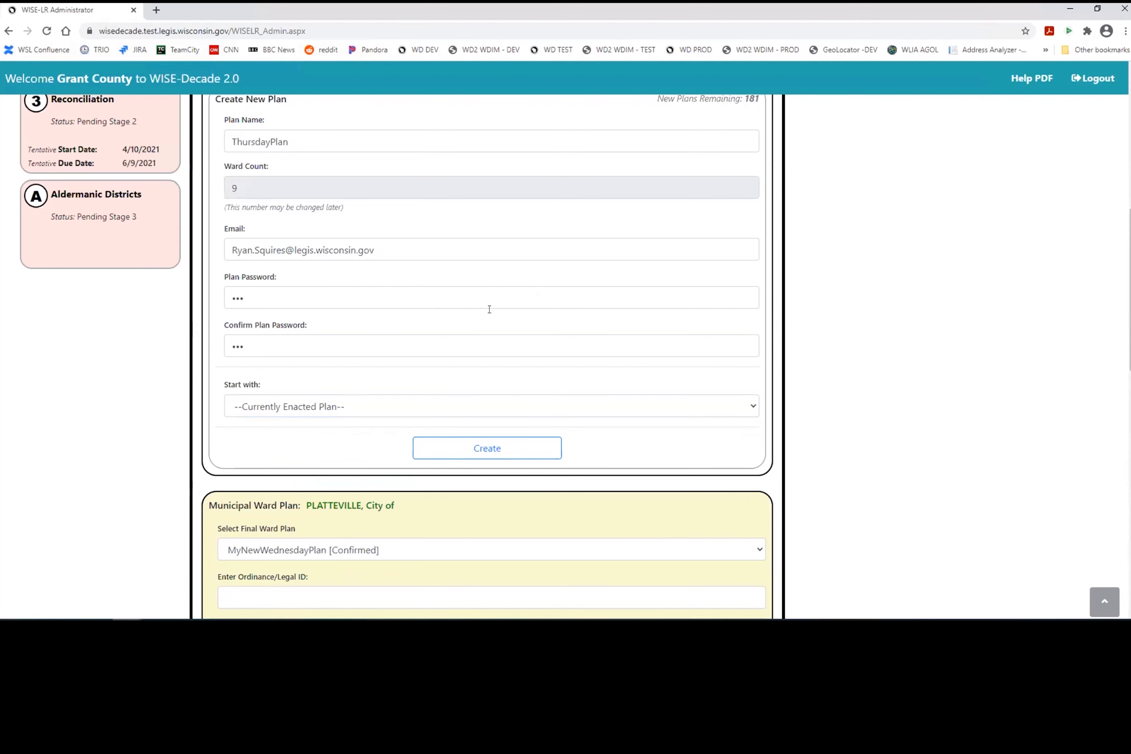
{"action": "left_click", "coordinate": [472, 447]}
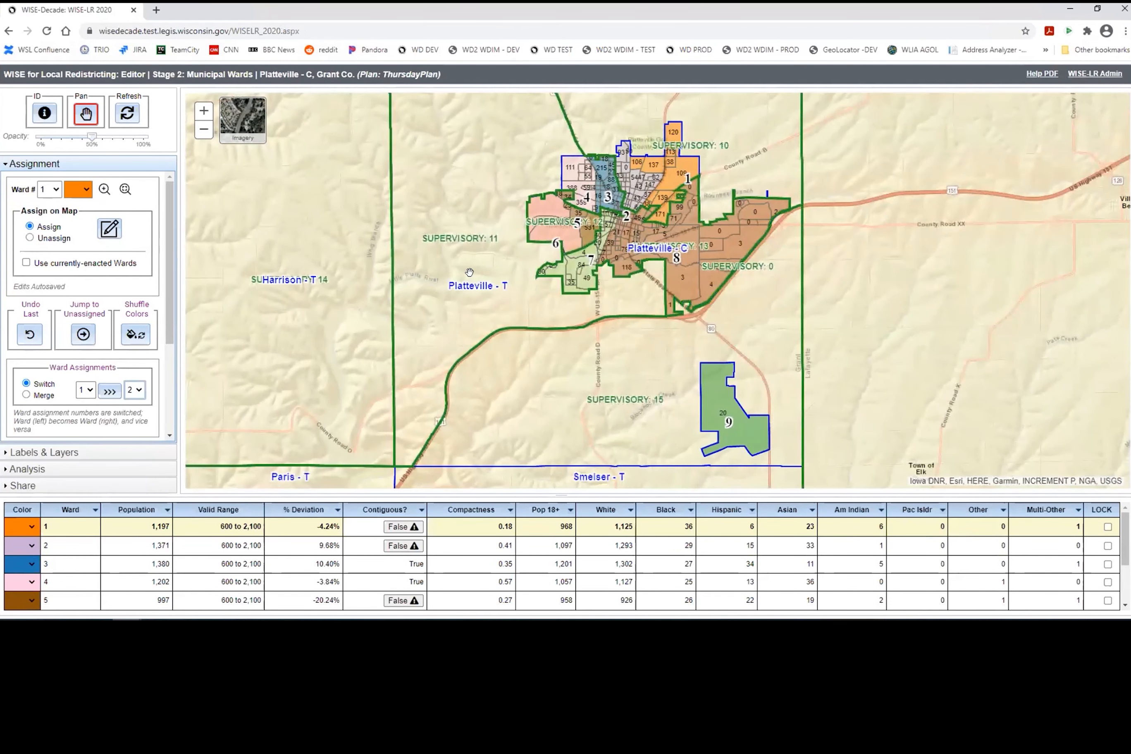
Step: Turn off municipality name labels and scroll through the ward statistics for wards 5–9
{"action": "left_click", "coordinate": [76, 457]}
{"action": "left_click", "coordinate": [20, 342]}
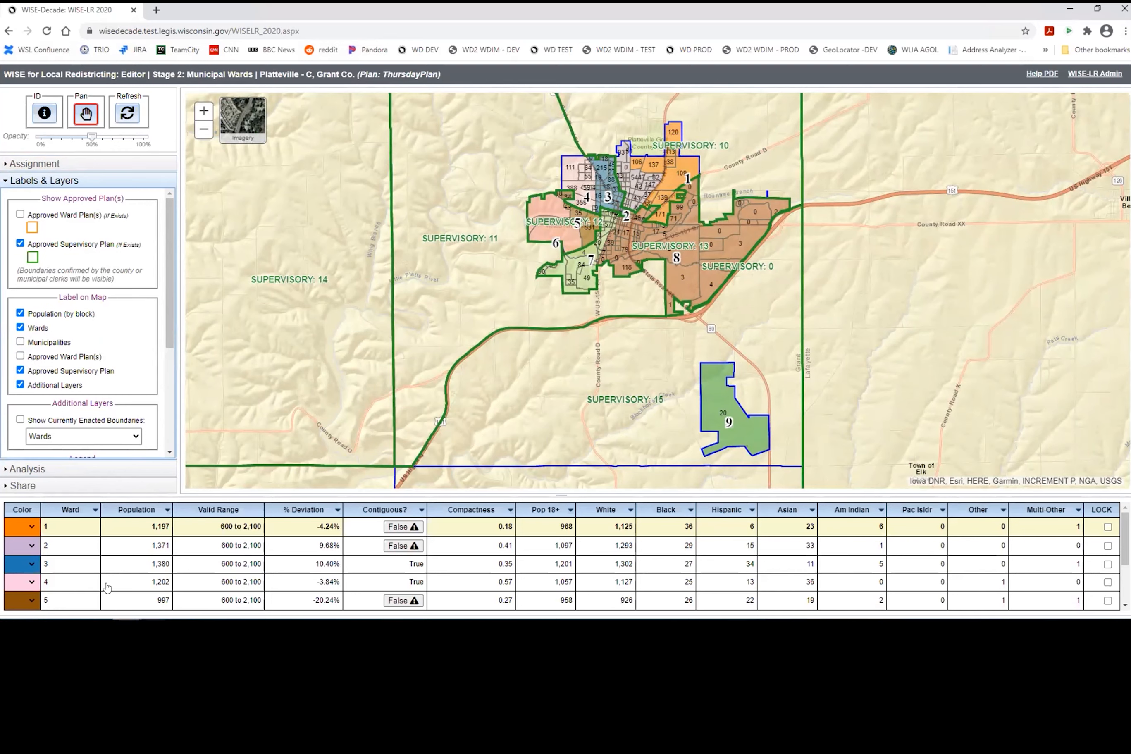
{"action": "scroll", "coordinate": [107, 588], "scroll_direction": "down", "scroll_amount": 3}
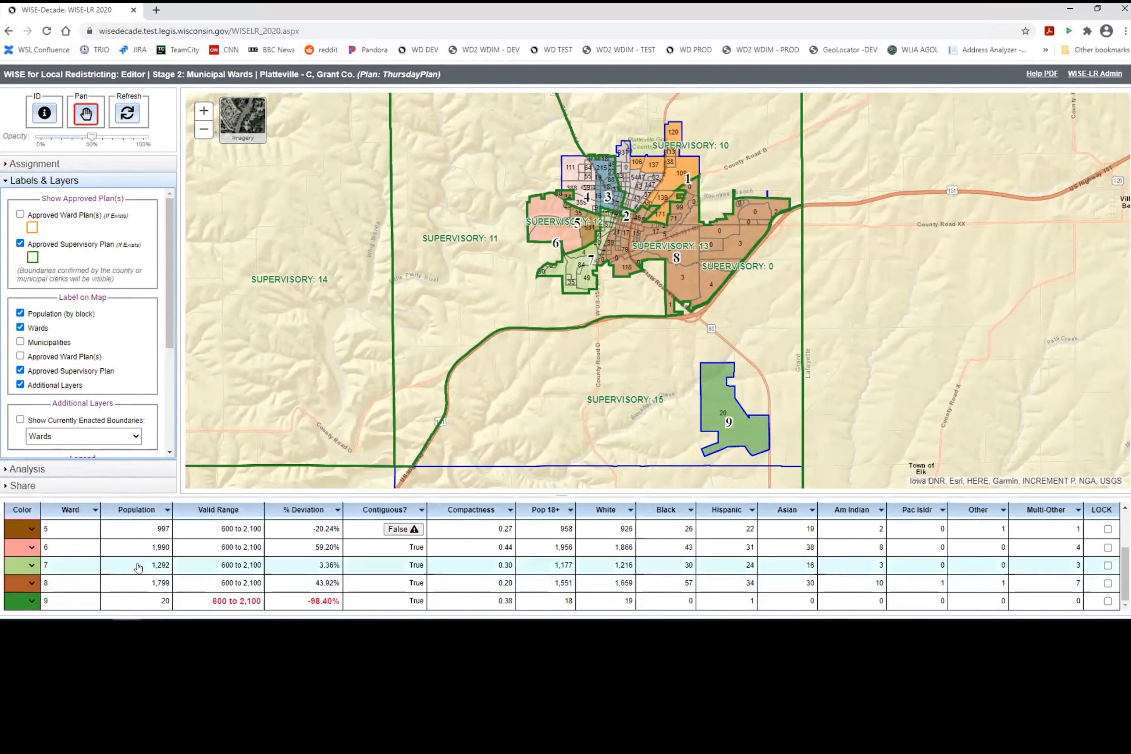
{"action": "scroll", "coordinate": [138, 567], "scroll_direction": "up", "scroll_amount": 3}
{"action": "scroll", "coordinate": [193, 567], "scroll_direction": "down", "scroll_amount": 3}
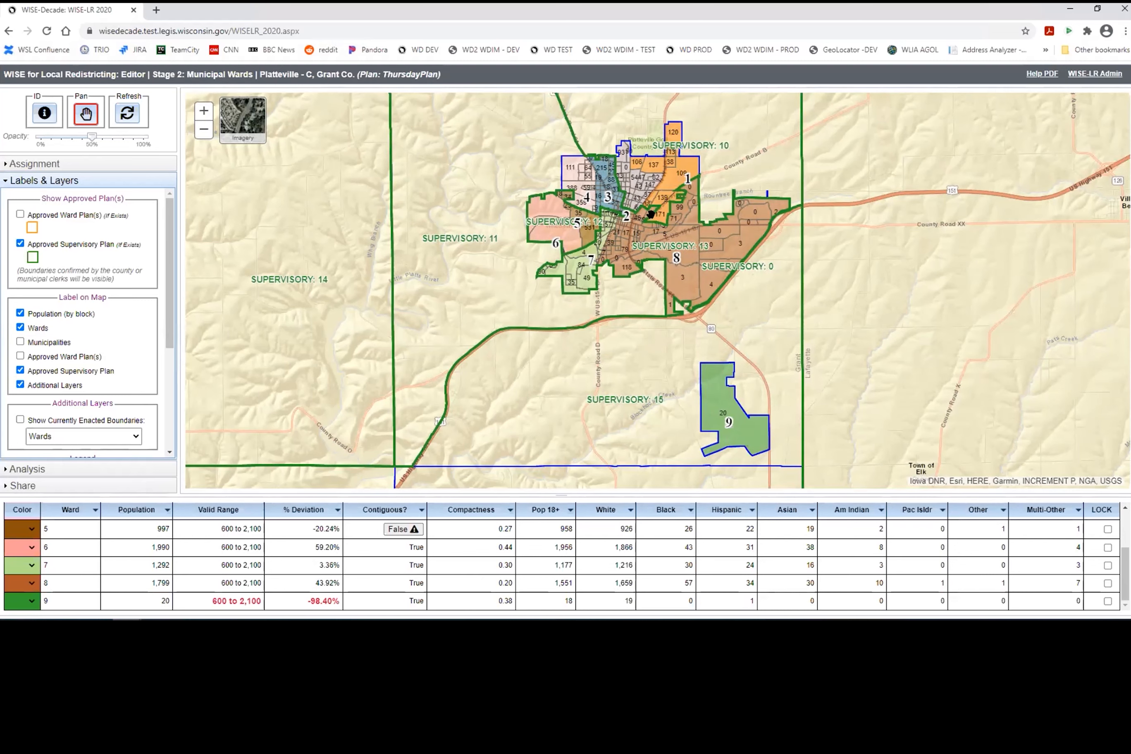
Step: Hide the Approved Supervisory Plan boundaries on the map
{"action": "left_click", "coordinate": [19, 243]}
{"action": "left_click", "coordinate": [20, 243]}
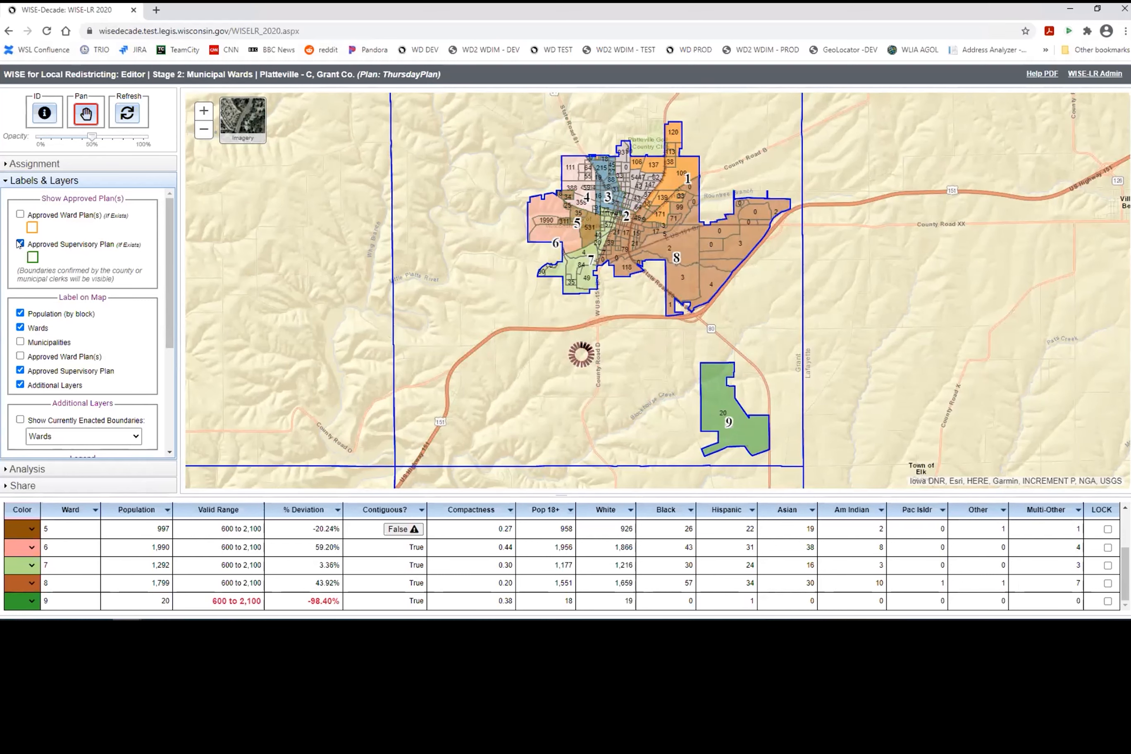
{"action": "left_click", "coordinate": [20, 243]}
Step: Reopen the Assignment tools and identify block 86's population and demographics
{"action": "left_click", "coordinate": [41, 164]}
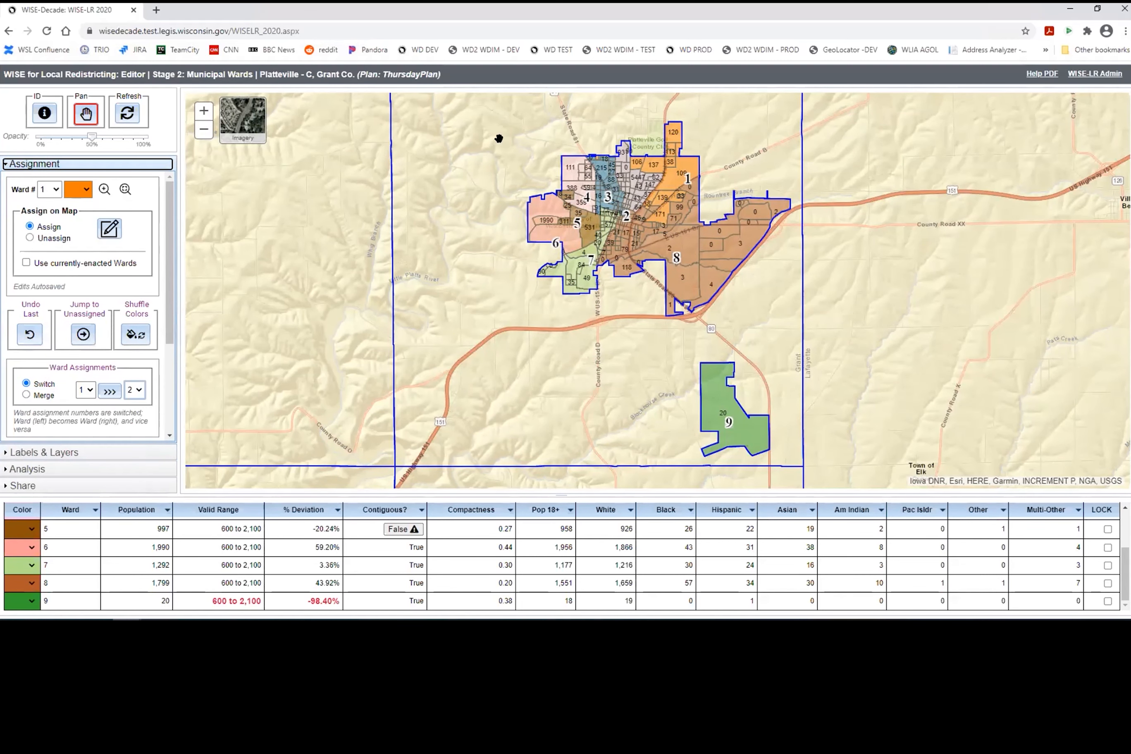
{"action": "scroll", "coordinate": [641, 235], "scroll_direction": "up", "scroll_amount": 2}
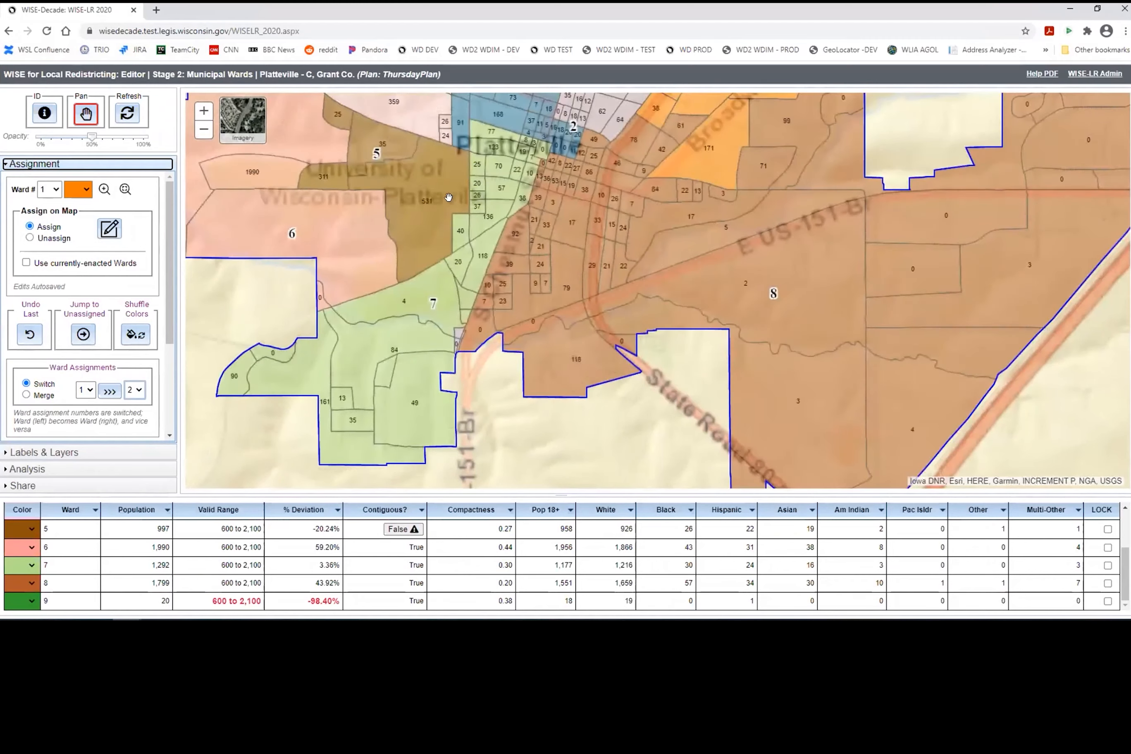
{"action": "scroll", "coordinate": [503, 140], "scroll_direction": "up", "scroll_amount": 1}
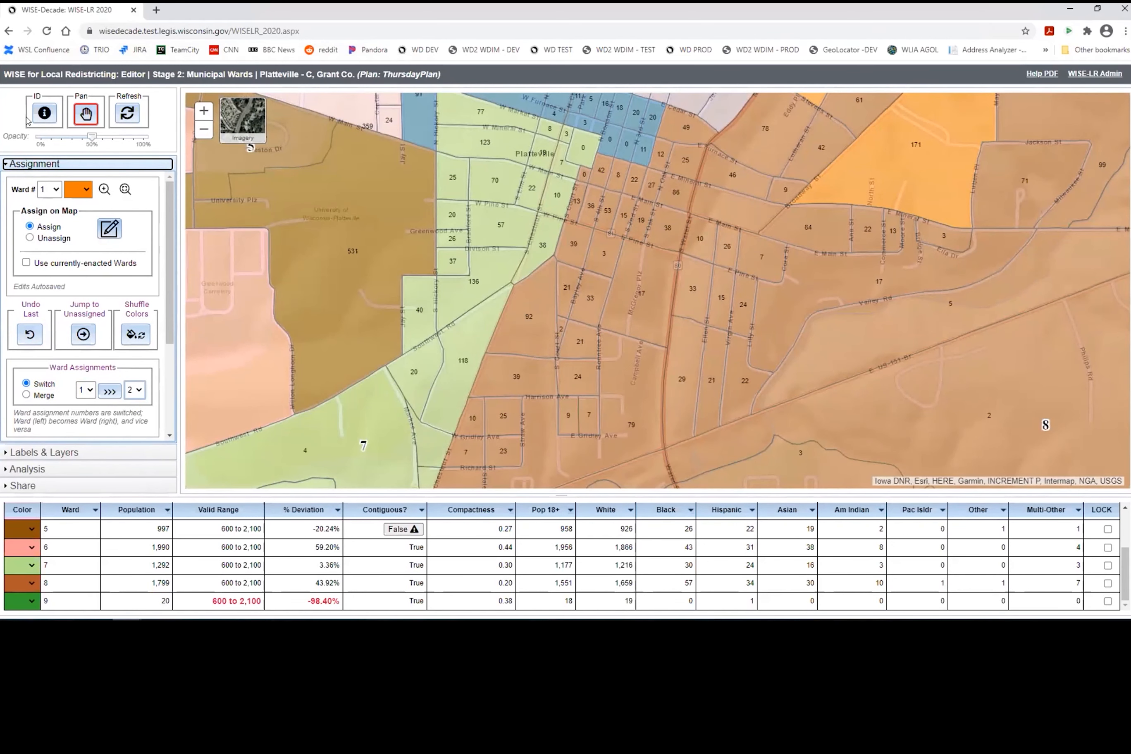
{"action": "left_click", "coordinate": [43, 112]}
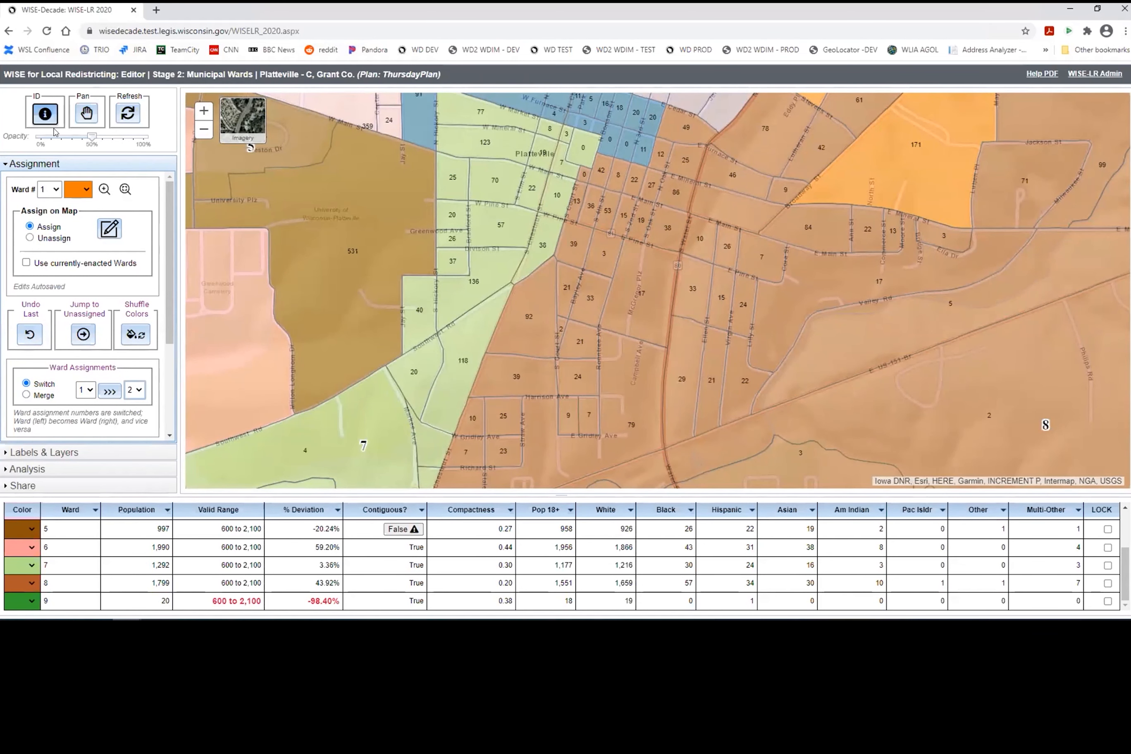
{"action": "left_click", "coordinate": [667, 193]}
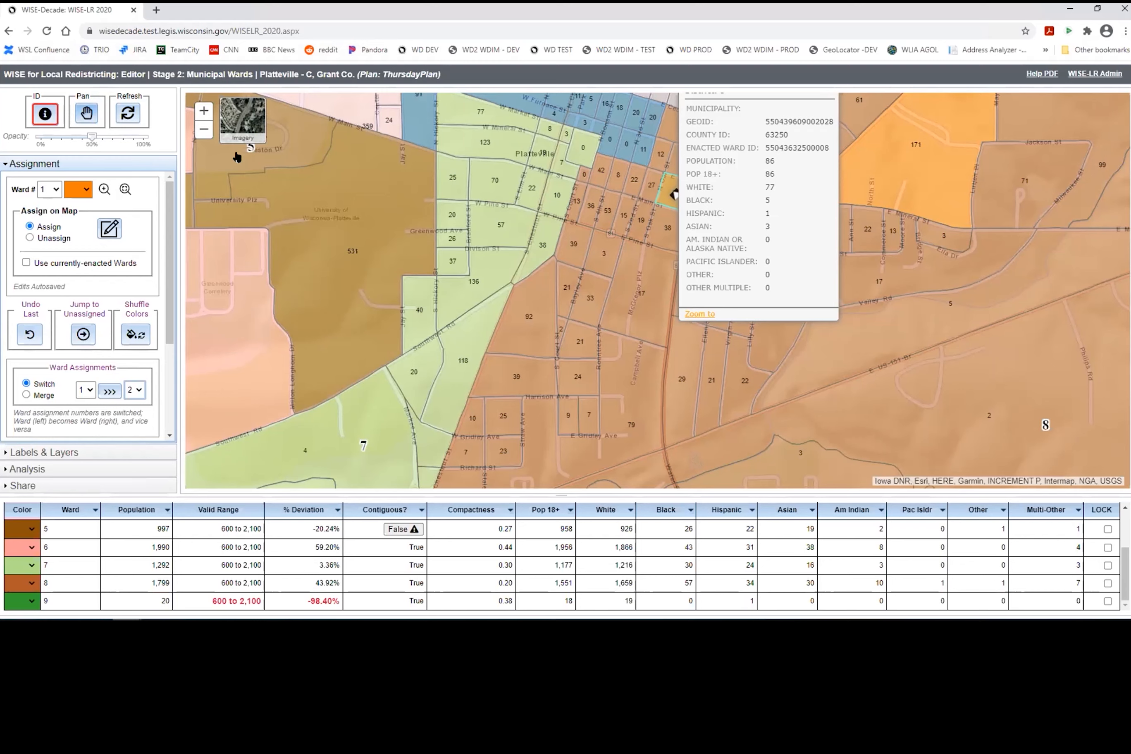
Step: Recentre the map on the downtown blocks and set ward opacity to 100%
{"action": "left_click", "coordinate": [88, 114]}
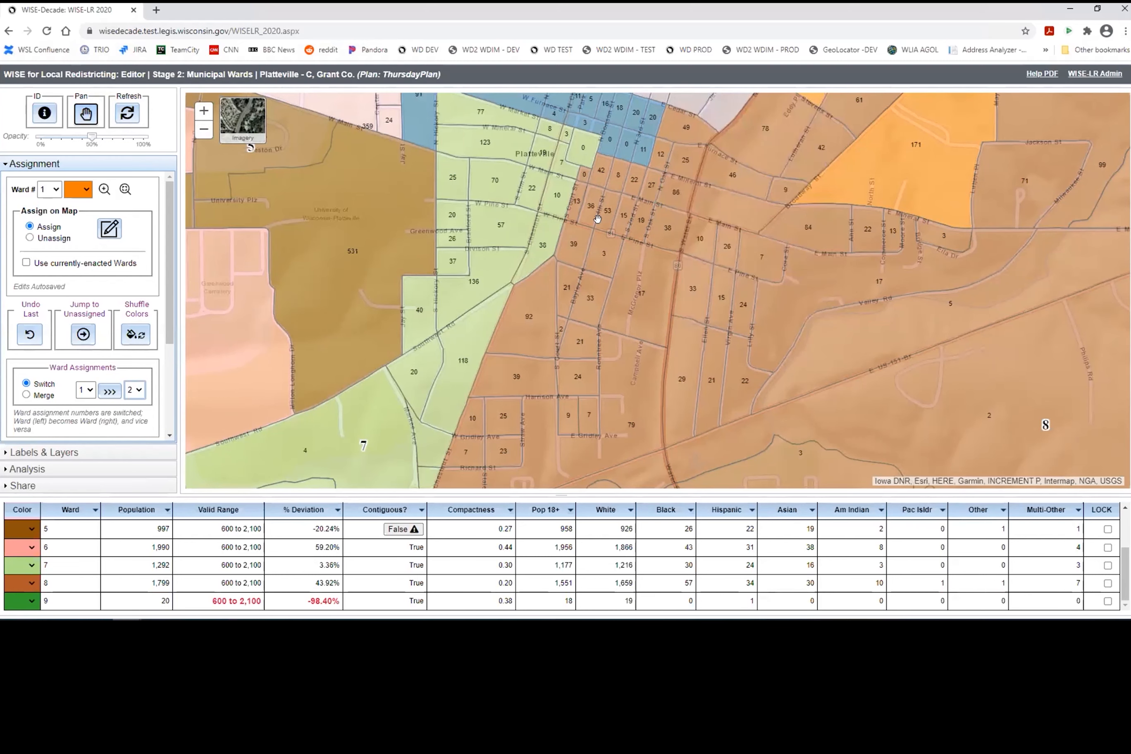
{"action": "left_click_drag", "start_coordinate": [597, 219], "coordinate": [573, 265]}
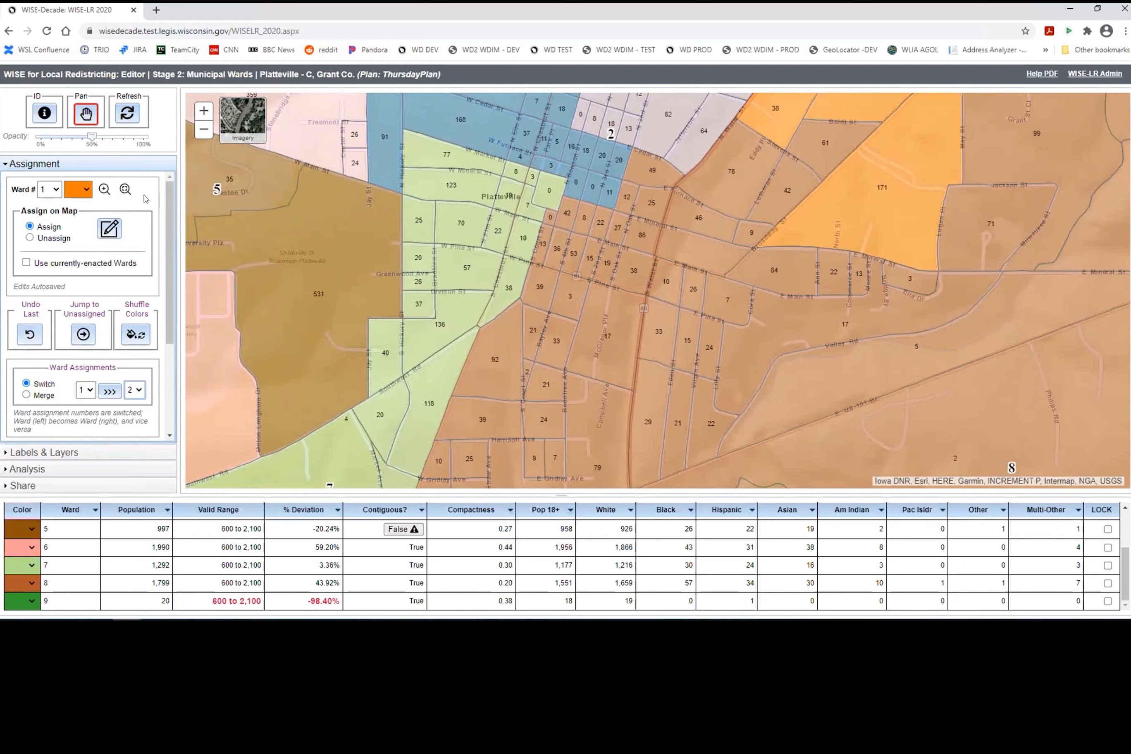
{"action": "scroll", "coordinate": [591, 226], "scroll_direction": "down", "scroll_amount": 1}
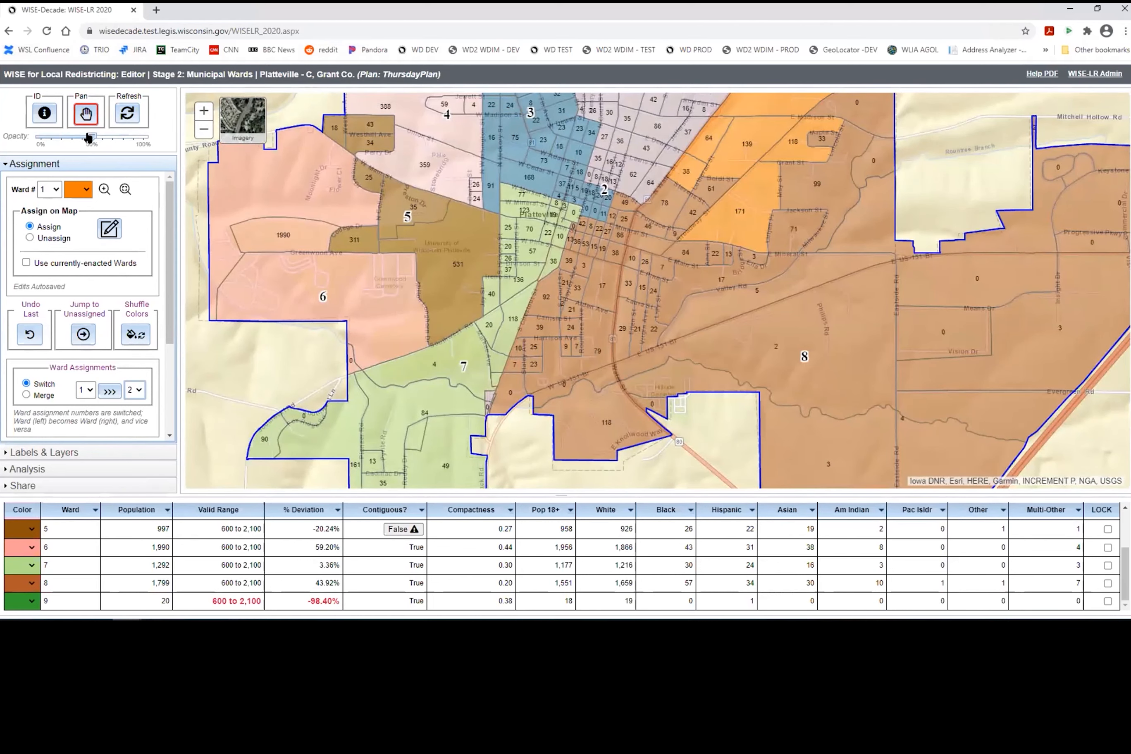
{"action": "left_click_drag", "start_coordinate": [89, 138], "coordinate": [174, 132]}
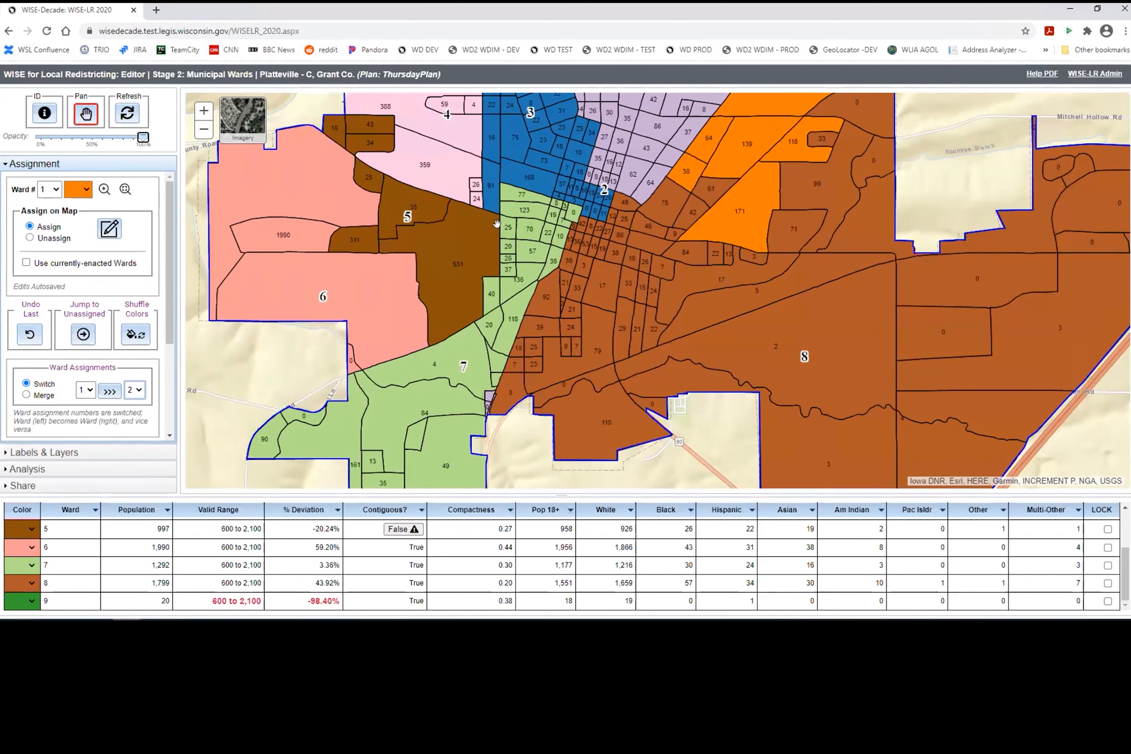
Step: Lower the ward colour opacity so the basemap shows through
{"action": "scroll", "coordinate": [497, 223], "scroll_direction": "down", "scroll_amount": 1}
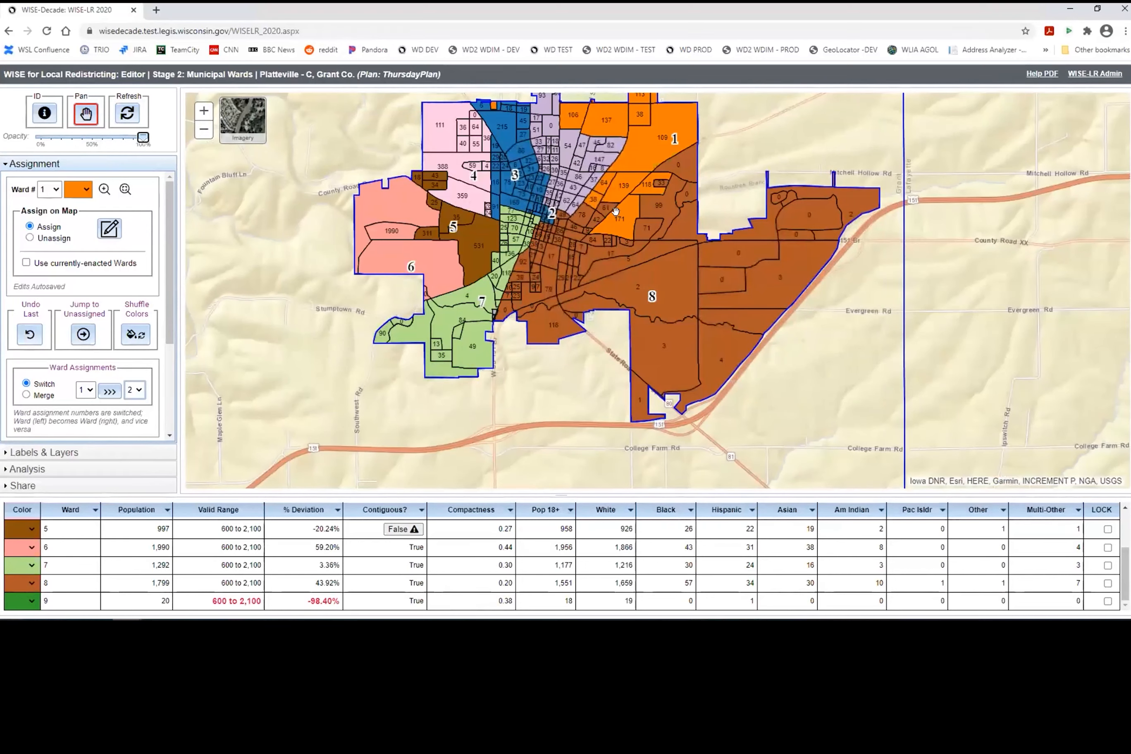
{"action": "scroll", "coordinate": [530, 207], "scroll_direction": "up", "scroll_amount": 1}
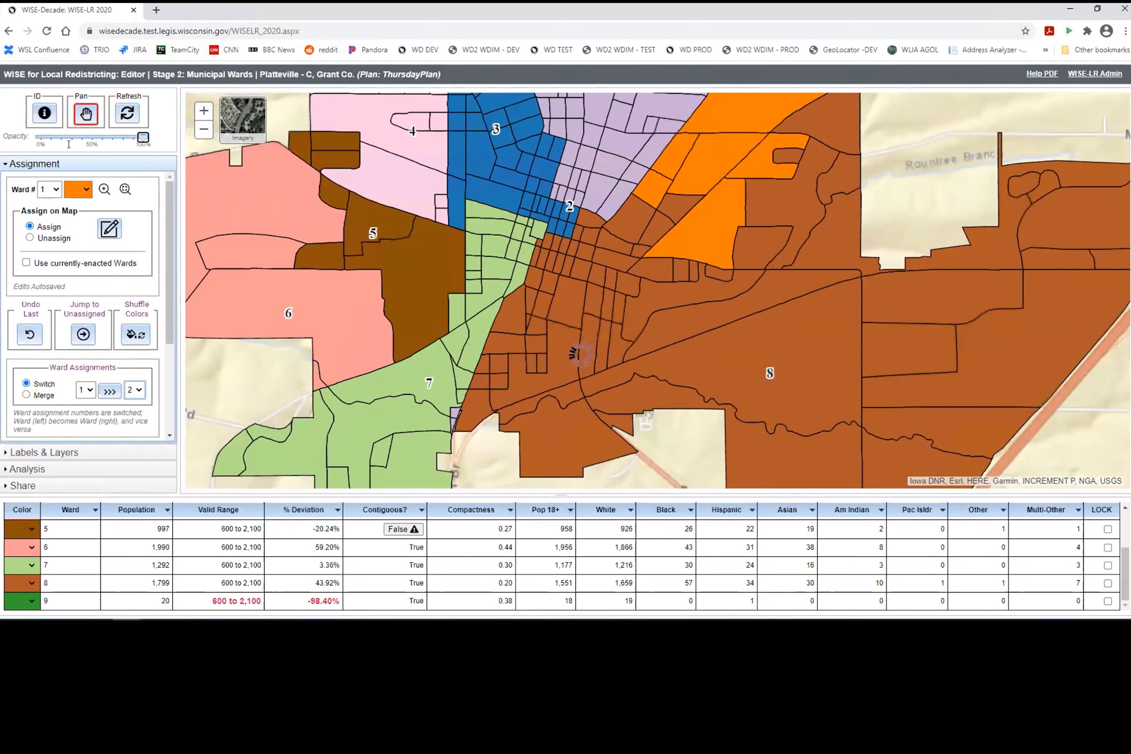
{"action": "left_click", "coordinate": [70, 138]}
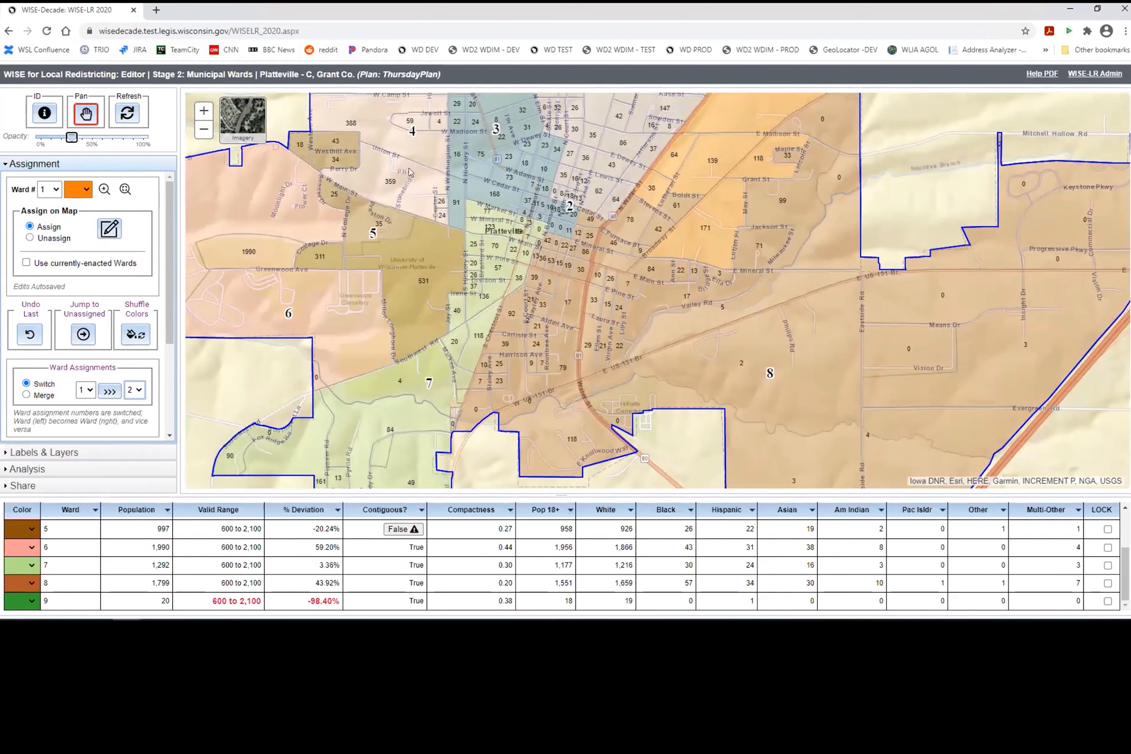
Step: Preview the Imagery basemap, switch back to Streets, and set opacity to about 50%
{"action": "left_click", "coordinate": [237, 122]}
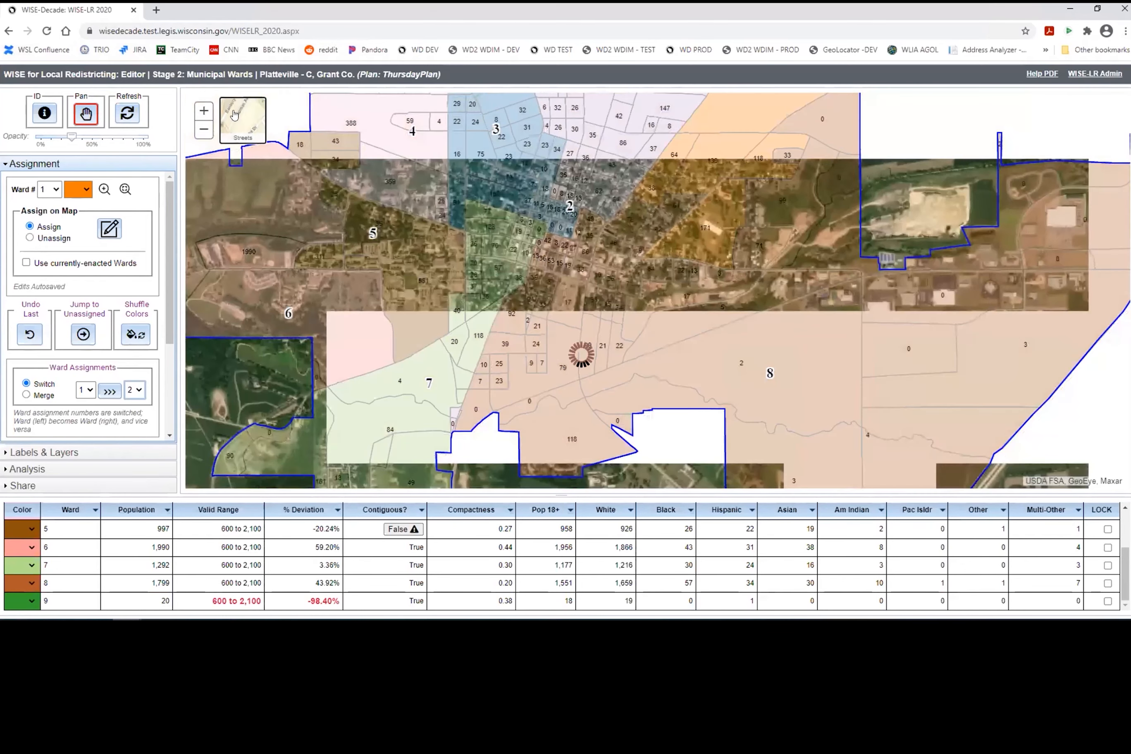
{"action": "scroll", "coordinate": [401, 181], "scroll_direction": "up", "scroll_amount": 2}
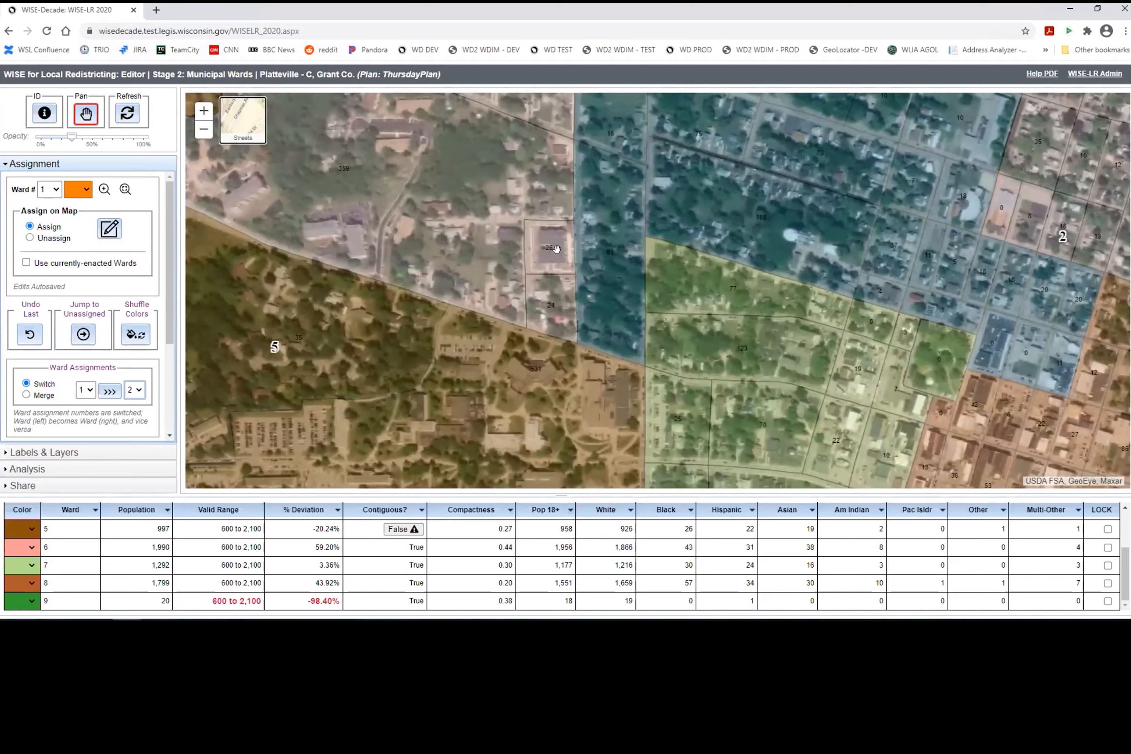
{"action": "scroll", "coordinate": [547, 251], "scroll_direction": "up", "scroll_amount": 1}
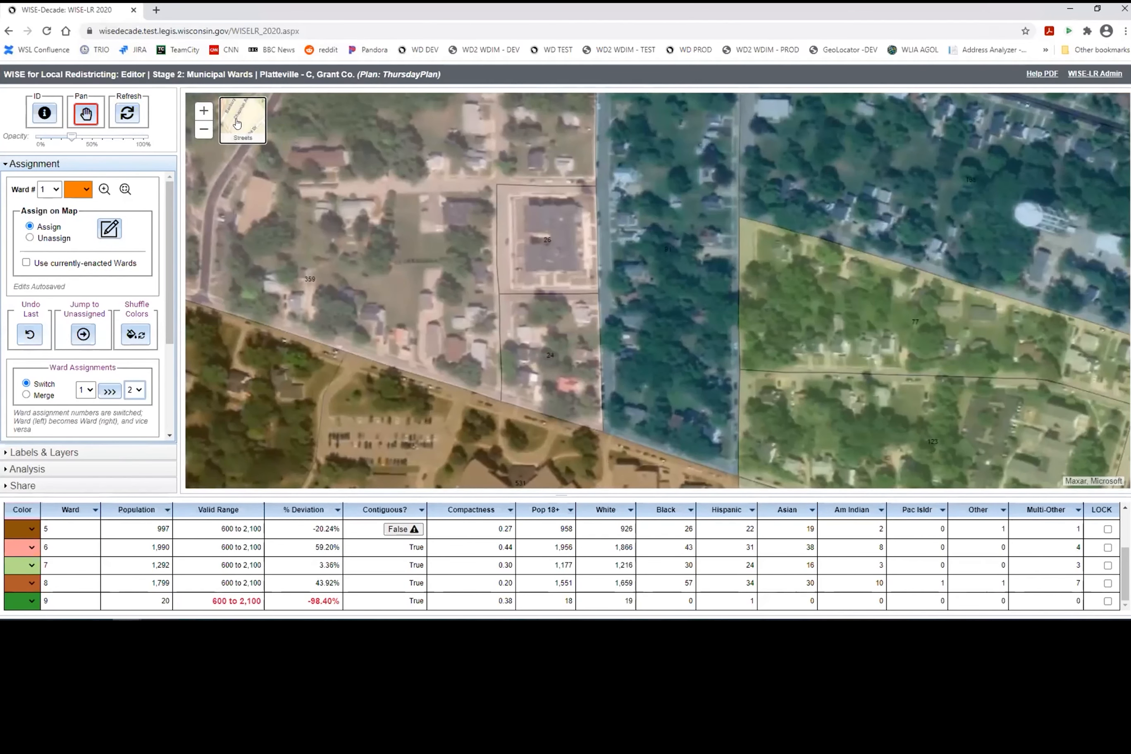
{"action": "left_click", "coordinate": [239, 122]}
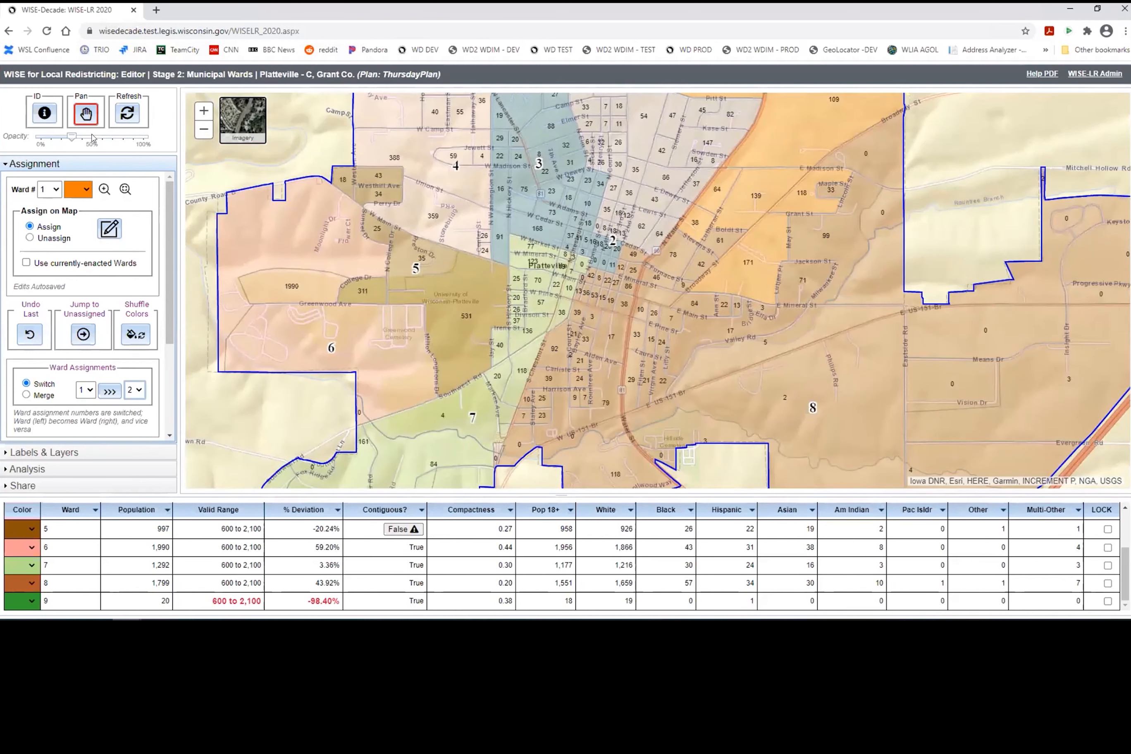
{"action": "left_click", "coordinate": [91, 138]}
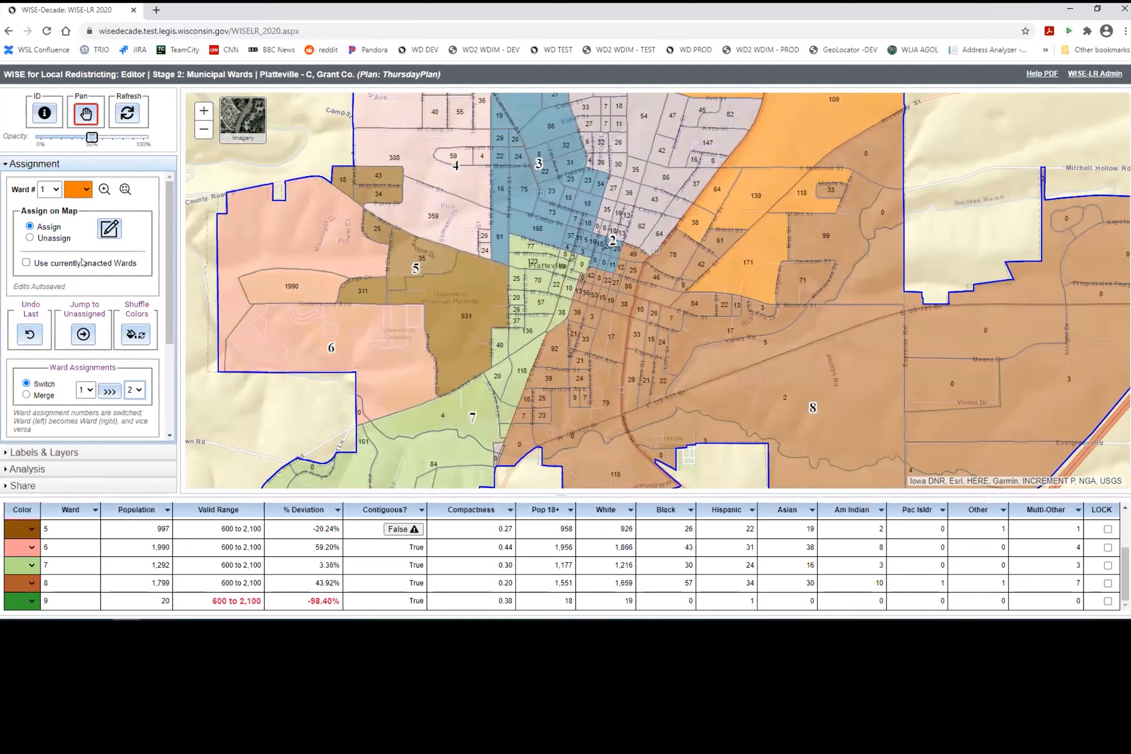
{"action": "left_click", "coordinate": [54, 190]}
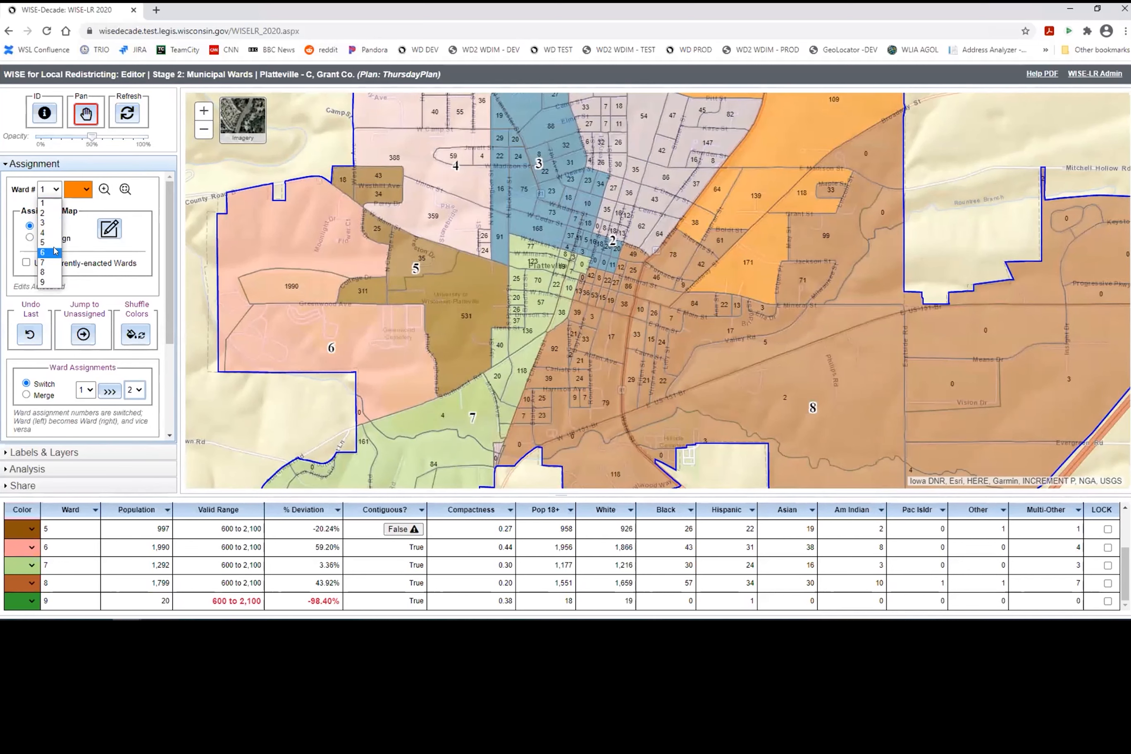
{"action": "left_click", "coordinate": [145, 563]}
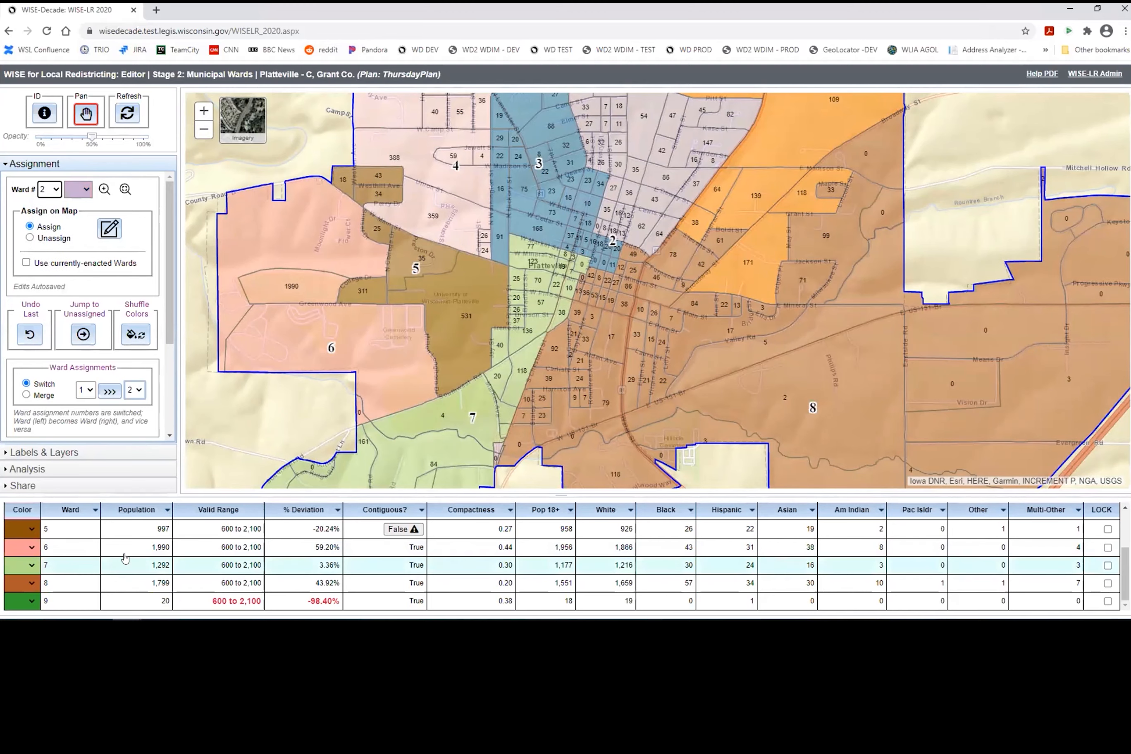
{"action": "left_click", "coordinate": [133, 555]}
{"action": "scroll", "coordinate": [134, 558], "scroll_direction": "up", "scroll_amount": 3}
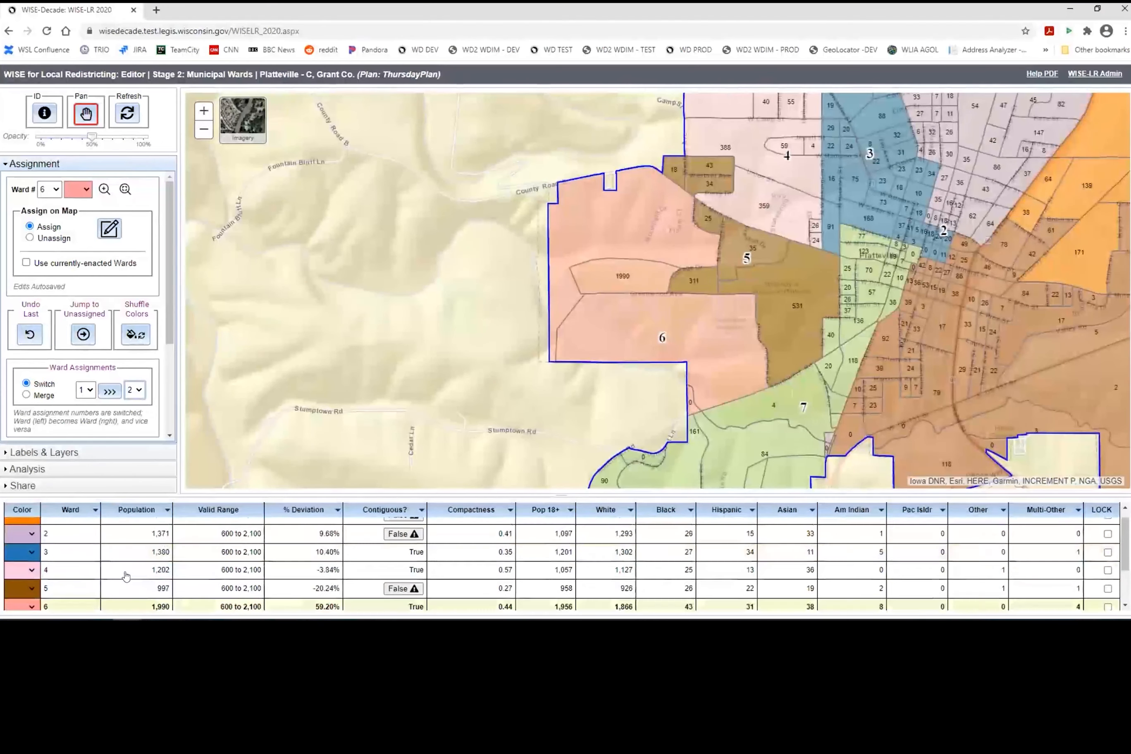
{"action": "scroll", "coordinate": [141, 553], "scroll_direction": "down", "scroll_amount": 3}
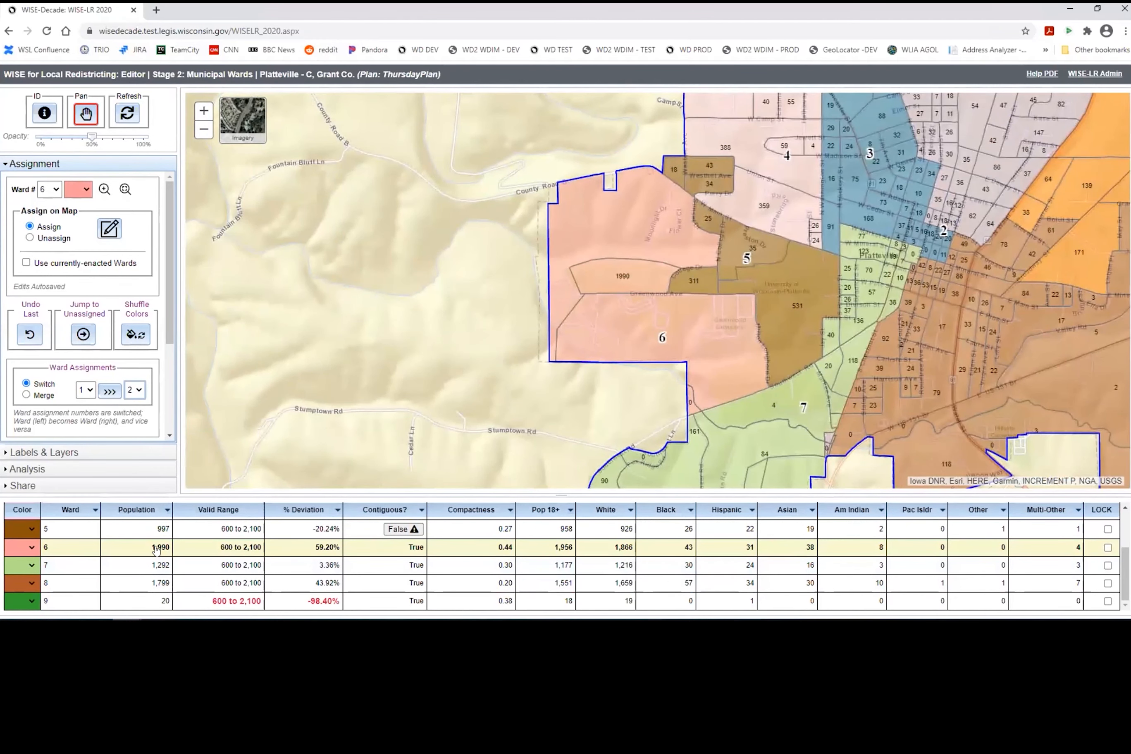
{"action": "scroll", "coordinate": [300, 561], "scroll_direction": "up", "scroll_amount": 3}
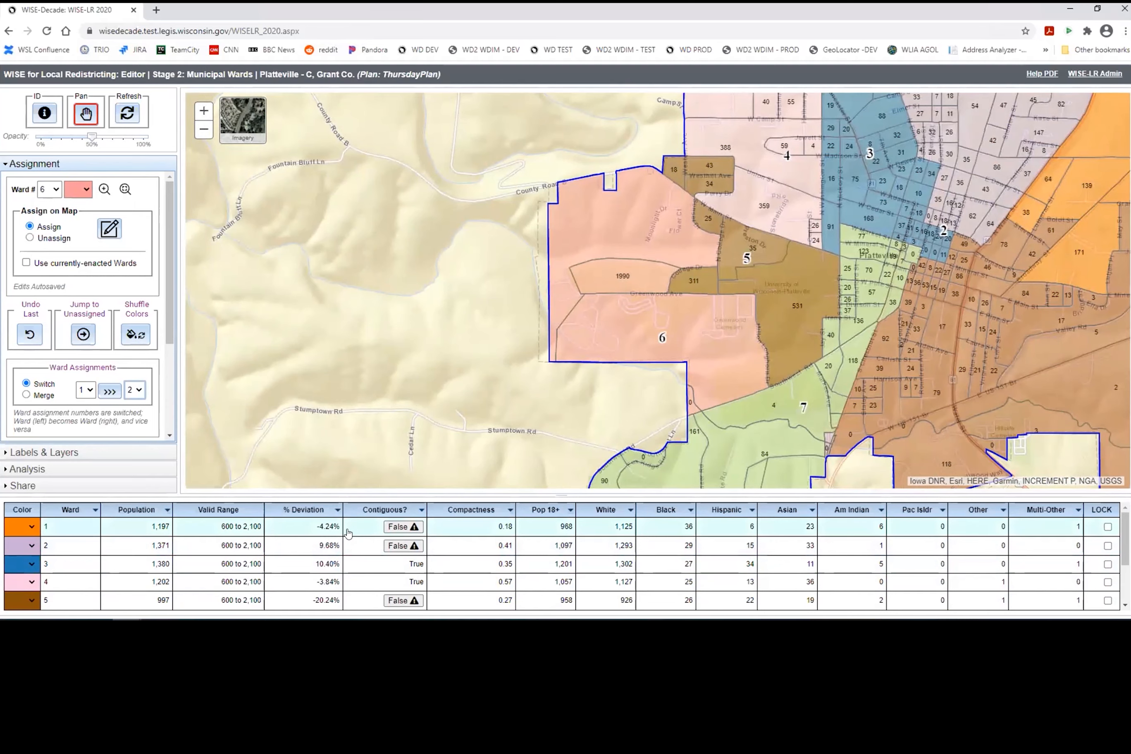
{"action": "left_click", "coordinate": [397, 527]}
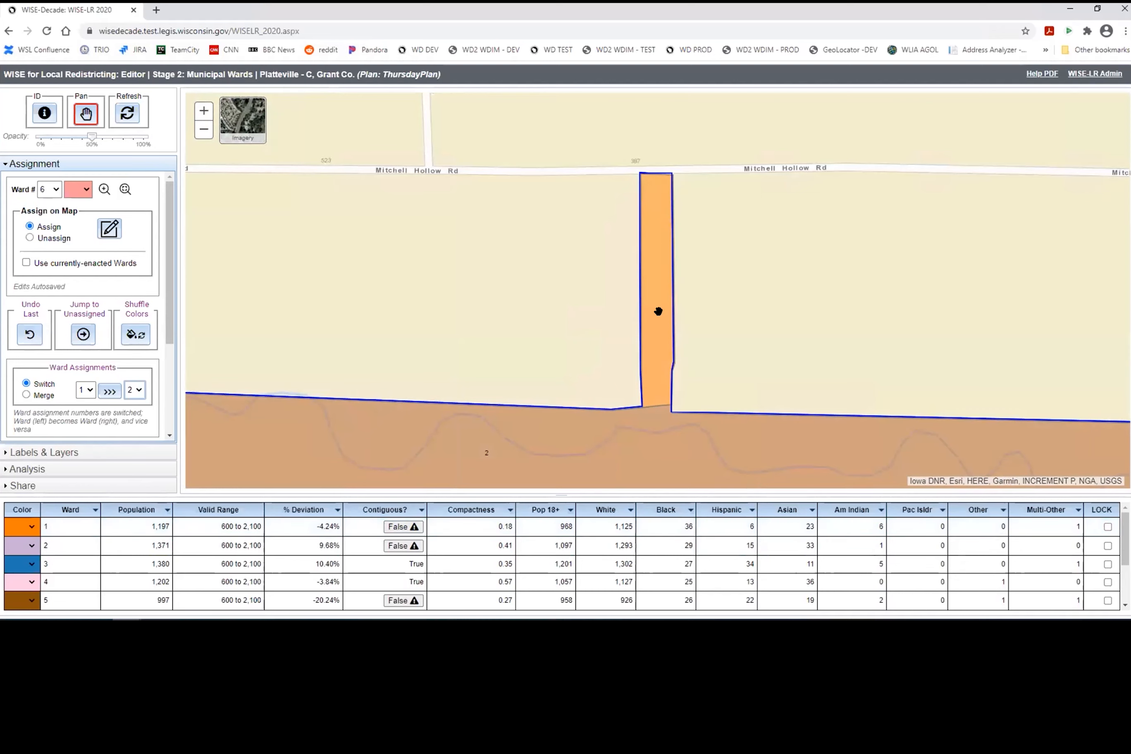
{"action": "scroll", "coordinate": [434, 317], "scroll_direction": "down", "scroll_amount": 1}
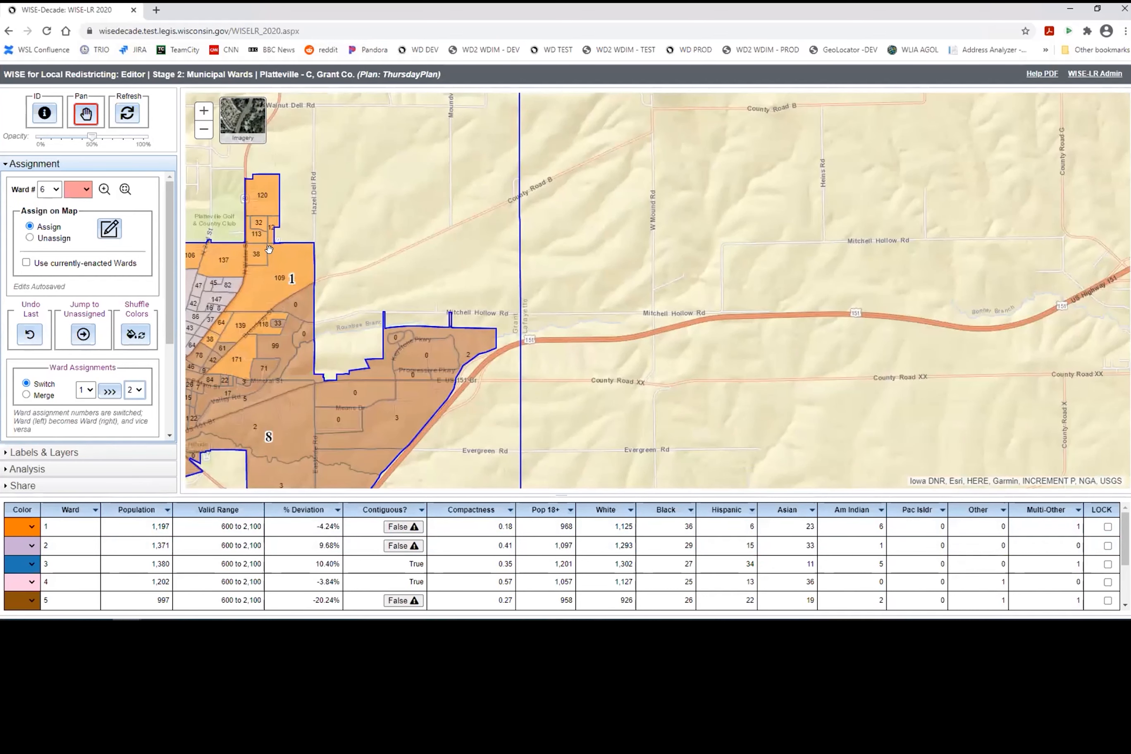
{"action": "scroll", "coordinate": [449, 316], "scroll_direction": "up", "scroll_amount": 2}
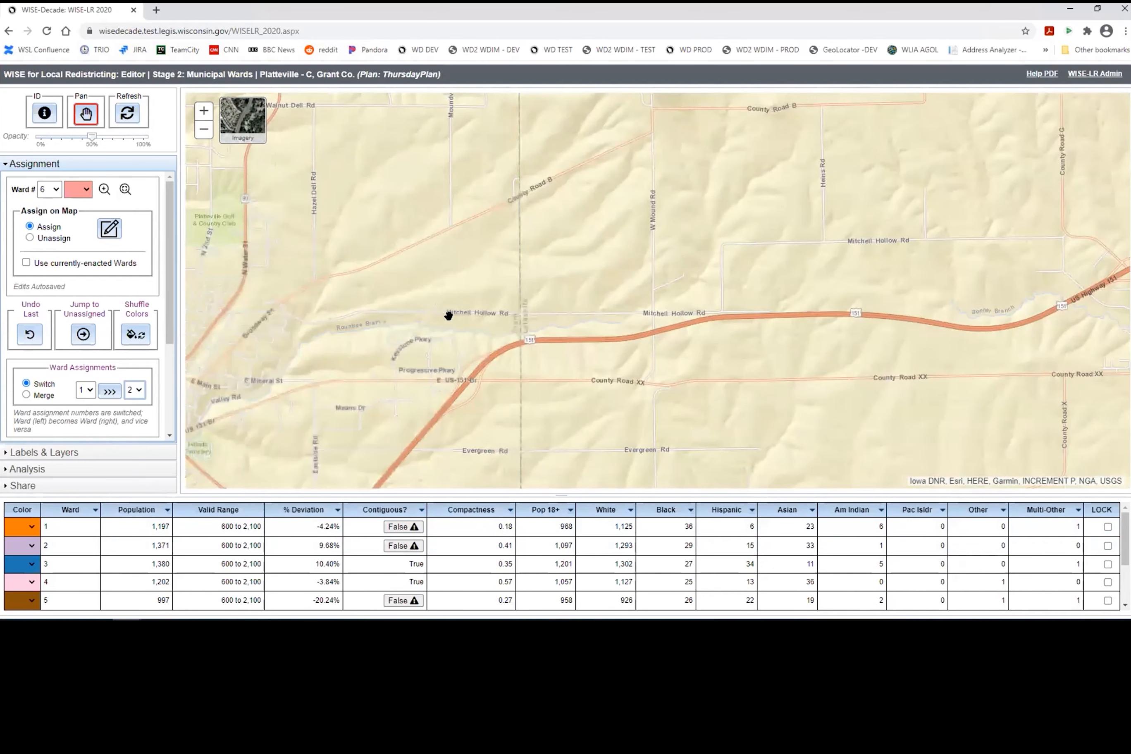
Step: Briefly overlay the Approved Supervisory Plan boundaries, then hide them again
{"action": "left_click", "coordinate": [44, 451]}
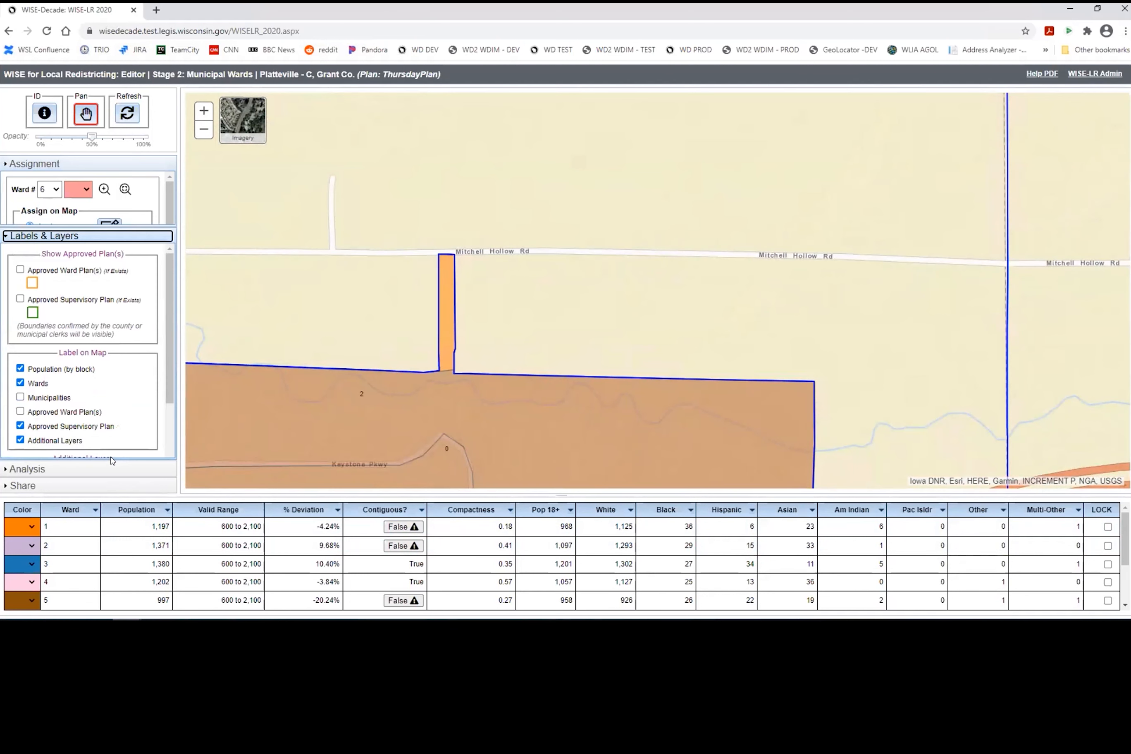
{"action": "left_click", "coordinate": [20, 243]}
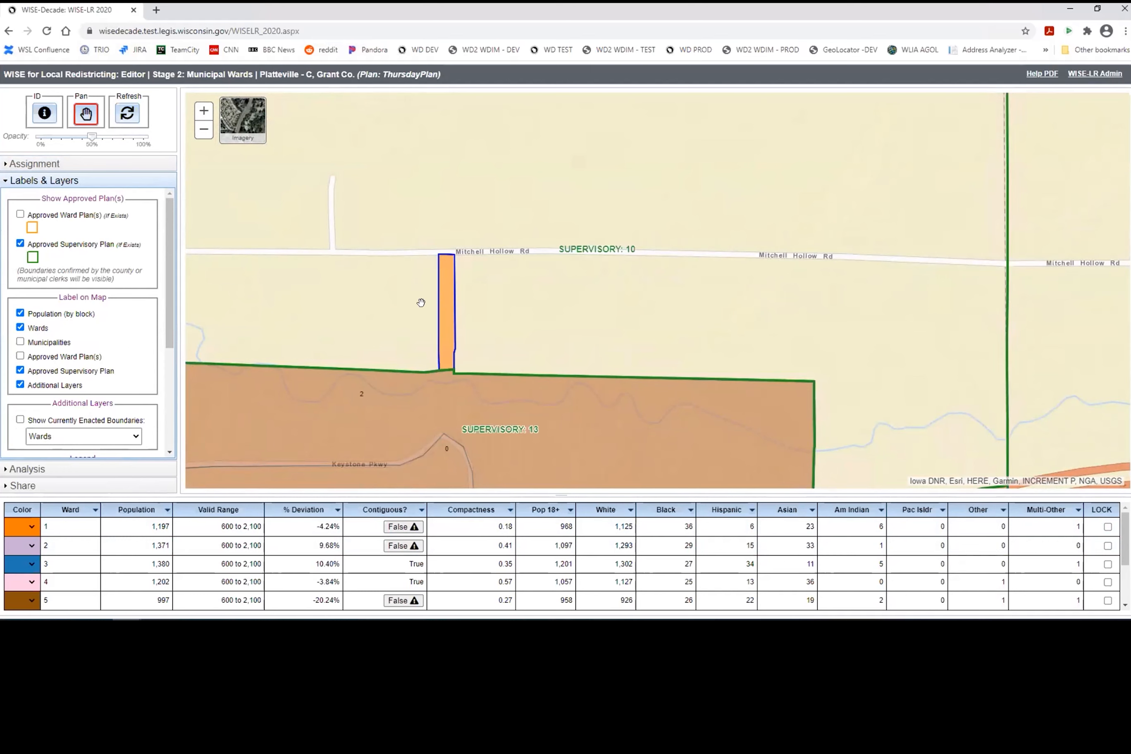
{"action": "left_click", "coordinate": [22, 244]}
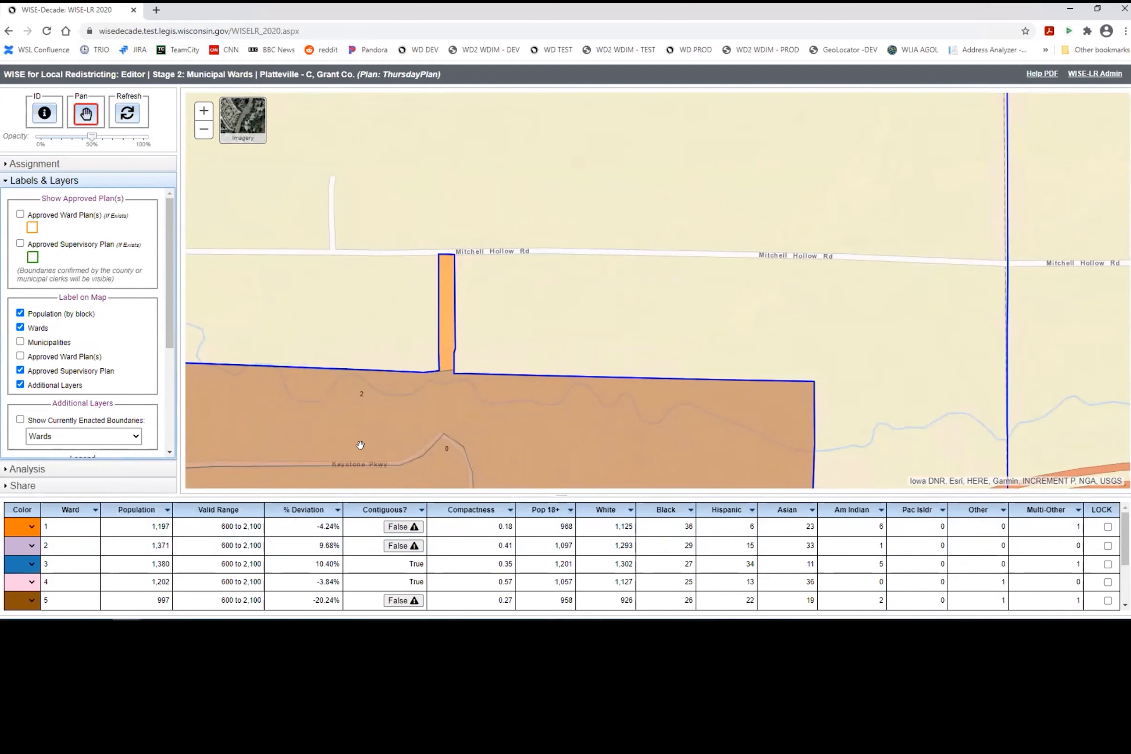
Step: Zoom to the thin strip by Mitchell Hollow Rd on the ward boundary
{"action": "scroll", "coordinate": [370, 457], "scroll_direction": "down", "scroll_amount": 2}
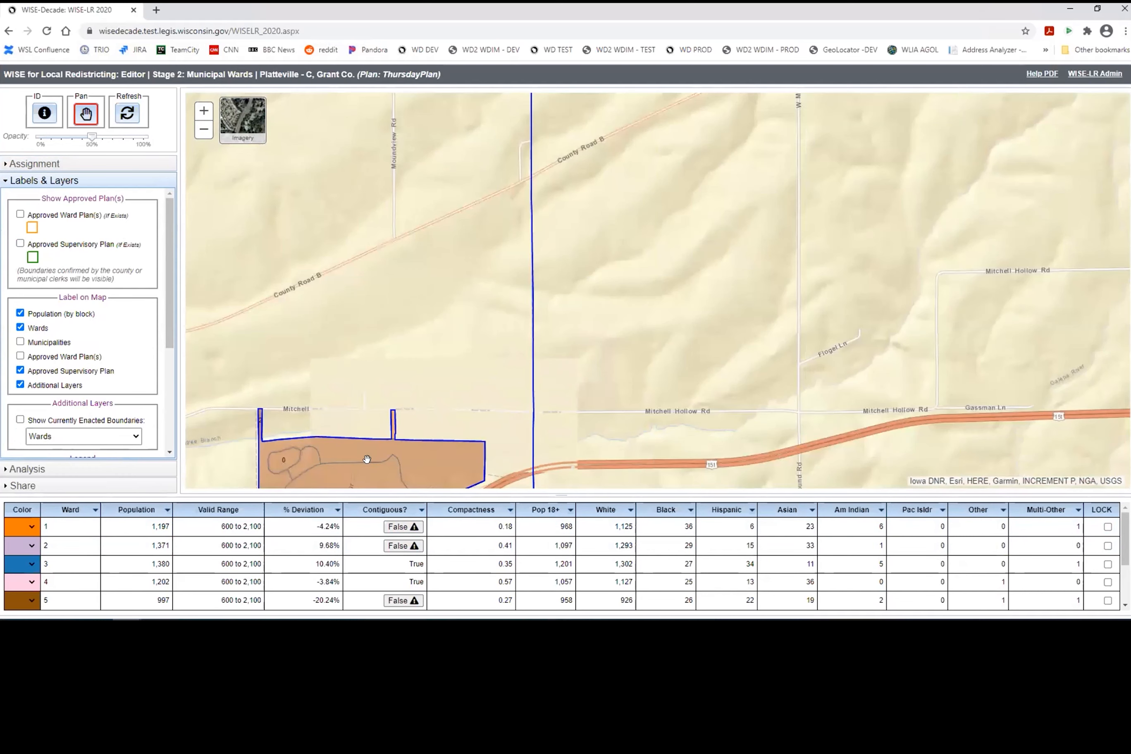
{"action": "mouse_move", "coordinate": [427, 421]}
{"action": "left_mouse_down"}
{"action": "mouse_move", "coordinate": [429, 365]}
{"action": "mouse_move", "coordinate": [489, 232]}
{"action": "mouse_move", "coordinate": [541, 178]}
{"action": "left_mouse_up"}
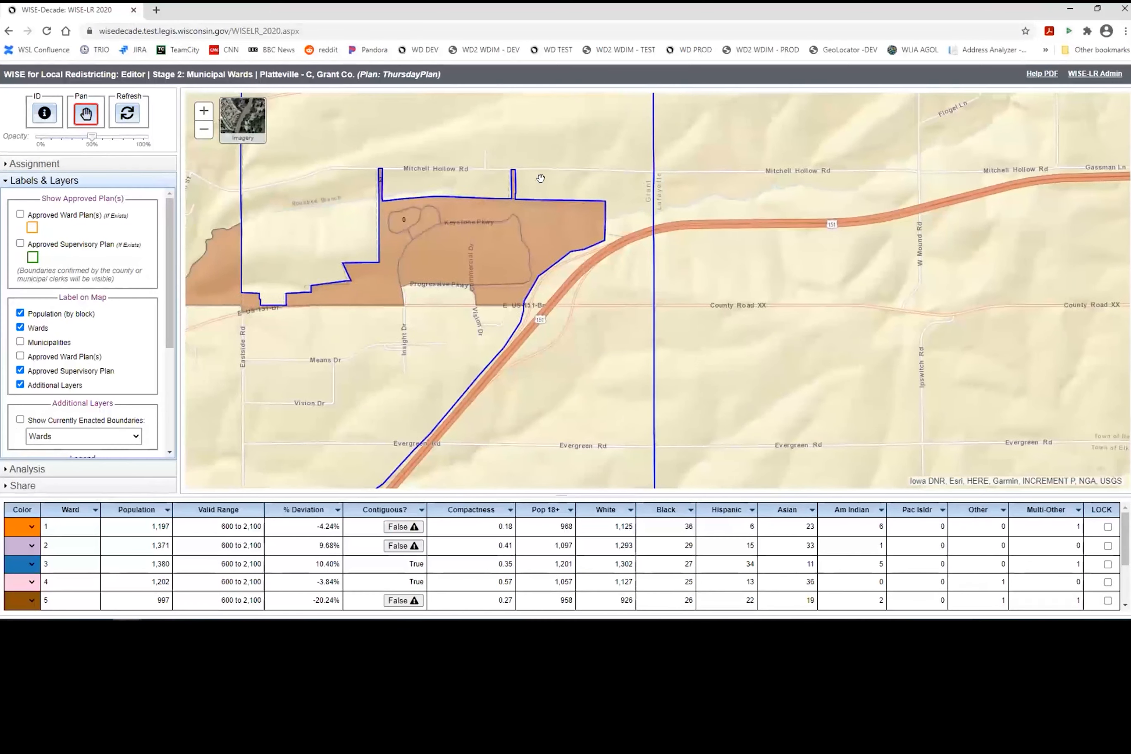
{"action": "left_click_drag", "start_coordinate": [669, 167], "coordinate": [359, 471]}
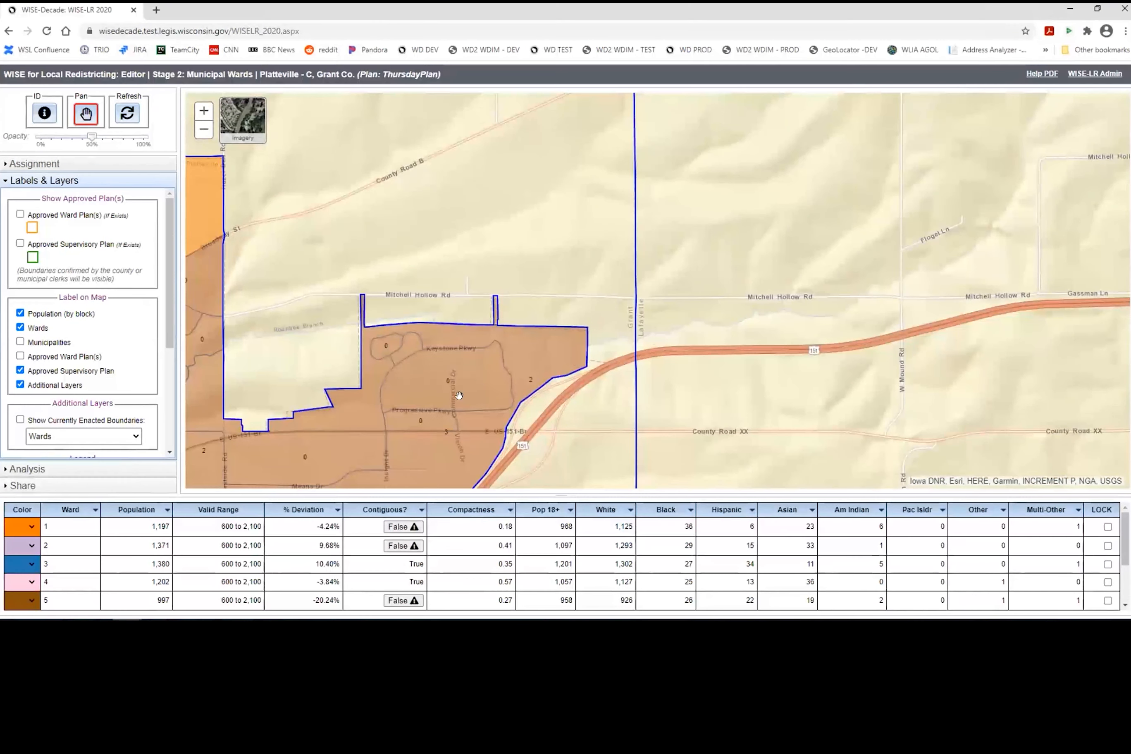
{"action": "left_click", "coordinate": [203, 112]}
{"action": "left_click_drag", "start_coordinate": [299, 352], "coordinate": [386, 344]}
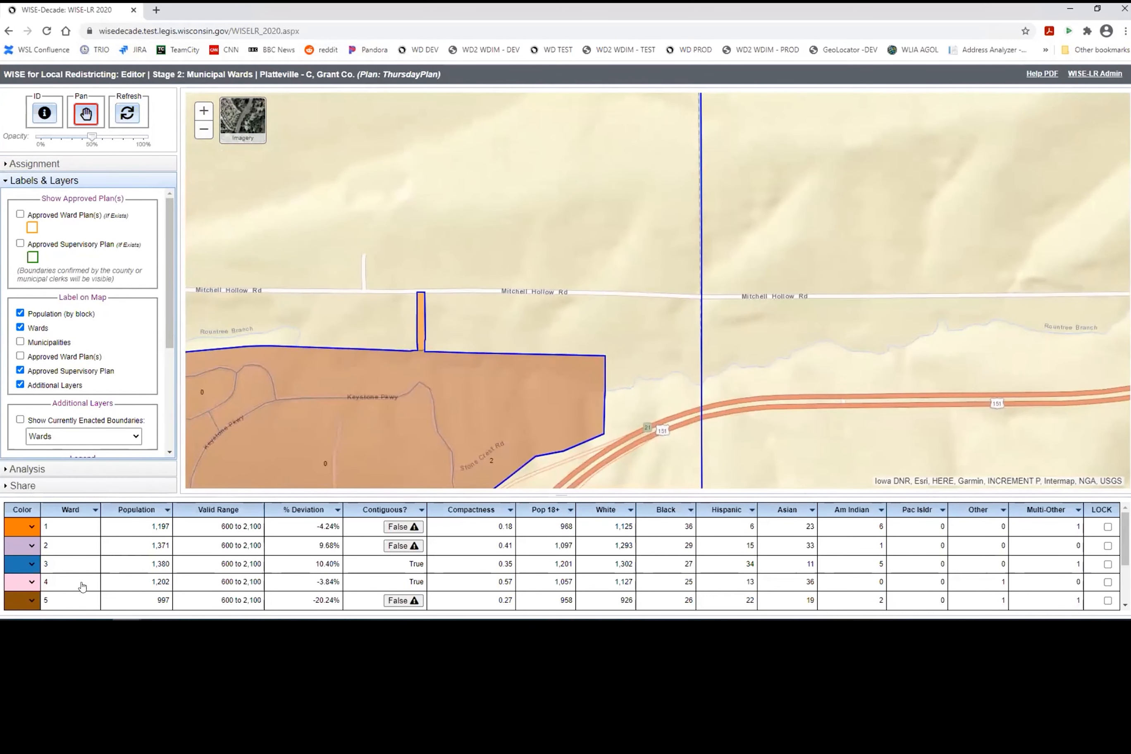
Step: Set Ward # 8 as the assignment ward and enable Assign on Map
{"action": "left_click", "coordinate": [50, 165]}
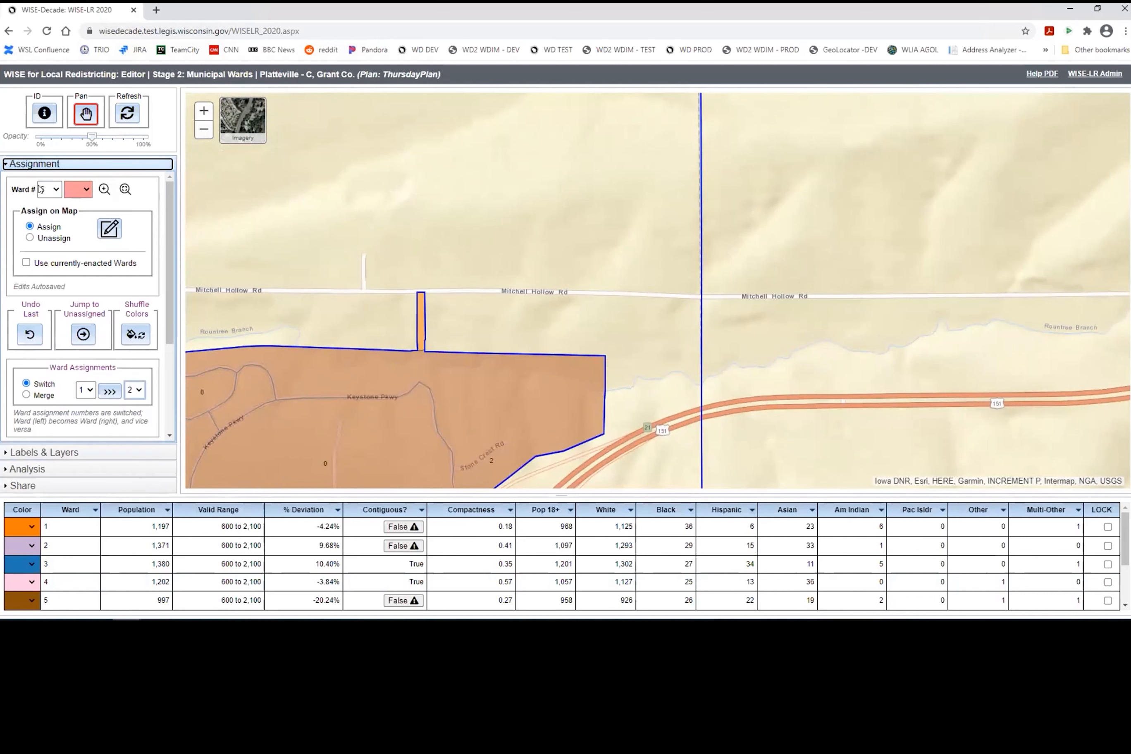
{"action": "left_click", "coordinate": [53, 190]}
{"action": "left_click", "coordinate": [55, 273]}
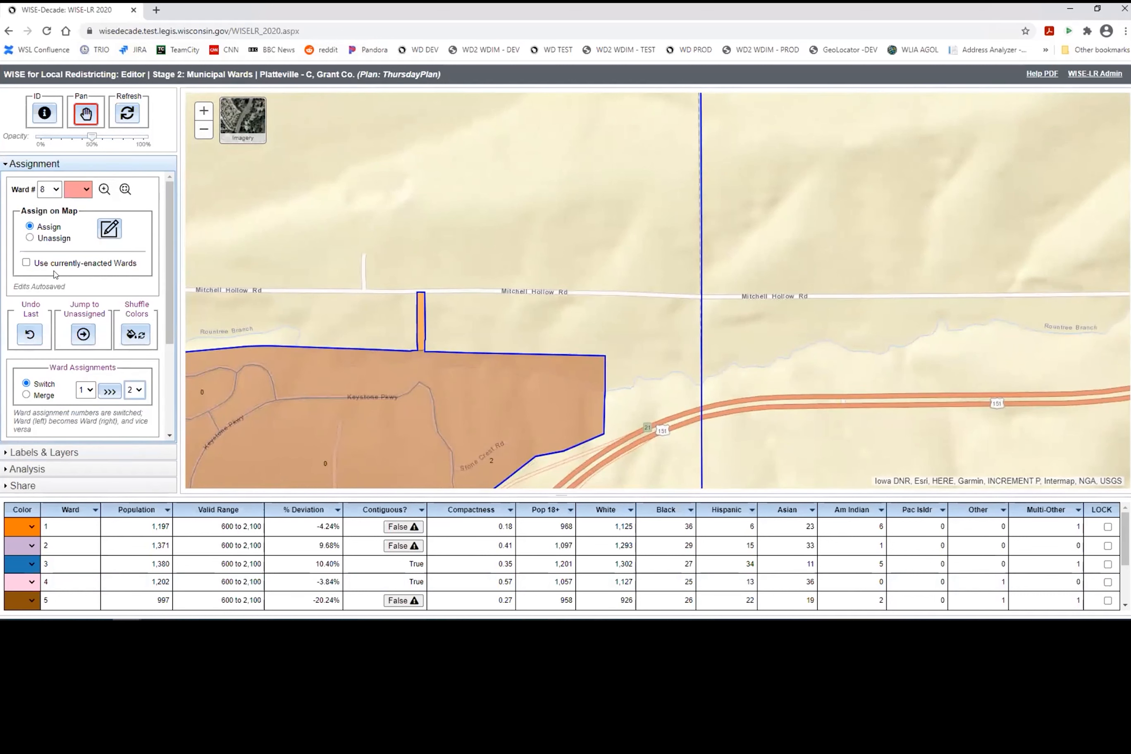
{"action": "left_click", "coordinate": [110, 232]}
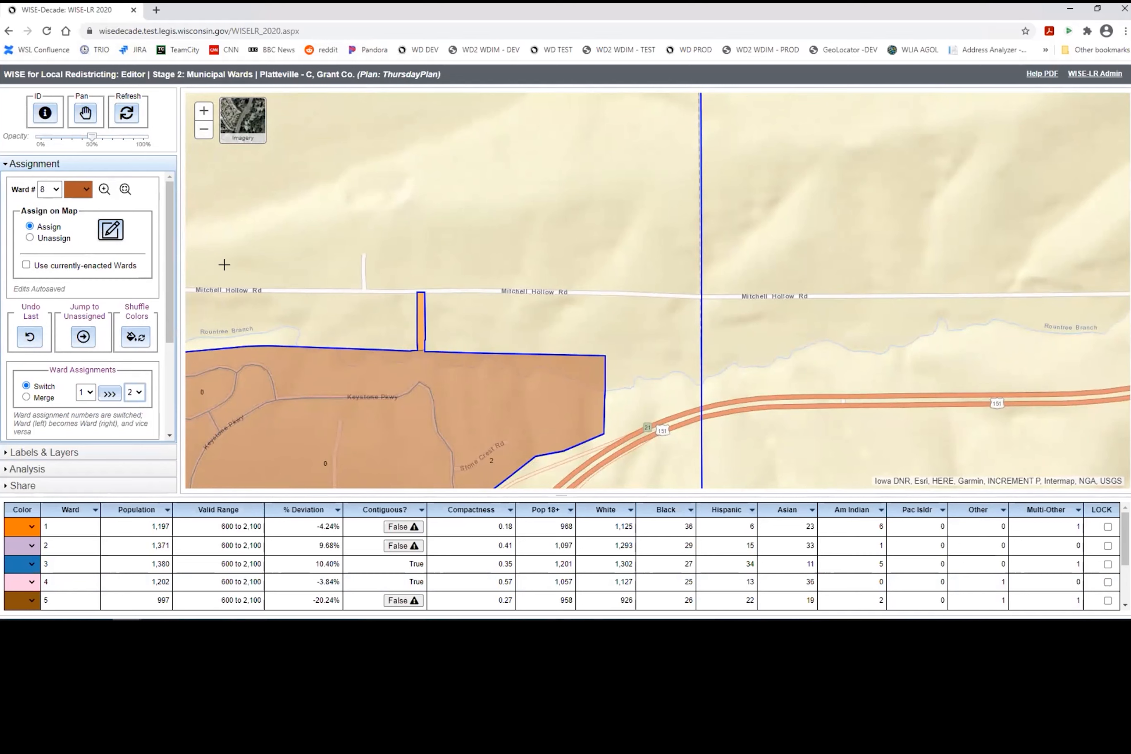
Step: Make ward 8 red, assign the orange Mitchell Hollow Rd strip to it, then locate ward 1's stray piece
{"action": "left_click", "coordinate": [86, 189]}
{"action": "left_click", "coordinate": [79, 236]}
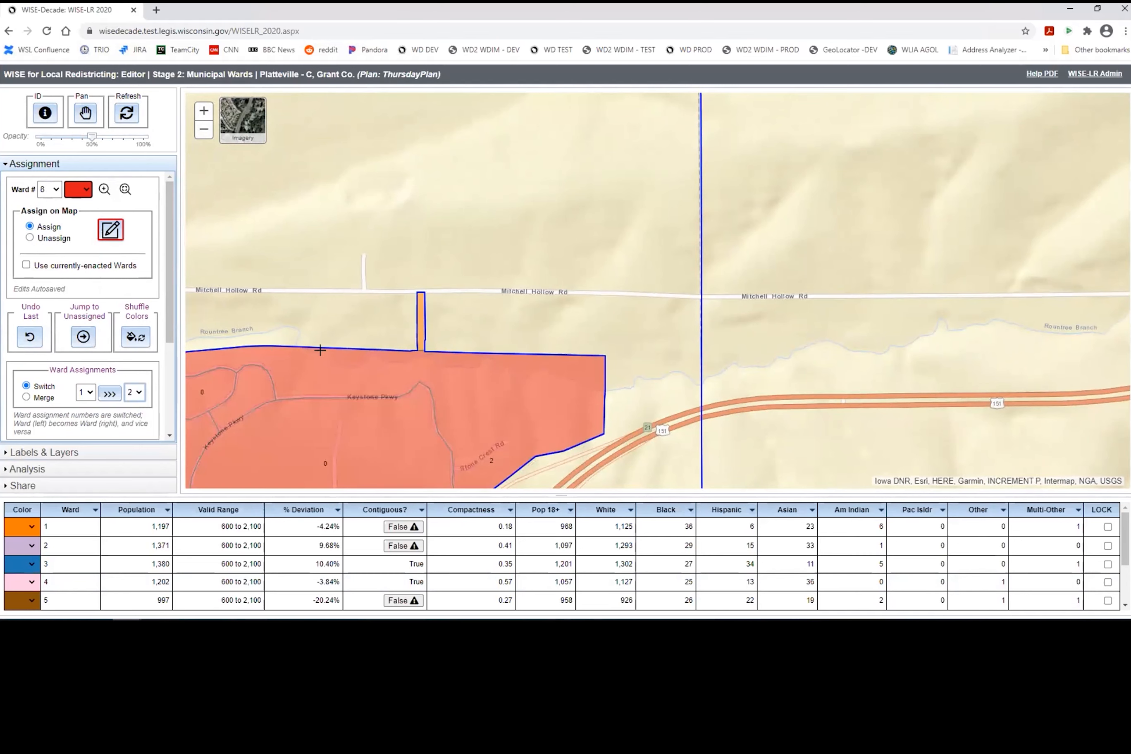
{"action": "scroll", "coordinate": [403, 323], "scroll_direction": "up", "scroll_amount": 1}
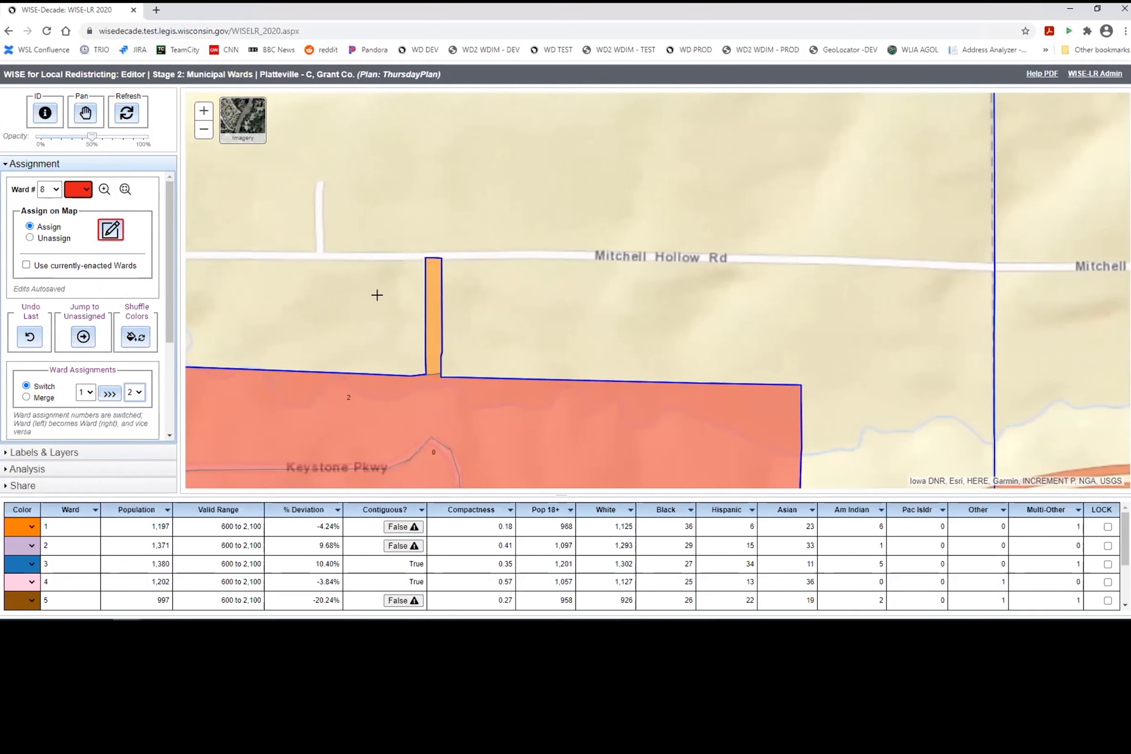
{"action": "left_click", "coordinate": [436, 321]}
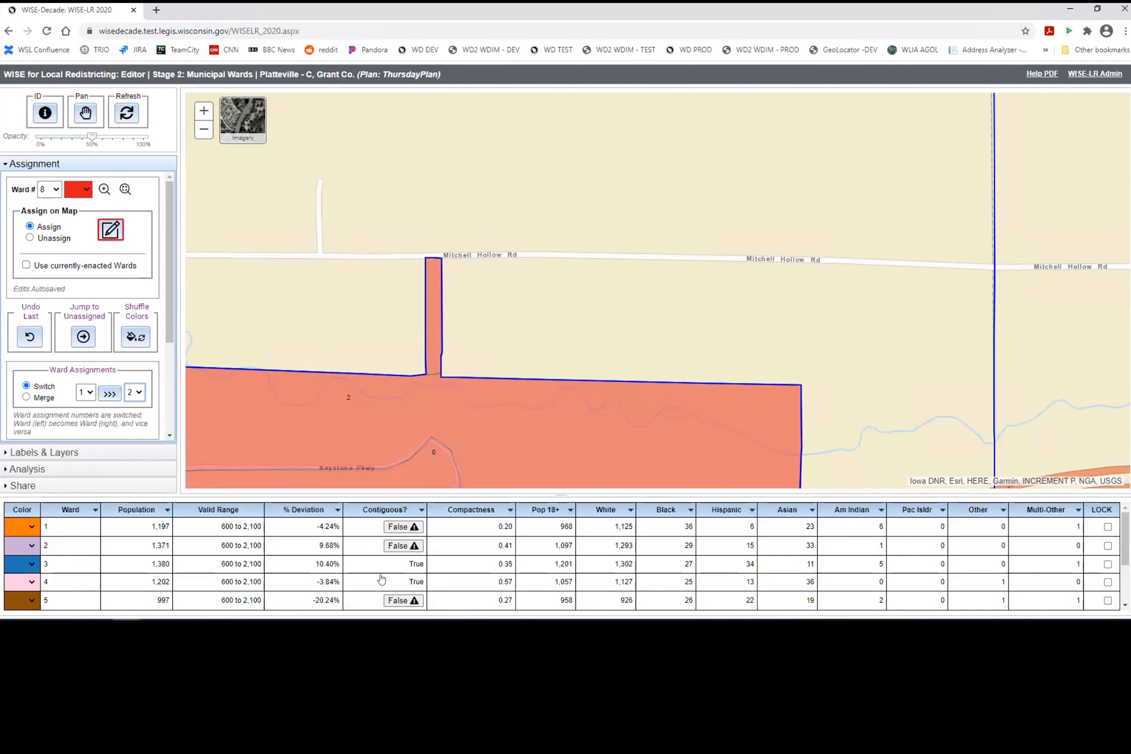
{"action": "left_click", "coordinate": [402, 527]}
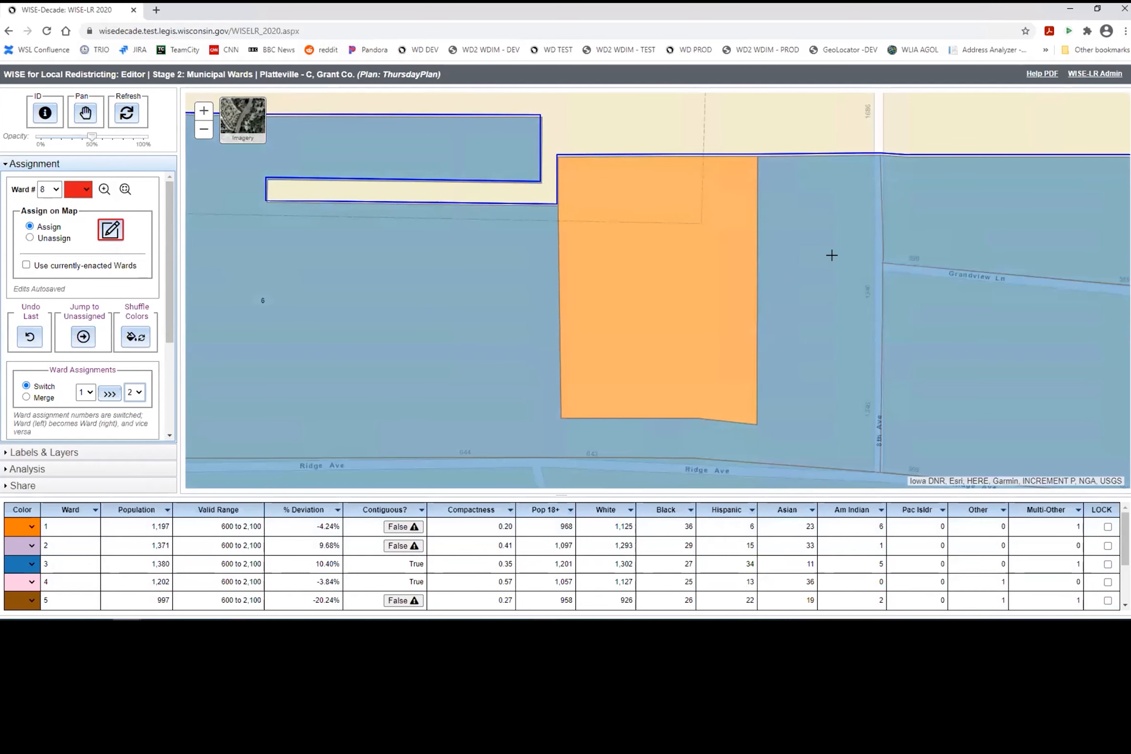
Step: Assign the stray orange parcel near Grandview Ln to ward 3, making ward 1 contiguous
{"action": "scroll", "coordinate": [831, 255], "scroll_direction": "down", "scroll_amount": 2}
{"action": "scroll", "coordinate": [846, 286], "scroll_direction": "down", "scroll_amount": 1}
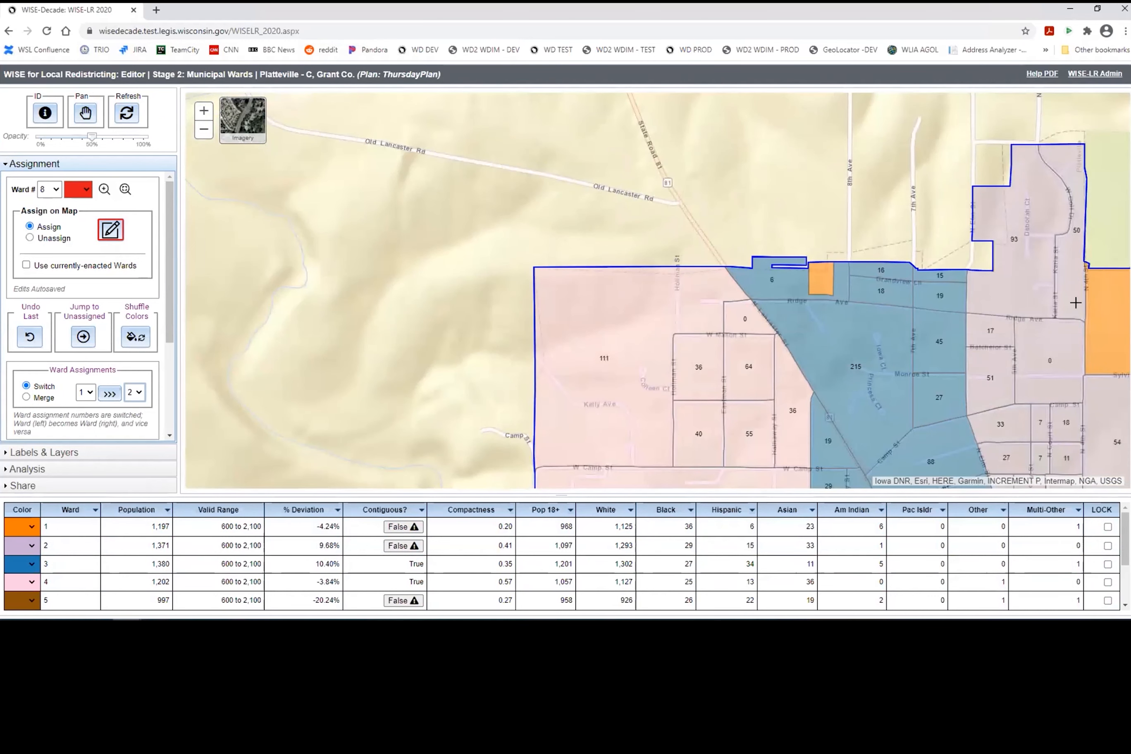
{"action": "scroll", "coordinate": [872, 358], "scroll_direction": "down", "scroll_amount": 1}
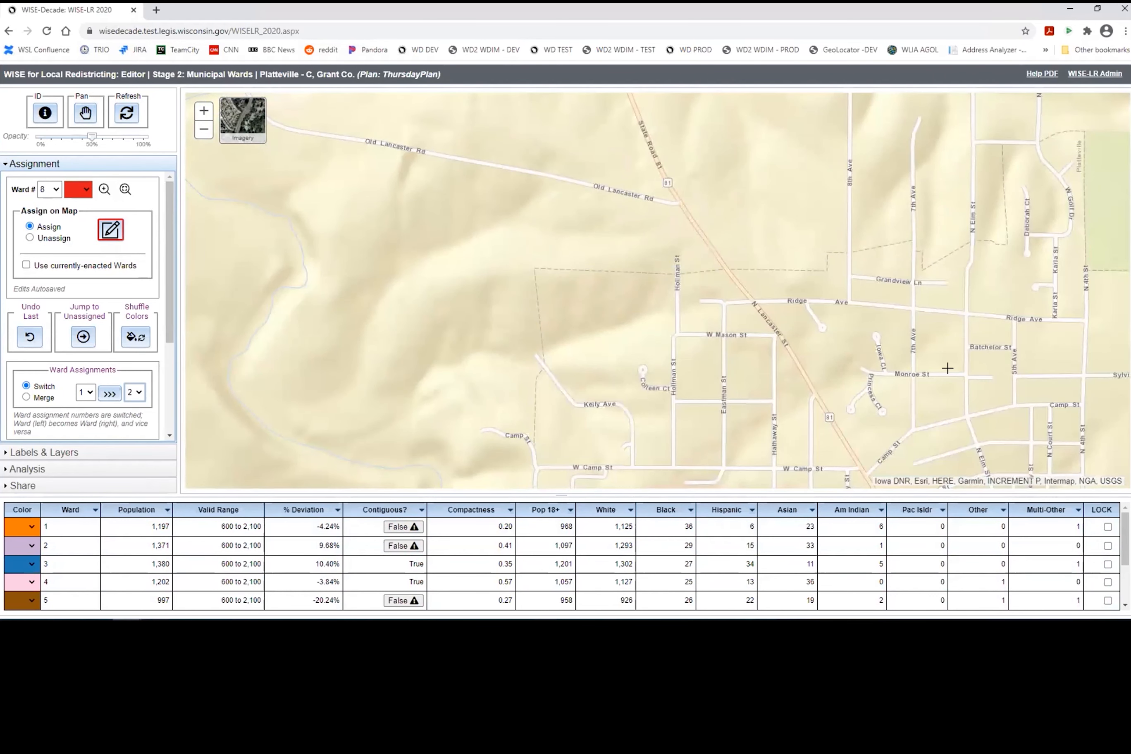
{"action": "scroll", "coordinate": [870, 333], "scroll_direction": "up", "scroll_amount": 2}
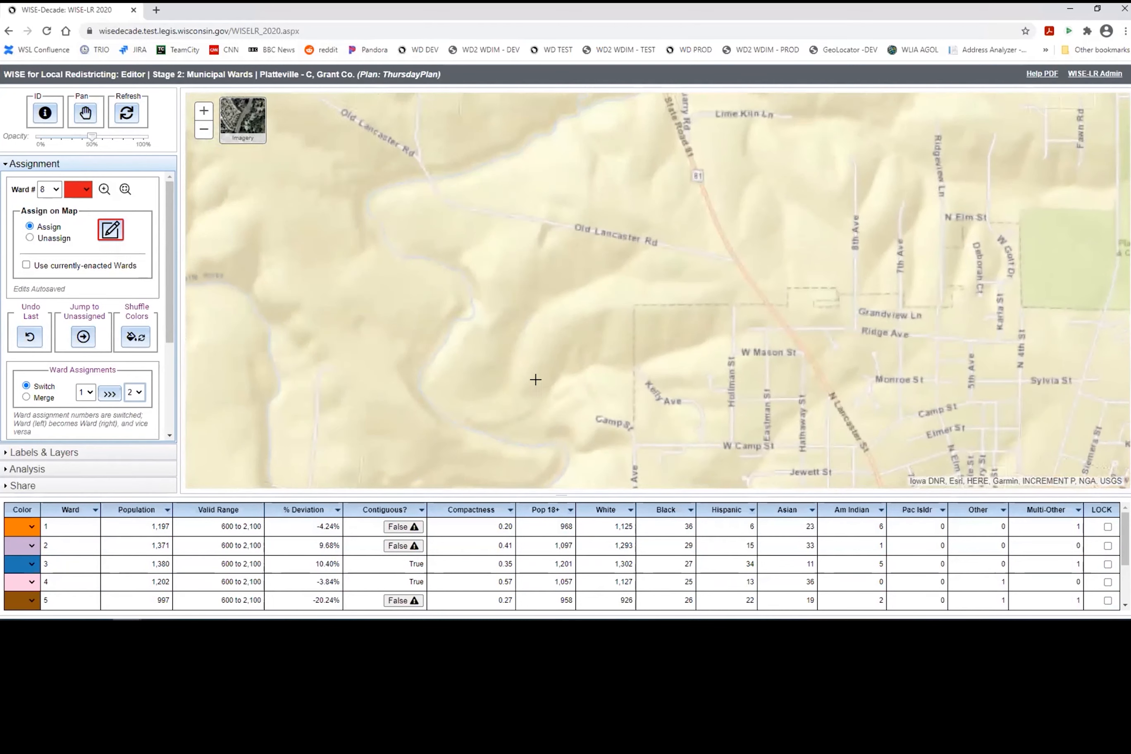
{"action": "left_click", "coordinate": [57, 190]}
{"action": "left_click", "coordinate": [46, 223]}
{"action": "left_click", "coordinate": [110, 230]}
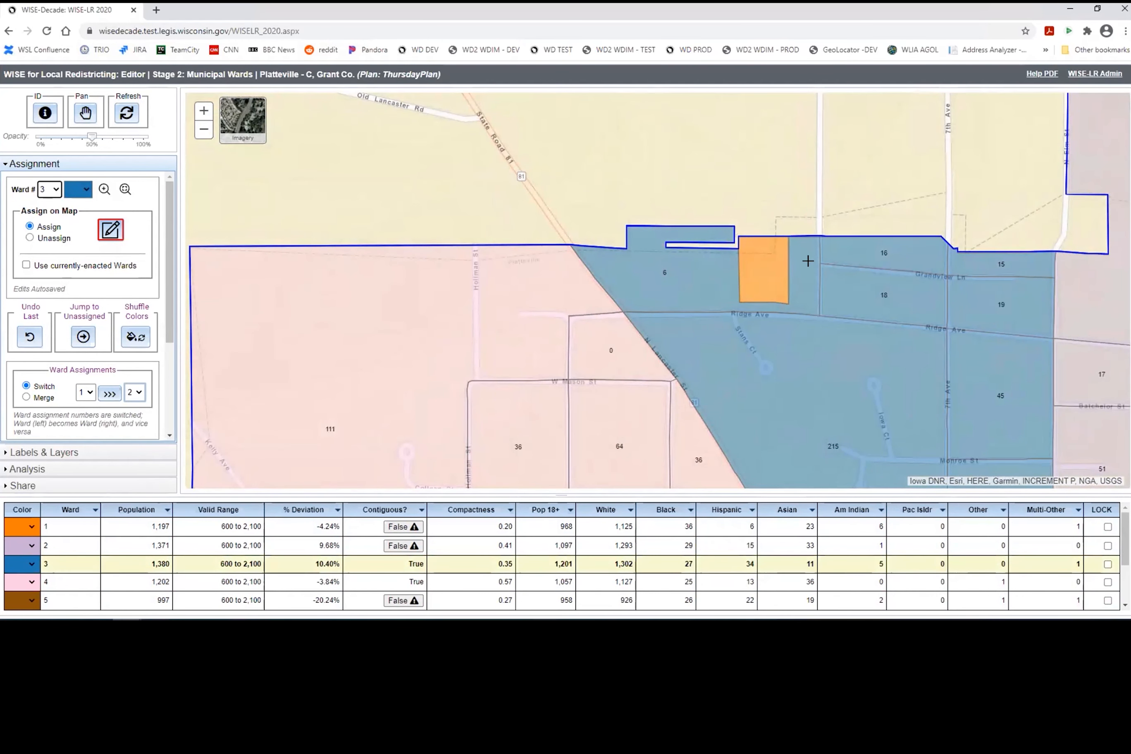
{"action": "left_click", "coordinate": [768, 270]}
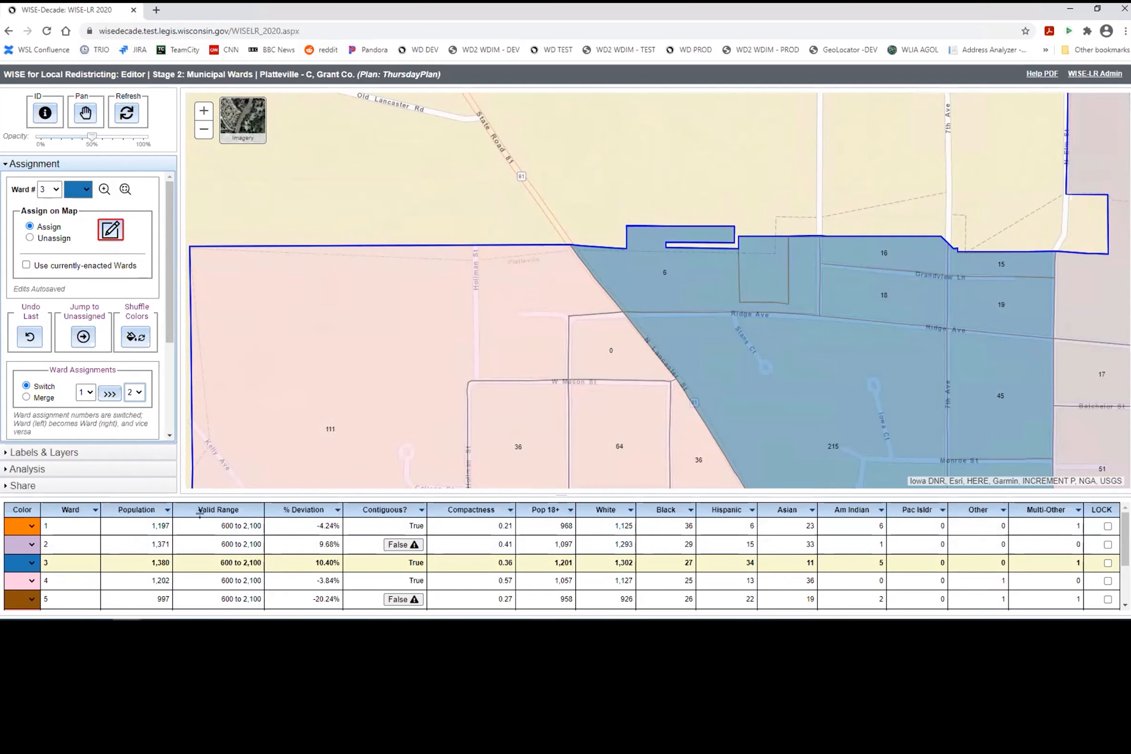
Step: Pan the map over to downtown Platteville
{"action": "scroll", "coordinate": [577, 330], "scroll_direction": "down", "scroll_amount": 1}
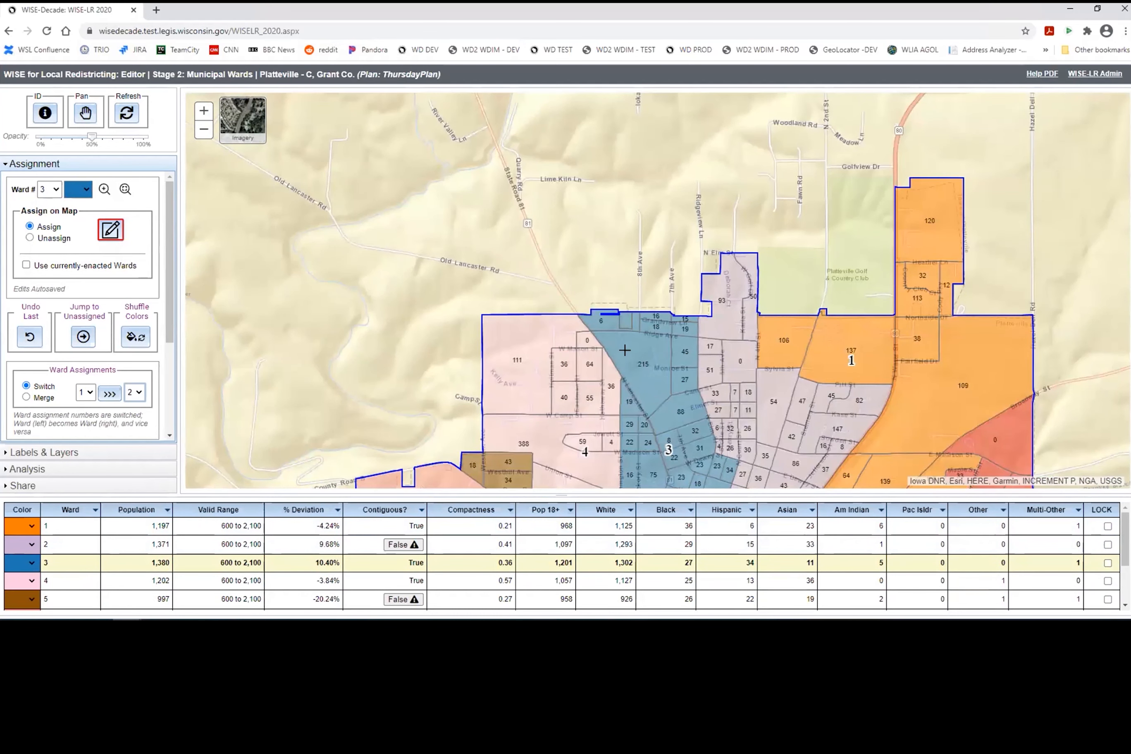
{"action": "left_click", "coordinate": [86, 113]}
{"action": "left_click_drag", "start_coordinate": [669, 342], "coordinate": [483, 154]}
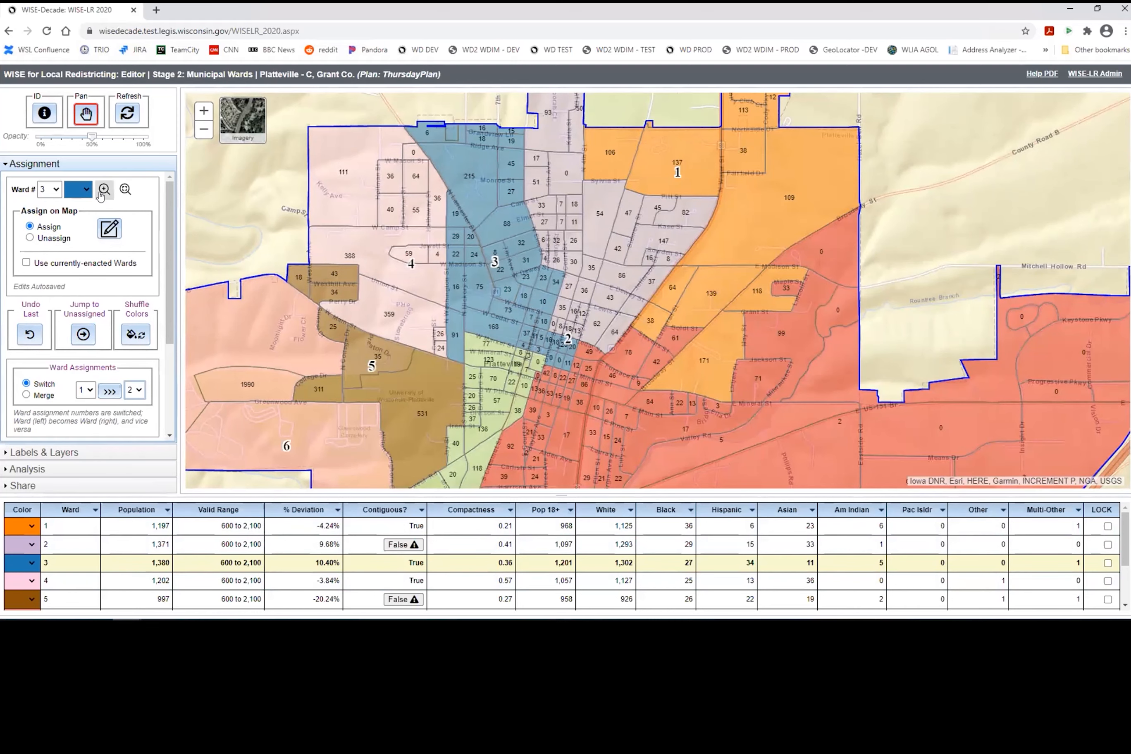
{"action": "left_click", "coordinate": [125, 190]}
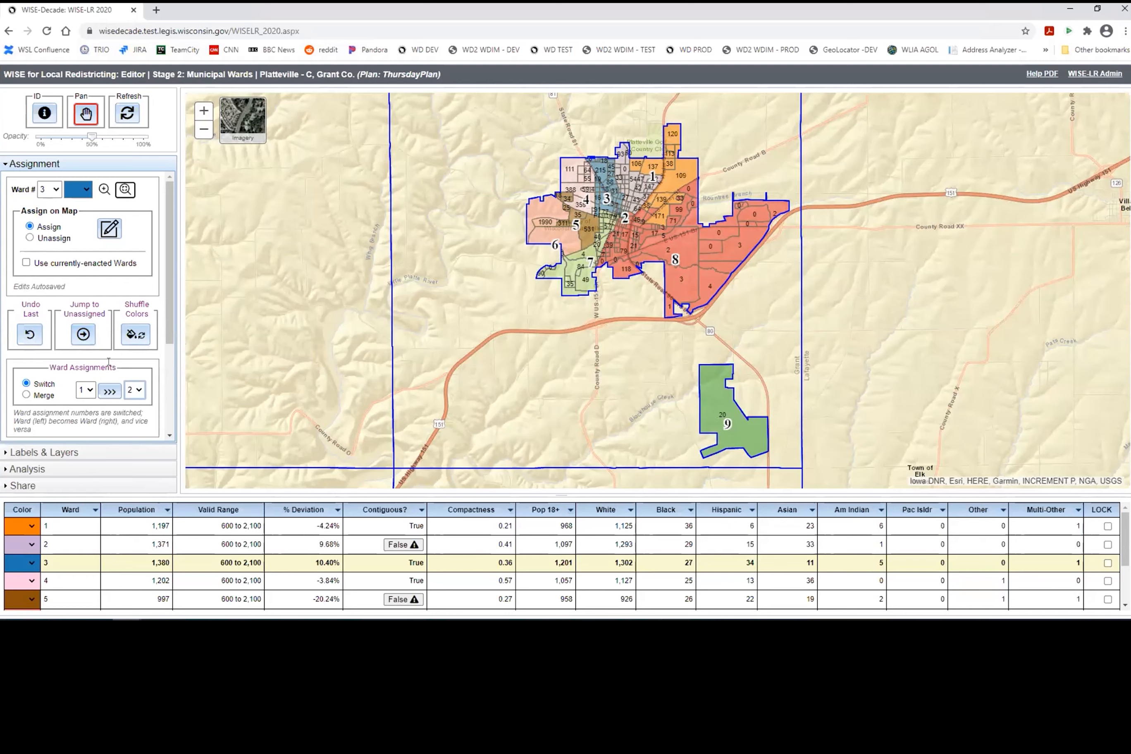
{"action": "scroll", "coordinate": [108, 361], "scroll_direction": "down", "scroll_amount": 1}
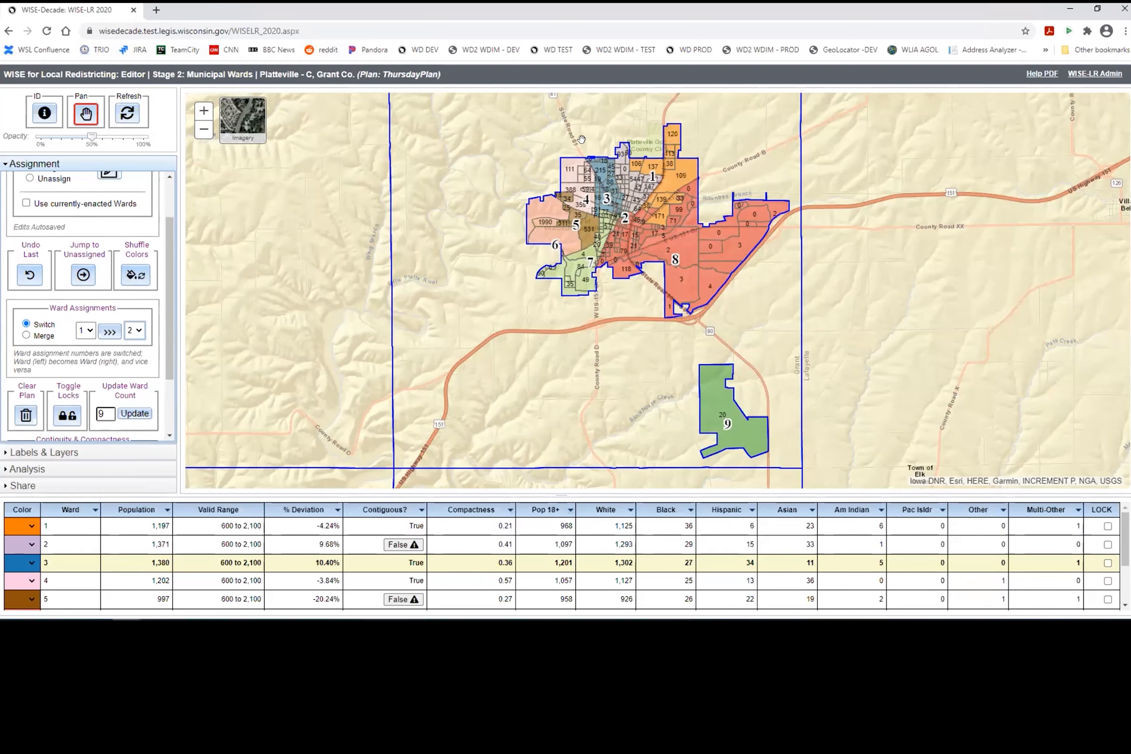
{"action": "scroll", "coordinate": [607, 171], "scroll_direction": "up", "scroll_amount": 2}
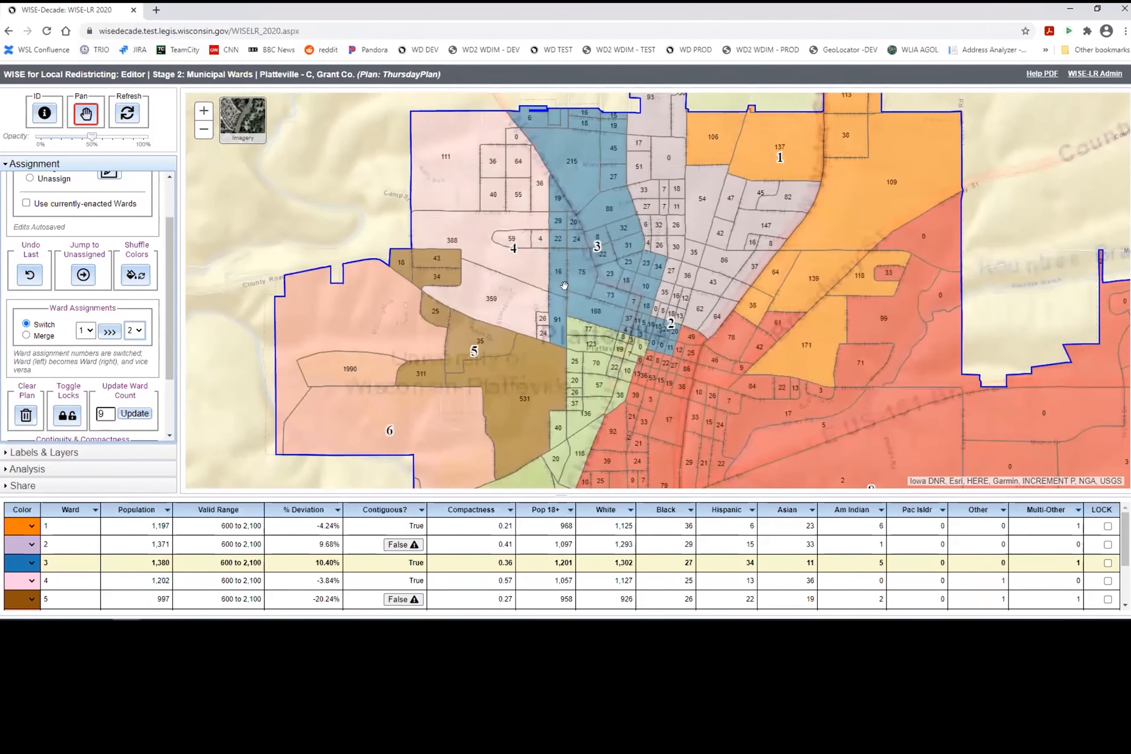
{"action": "scroll", "coordinate": [633, 253], "scroll_direction": "up", "scroll_amount": 1}
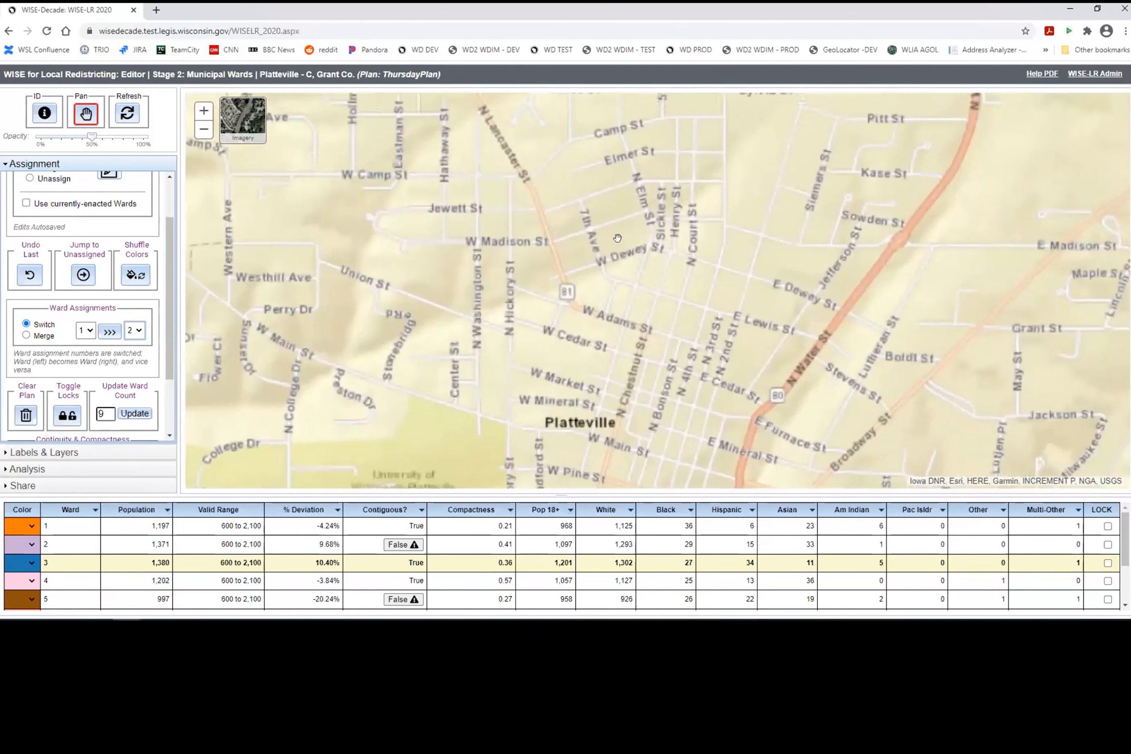
Step: Shuffle ward colours repeatedly until ward 2 is blue and ward 4 red, then zoom out
{"action": "left_click", "coordinate": [138, 275]}
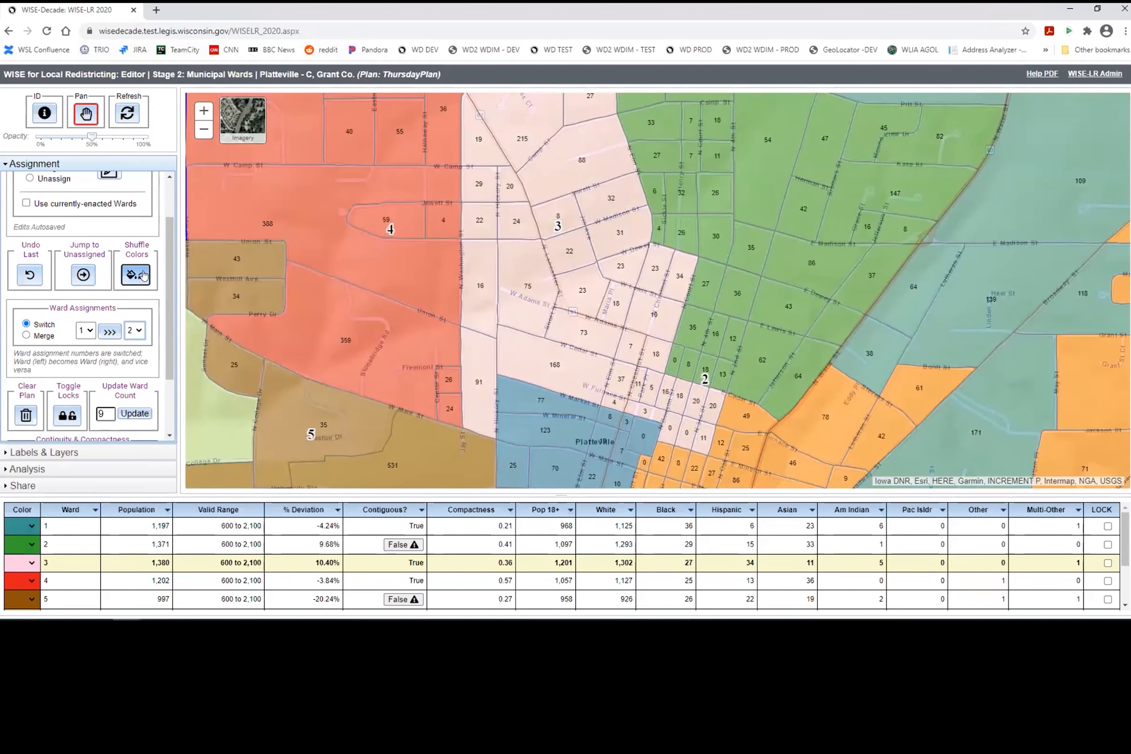
{"action": "left_click", "coordinate": [143, 275]}
{"action": "left_click", "coordinate": [142, 275]}
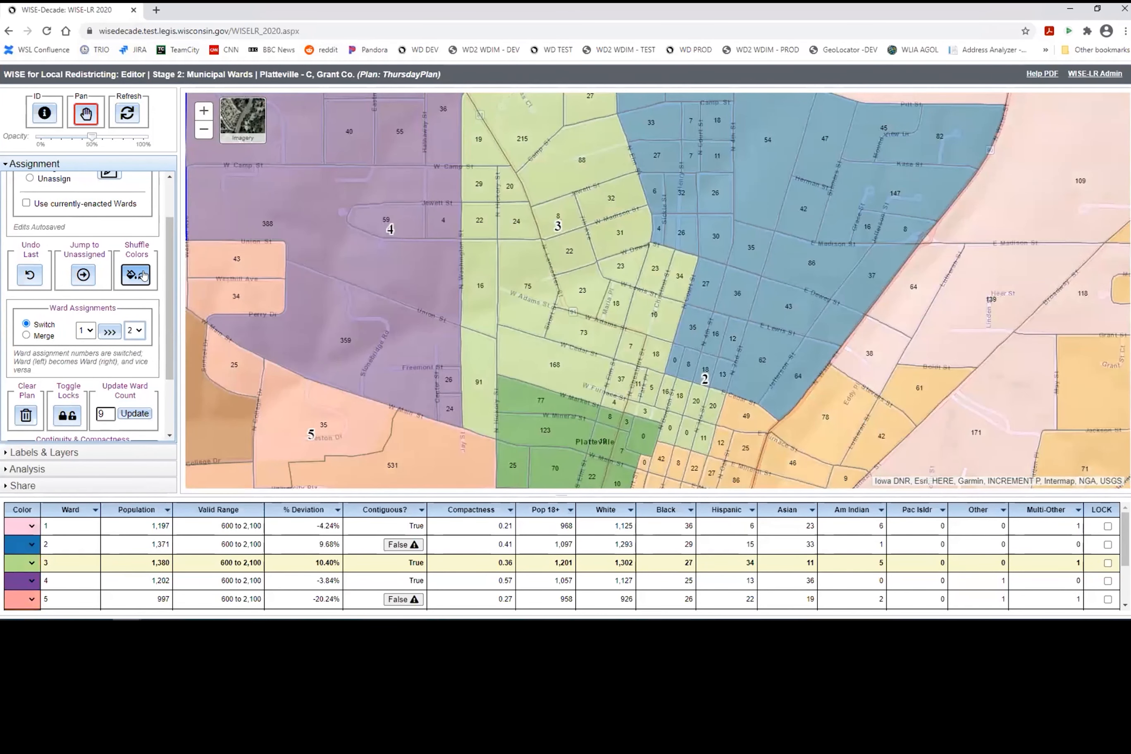
{"action": "left_click", "coordinate": [143, 275]}
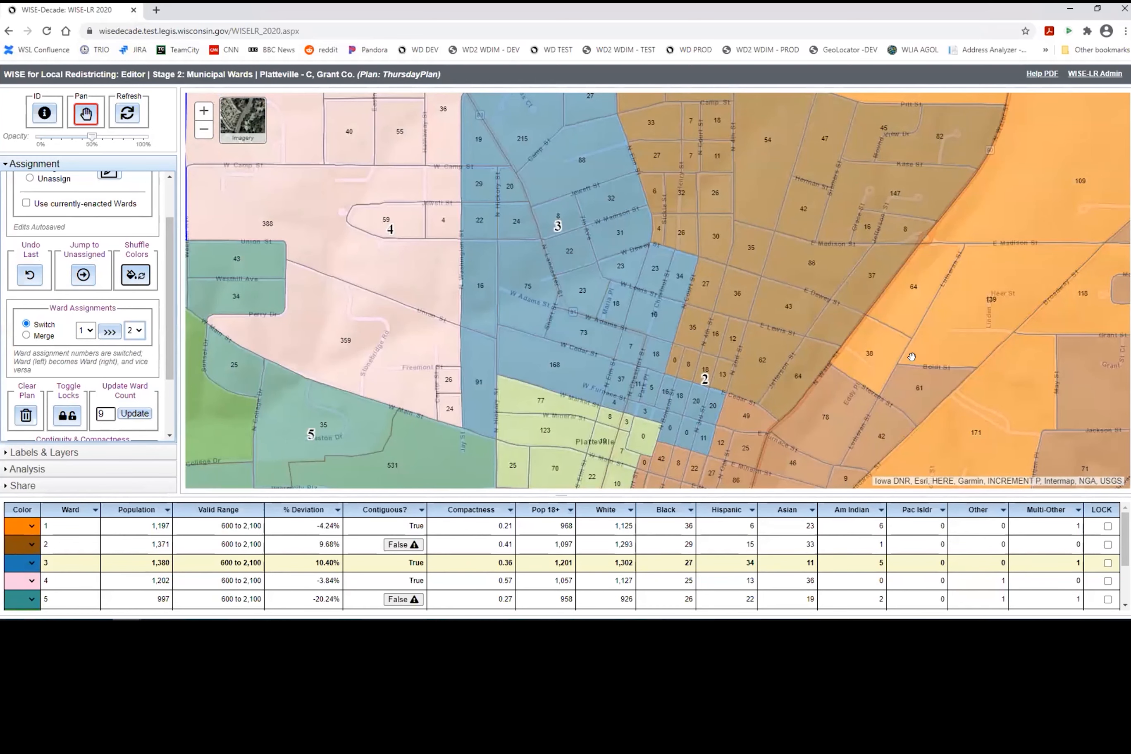
{"action": "left_click", "coordinate": [135, 276]}
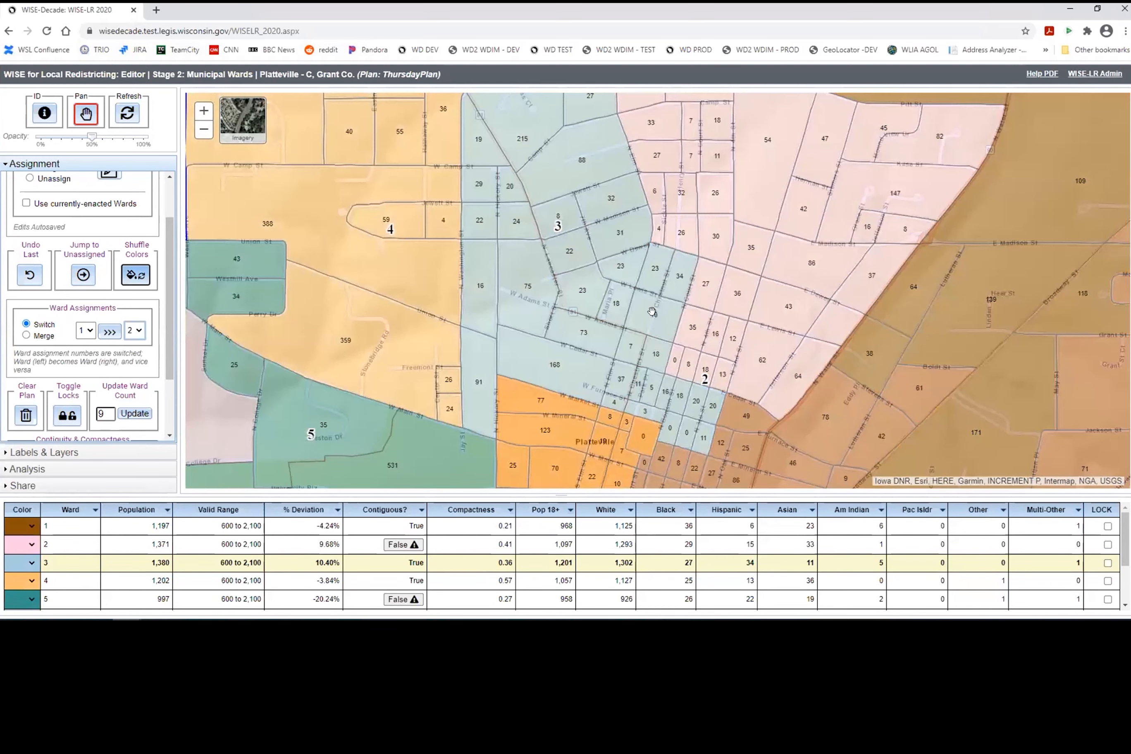
{"action": "left_click", "coordinate": [137, 276]}
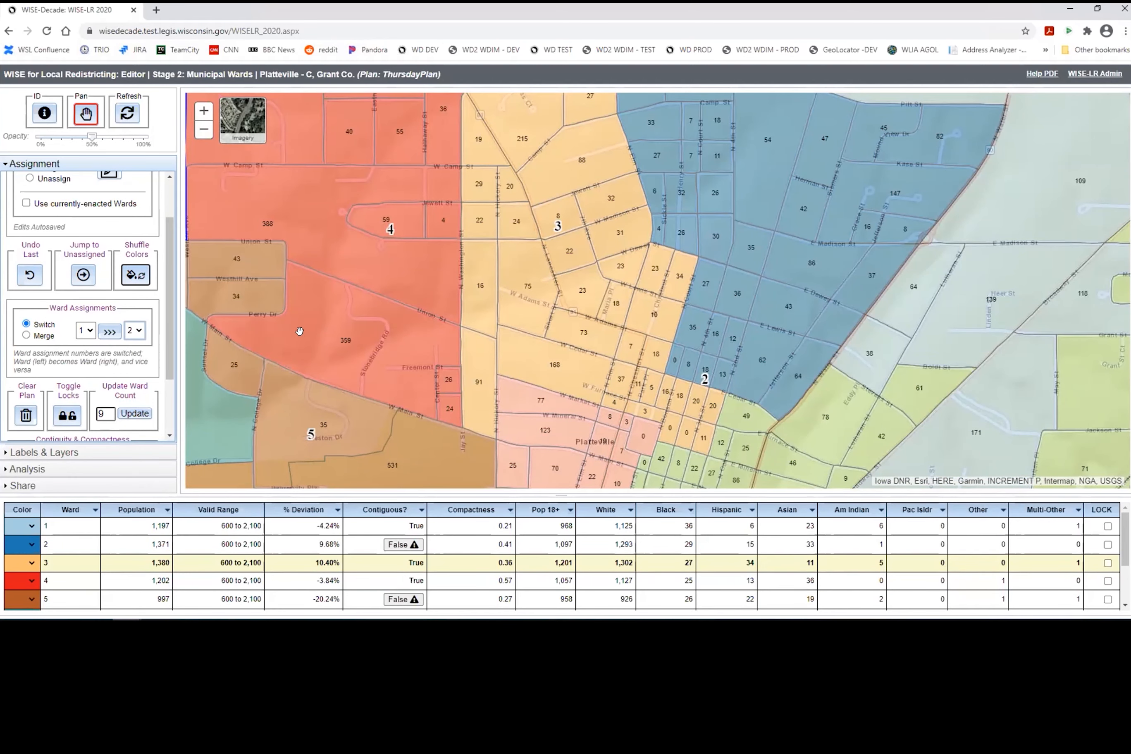
{"action": "scroll", "coordinate": [691, 201], "scroll_direction": "down", "scroll_amount": 2}
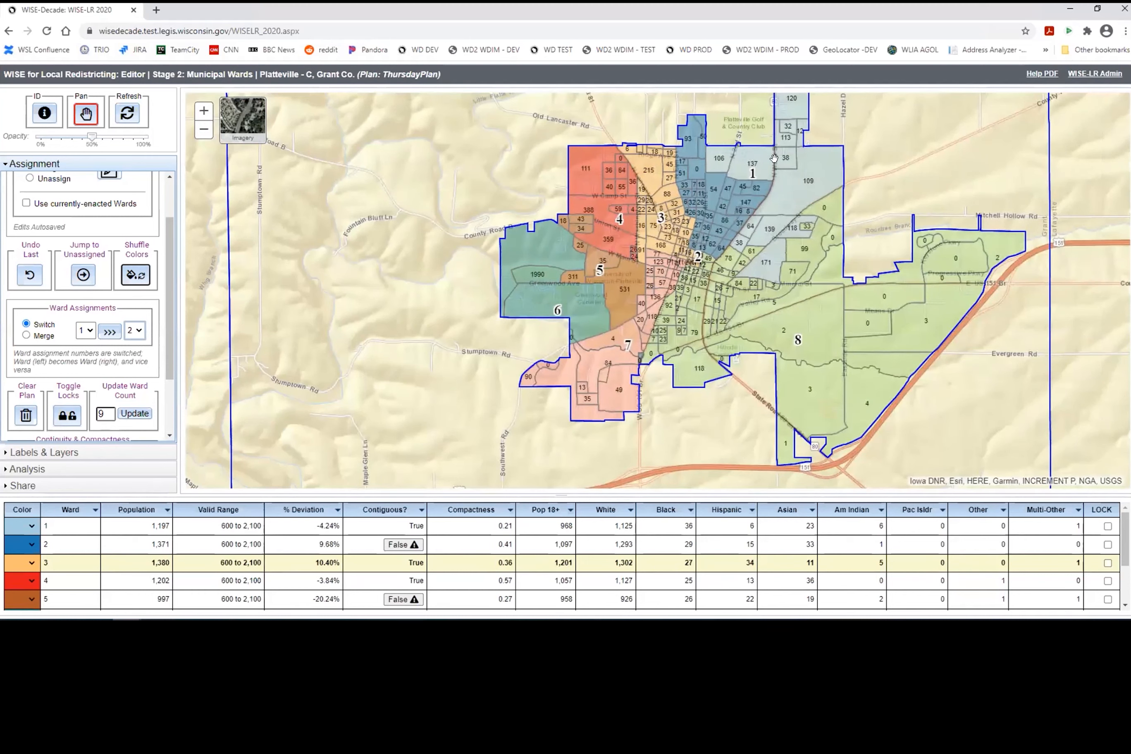
Step: Swap wards 1 and 2, then merge ward 1 into ward 2 (2,568 residents)
{"action": "left_click", "coordinate": [104, 332]}
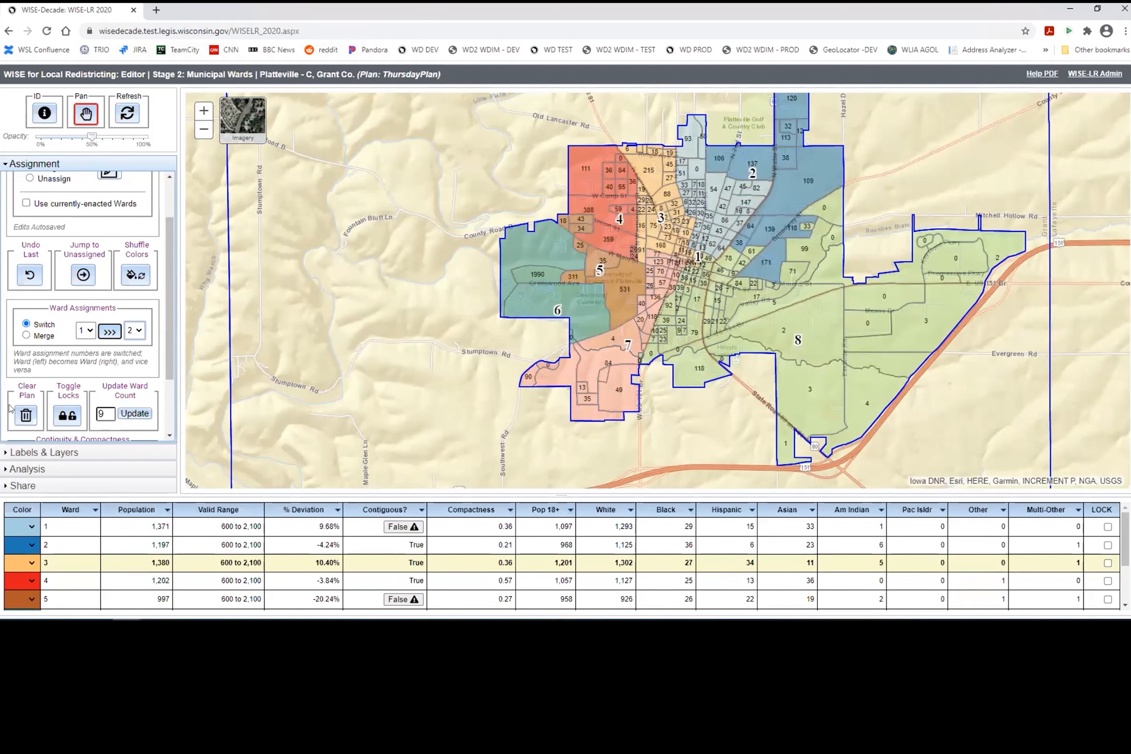
{"action": "left_click", "coordinate": [85, 543]}
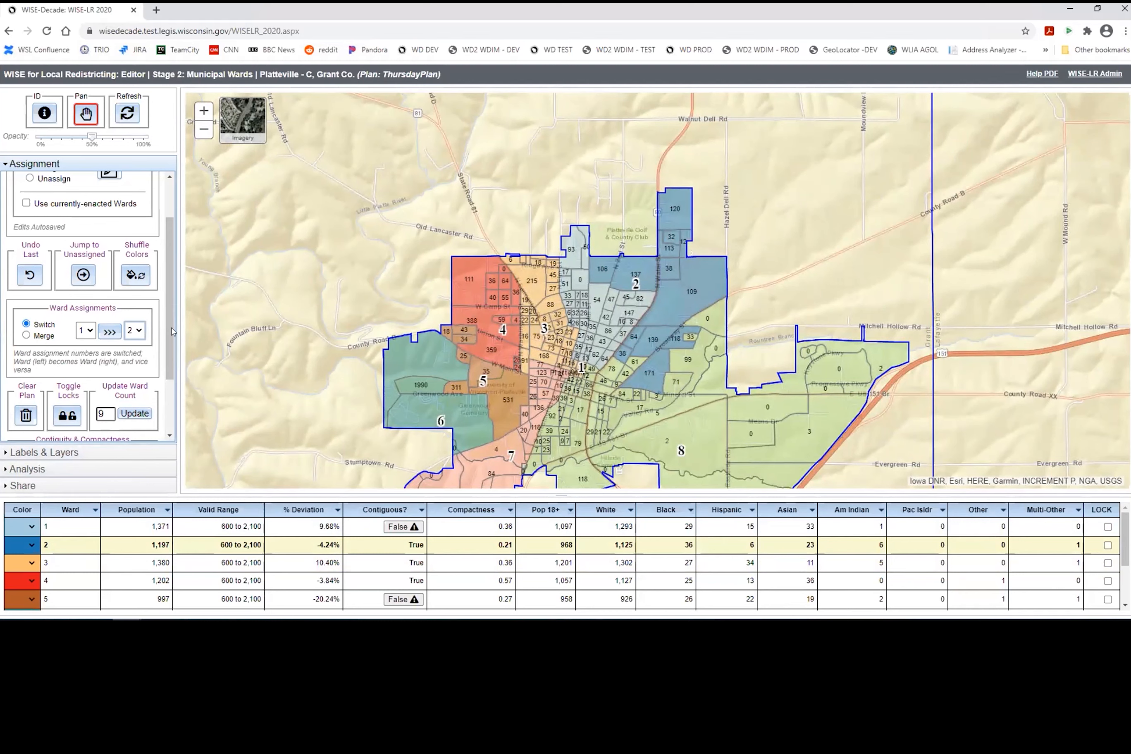
{"action": "left_click", "coordinate": [54, 339]}
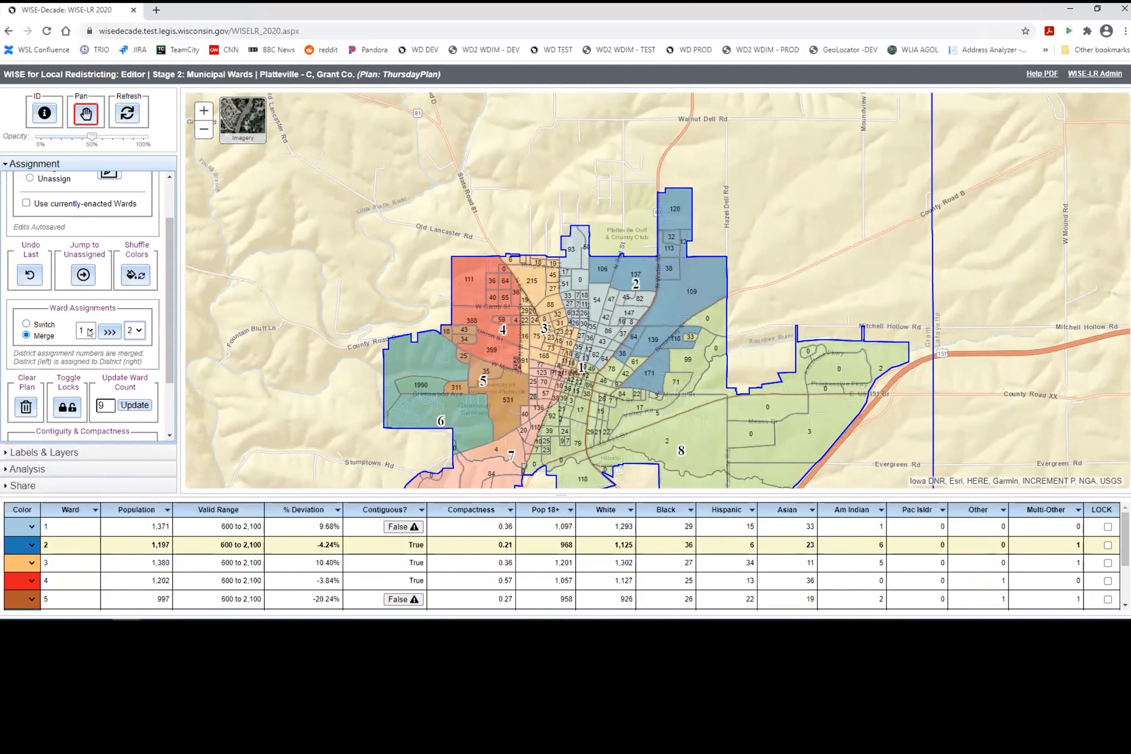
{"action": "left_click", "coordinate": [110, 332]}
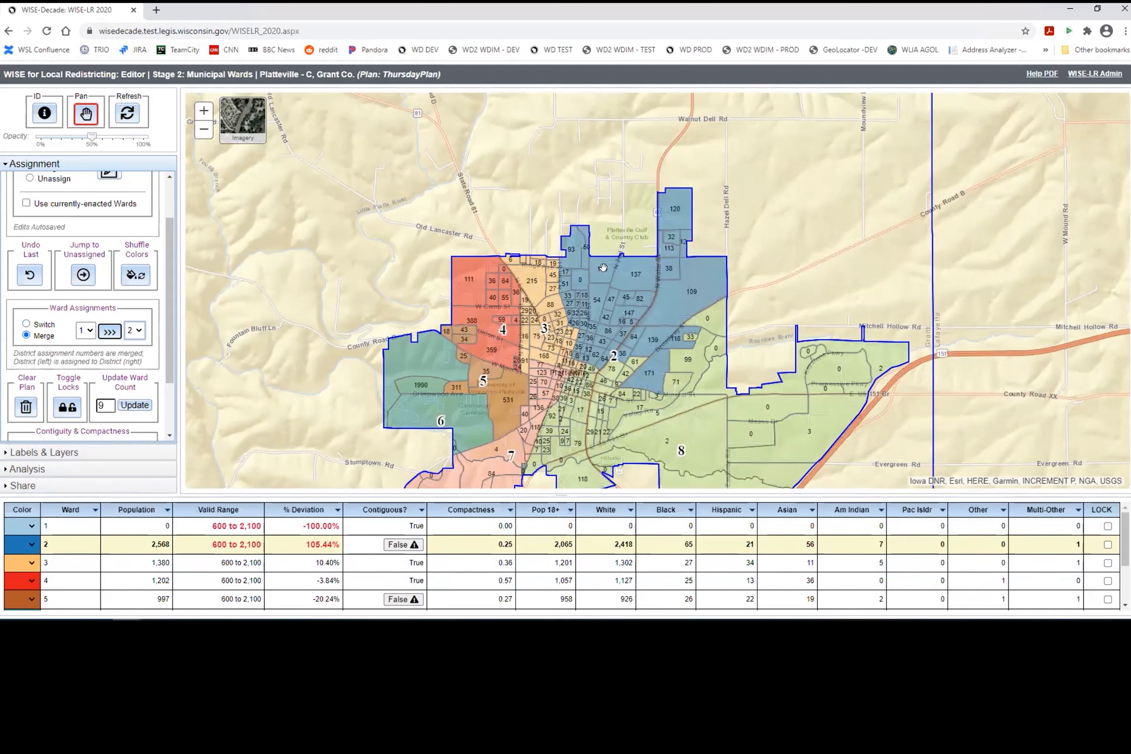
{"action": "scroll", "coordinate": [612, 275], "scroll_direction": "up", "scroll_amount": 1}
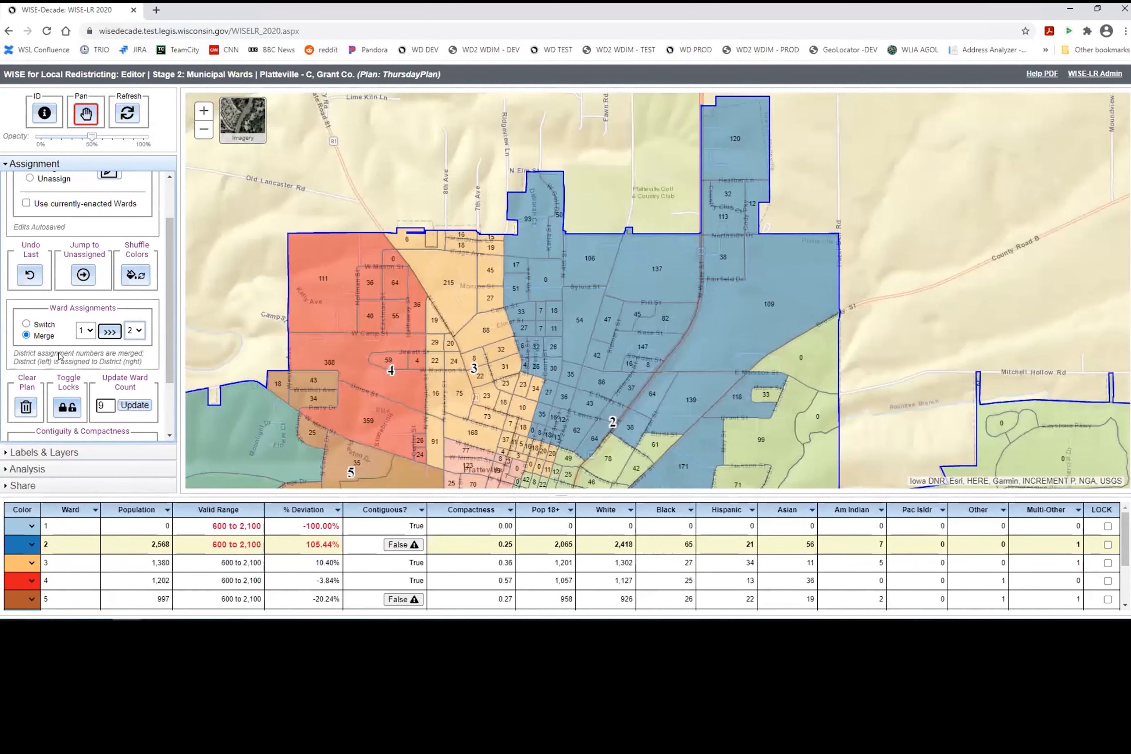
{"action": "left_click", "coordinate": [89, 533]}
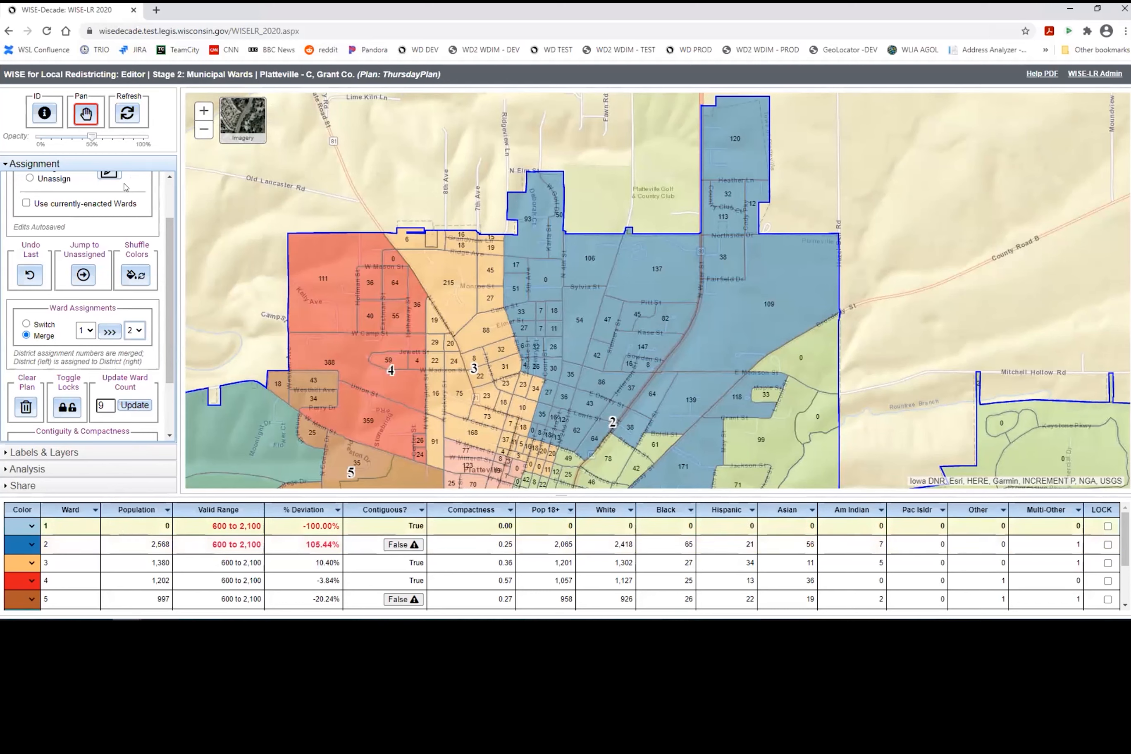
{"action": "scroll", "coordinate": [125, 187], "scroll_direction": "up", "scroll_amount": 2}
Step: Colour ward 1 purple and paint northern ward 2 blocks into it, reaching 633 vs 1,935
{"action": "left_click", "coordinate": [108, 229]}
{"action": "left_click", "coordinate": [80, 189]}
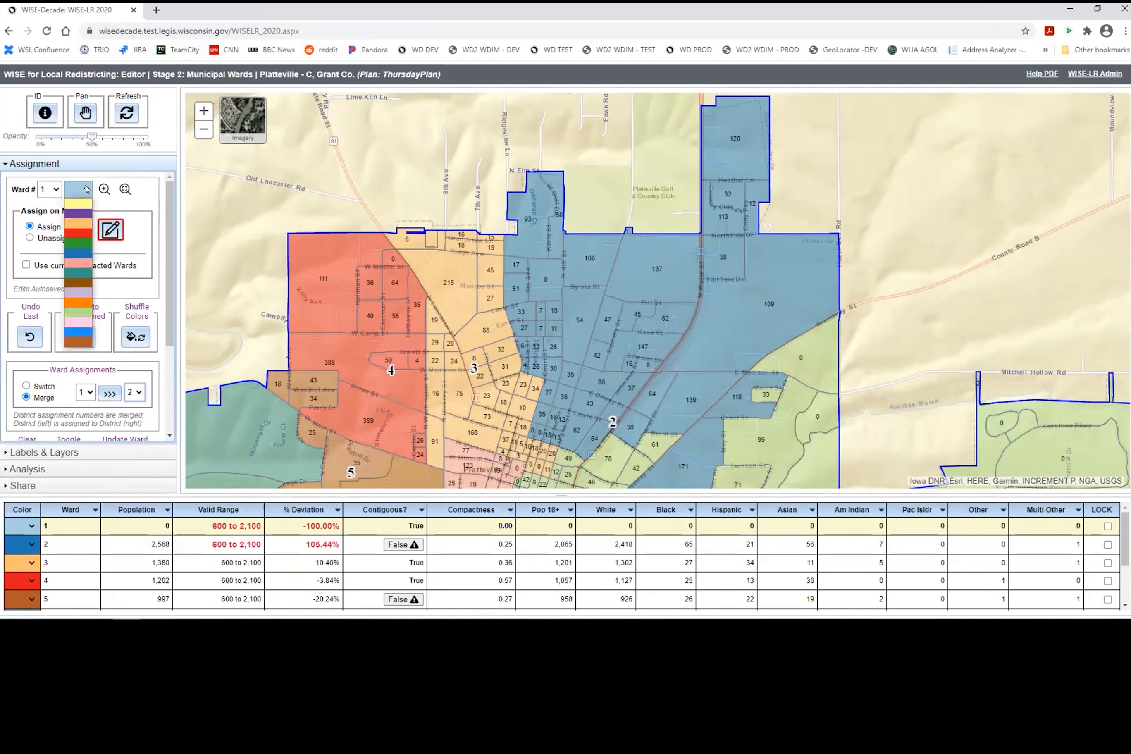
{"action": "left_click", "coordinate": [77, 212]}
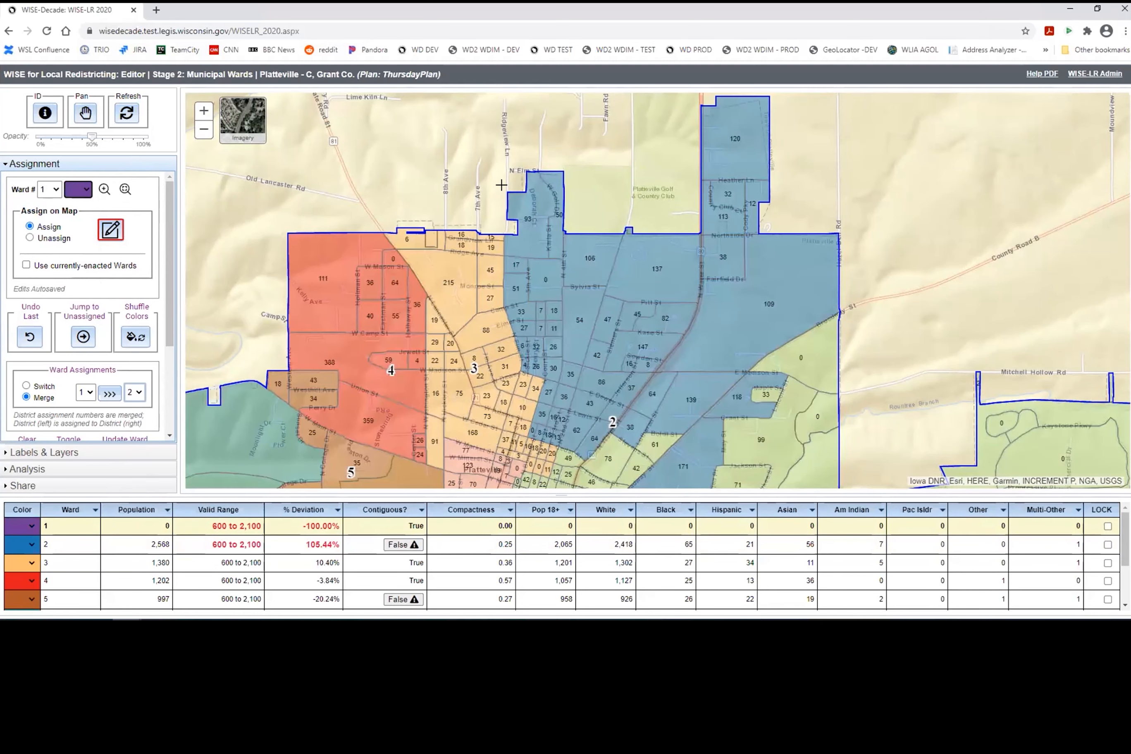
{"action": "left_click_drag", "start_coordinate": [514, 185], "coordinate": [569, 311]}
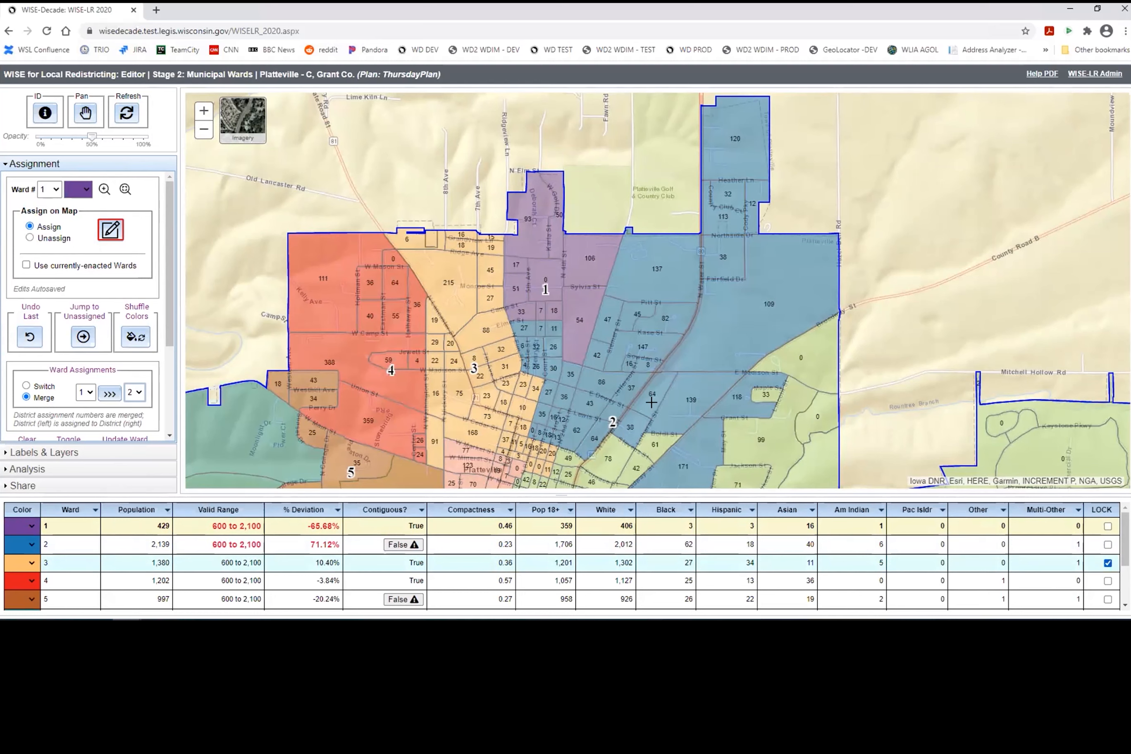
{"action": "left_click_drag", "start_coordinate": [495, 295], "coordinate": [547, 344]}
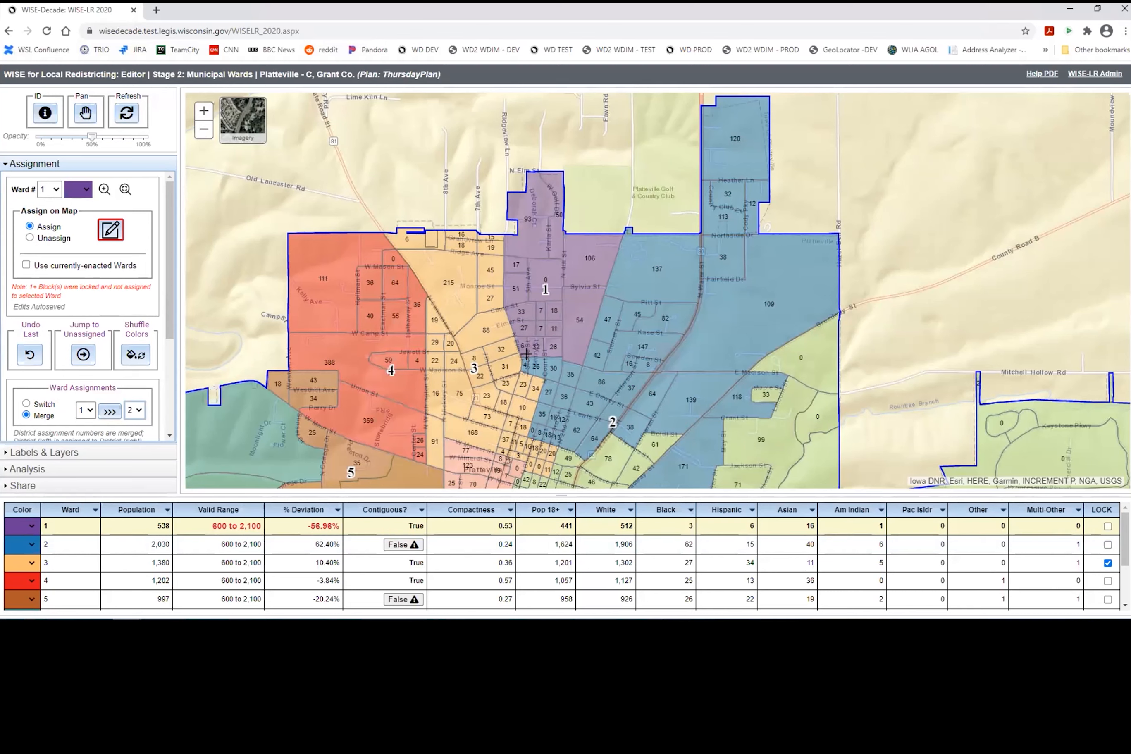
{"action": "left_click_drag", "start_coordinate": [525, 353], "coordinate": [568, 368]}
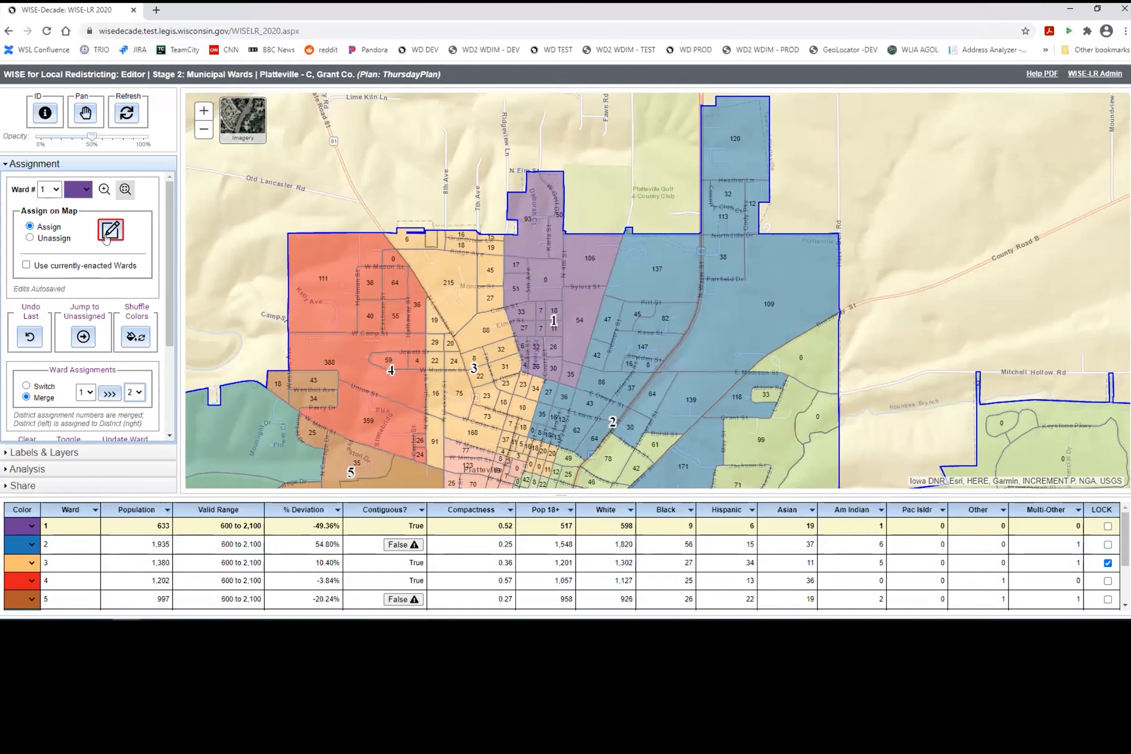
{"action": "scroll", "coordinate": [127, 385], "scroll_direction": "down", "scroll_amount": 2}
{"action": "scroll", "coordinate": [128, 385], "scroll_direction": "down", "scroll_amount": 1}
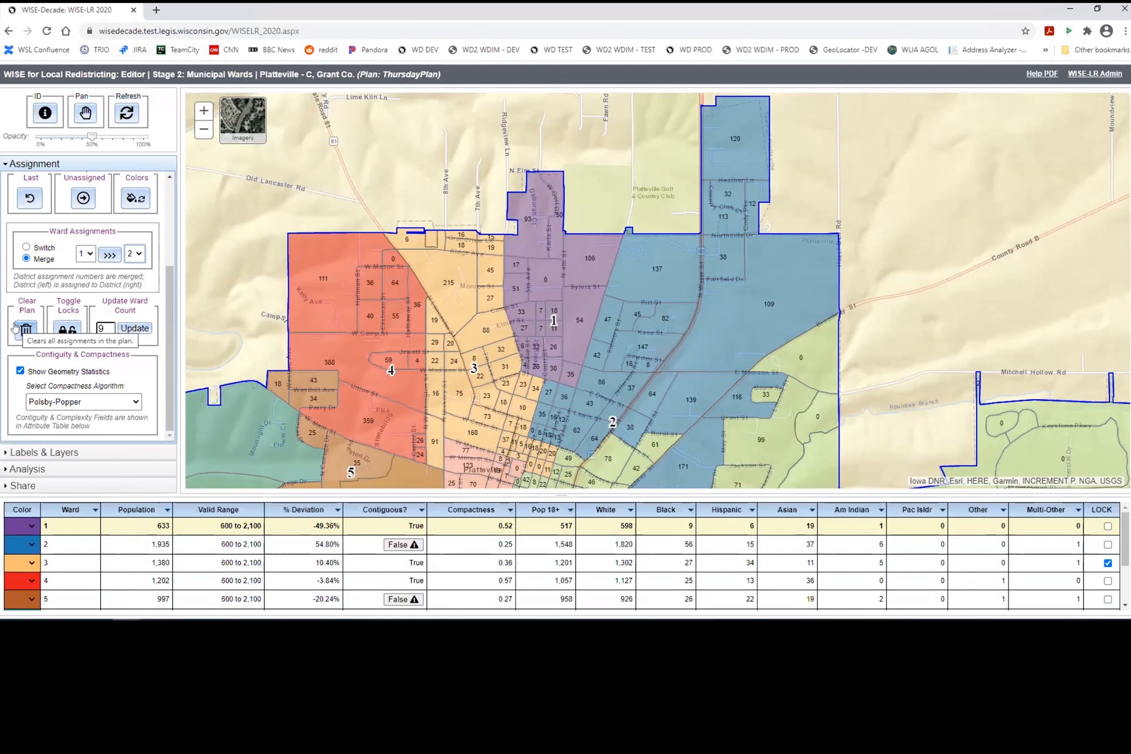
Step: Toggle the ward locks on and off, then pan the map south to the southern wards
{"action": "left_click", "coordinate": [61, 332]}
{"action": "left_click", "coordinate": [61, 332]}
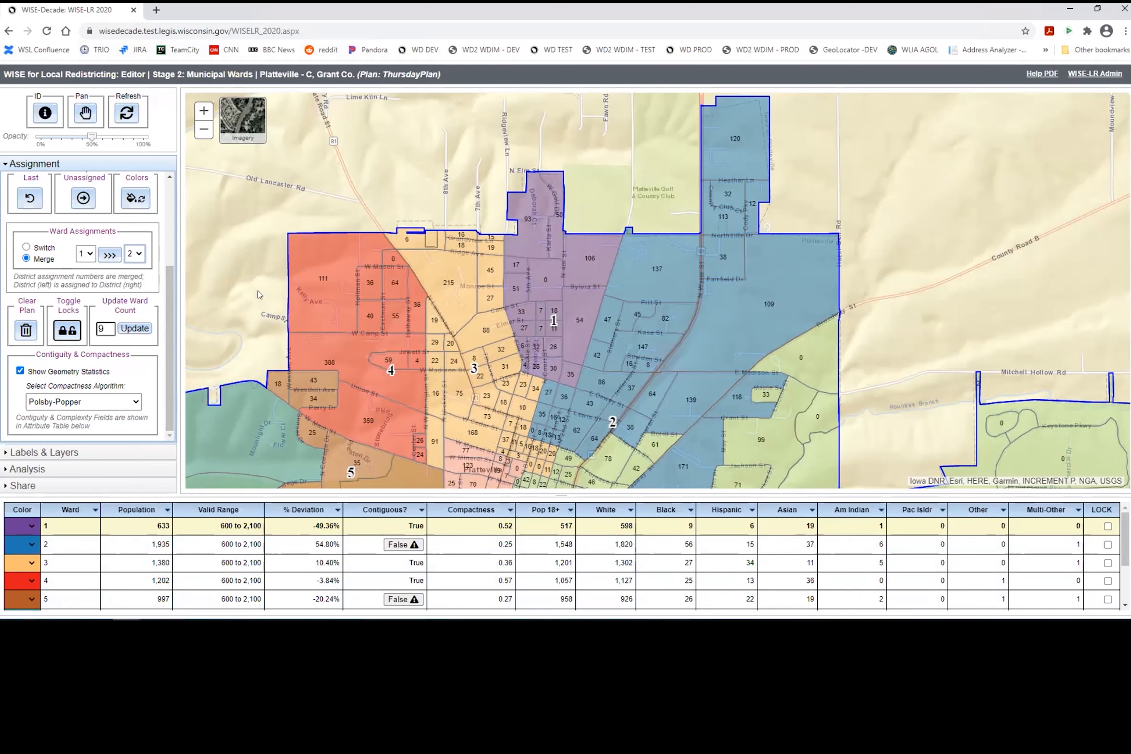
{"action": "left_click", "coordinate": [85, 113]}
{"action": "scroll", "coordinate": [696, 379], "scroll_direction": "down", "scroll_amount": 1}
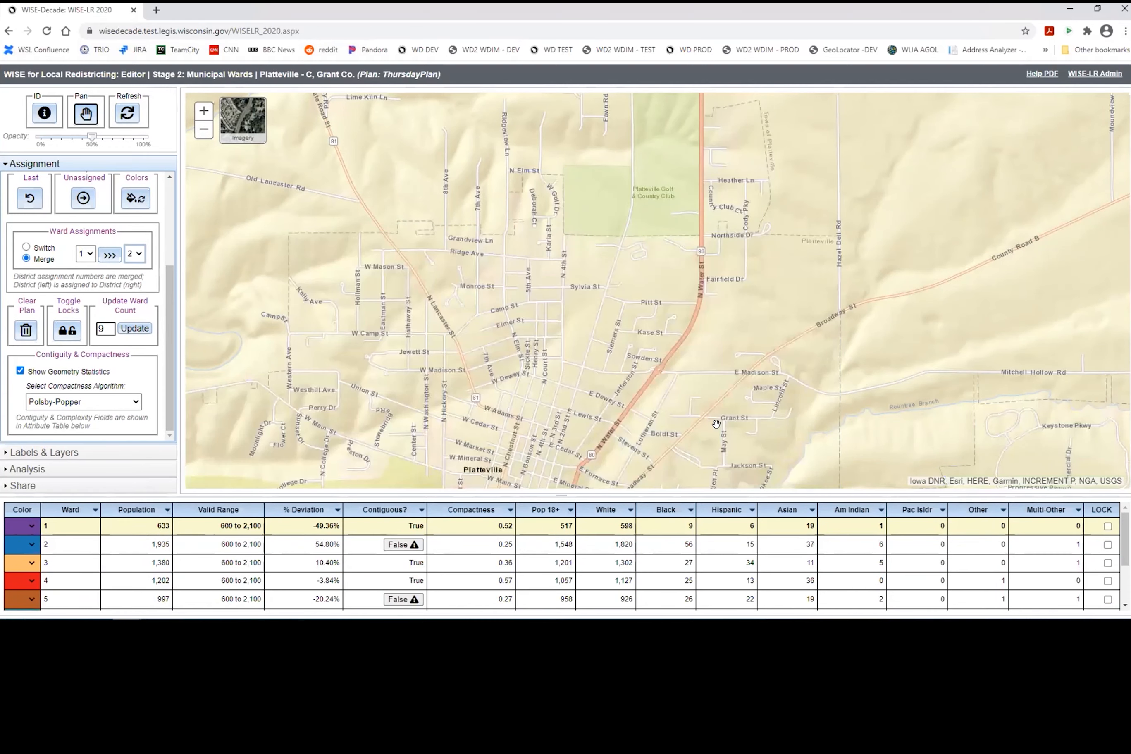
{"action": "left_click_drag", "start_coordinate": [621, 271], "coordinate": [548, 159]}
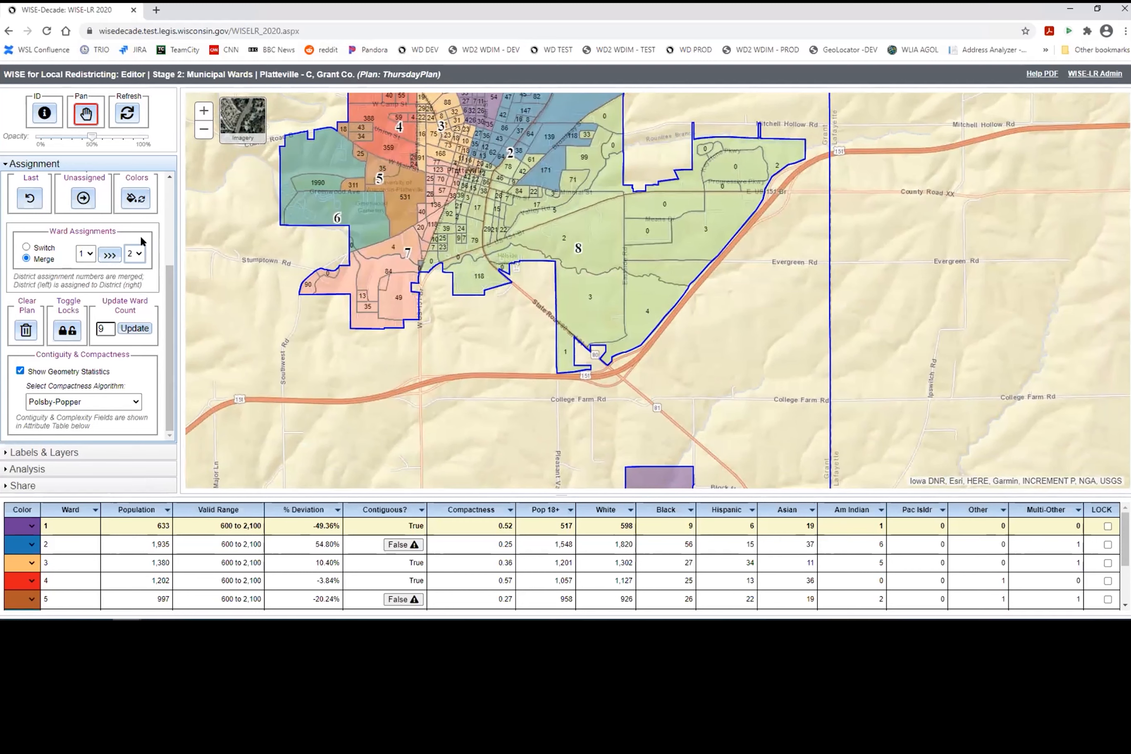
Step: Set the merge source to ward 8, lock all wards, then unlock ward 9
{"action": "left_click", "coordinate": [85, 254]}
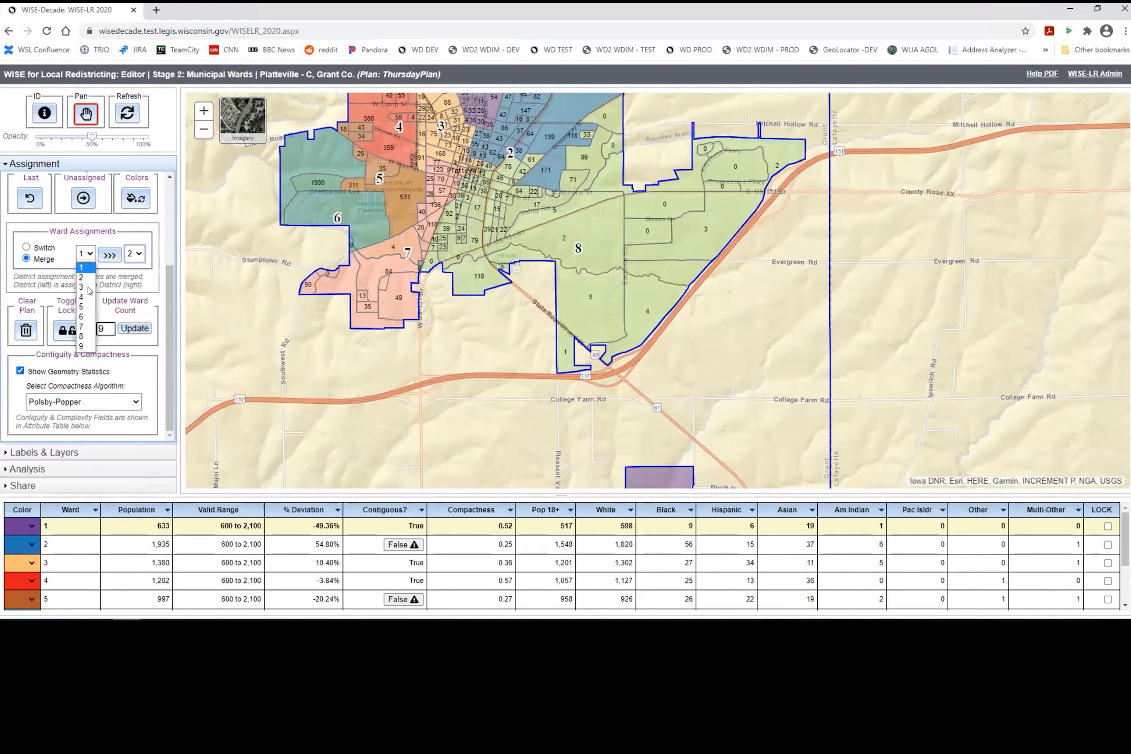
{"action": "left_click", "coordinate": [86, 335]}
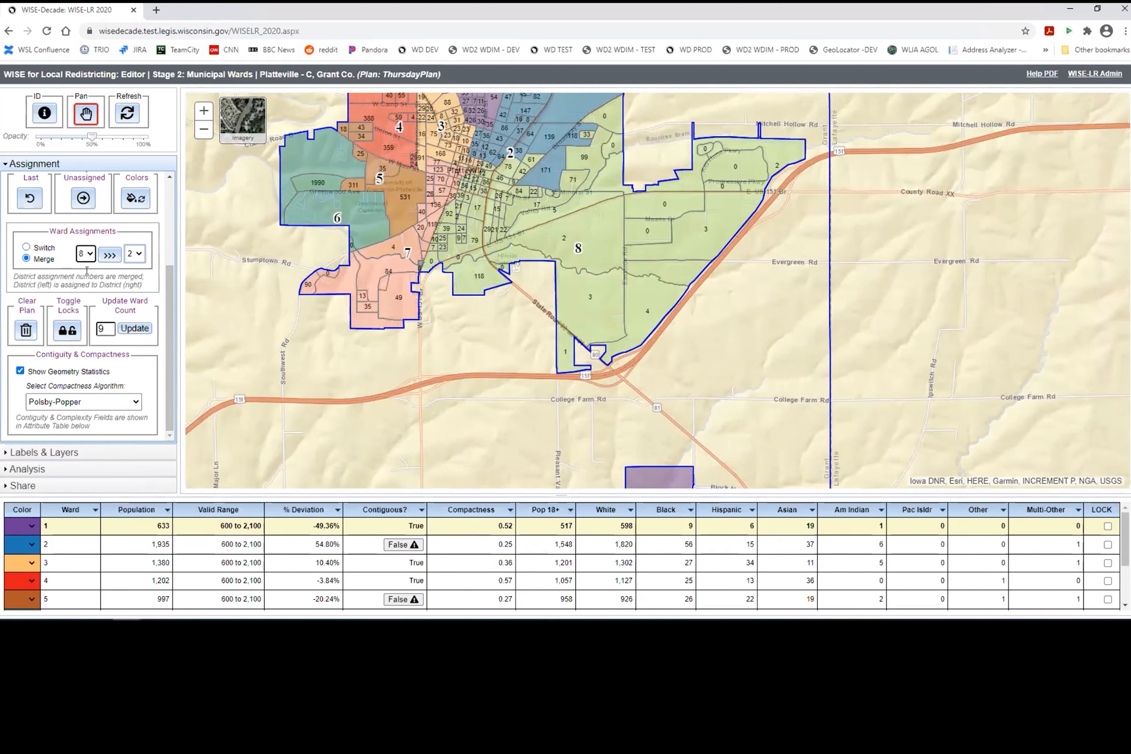
{"action": "left_click", "coordinate": [70, 331]}
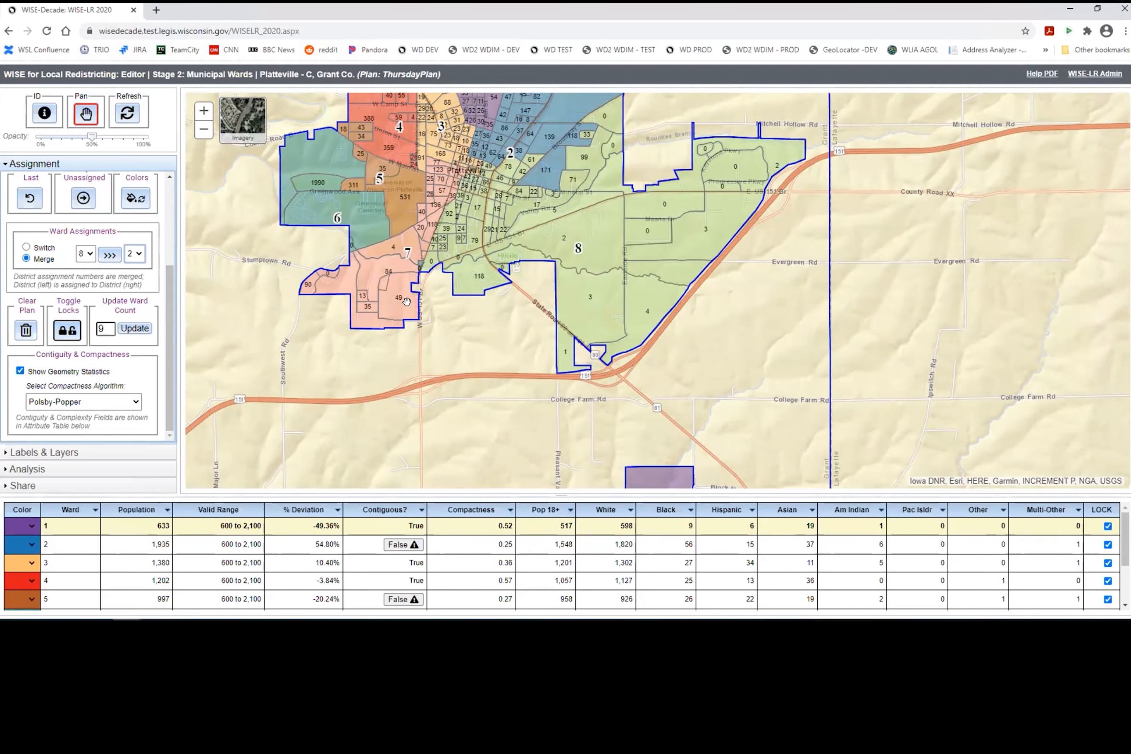
{"action": "scroll", "coordinate": [393, 372], "scroll_direction": "down", "scroll_amount": 1}
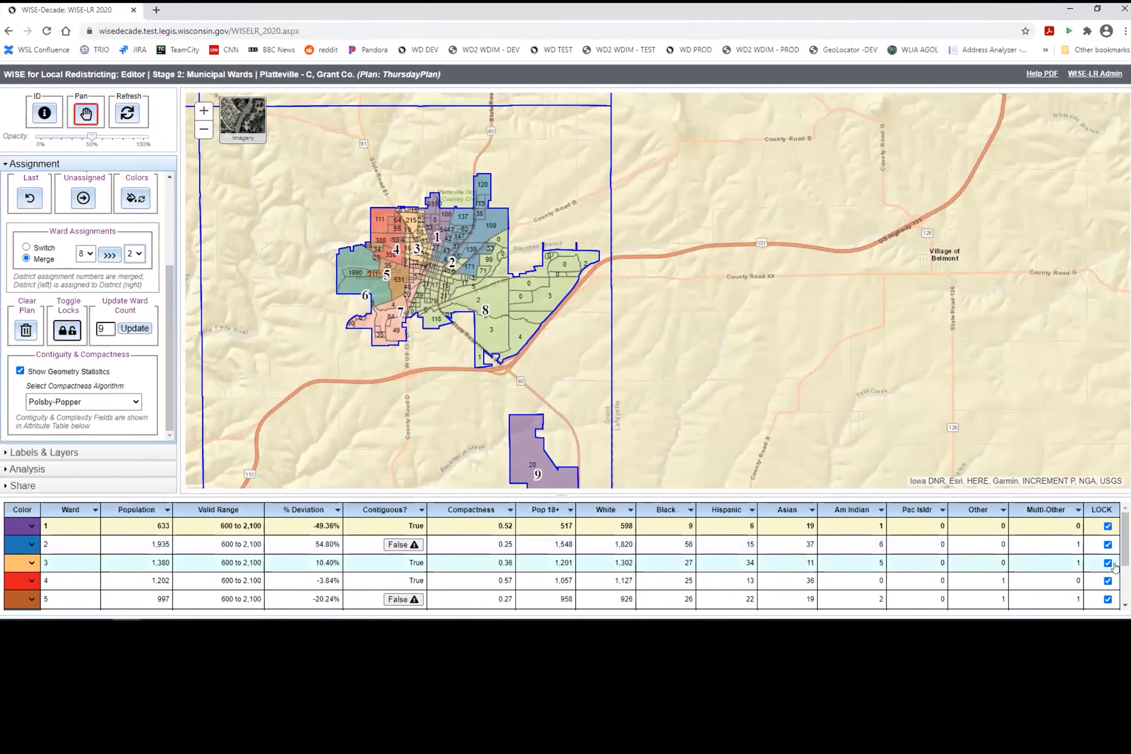
{"action": "scroll", "coordinate": [1103, 576], "scroll_direction": "down", "scroll_amount": 2}
{"action": "left_click", "coordinate": [1107, 602]}
{"action": "scroll", "coordinate": [446, 302], "scroll_direction": "down", "scroll_amount": 1}
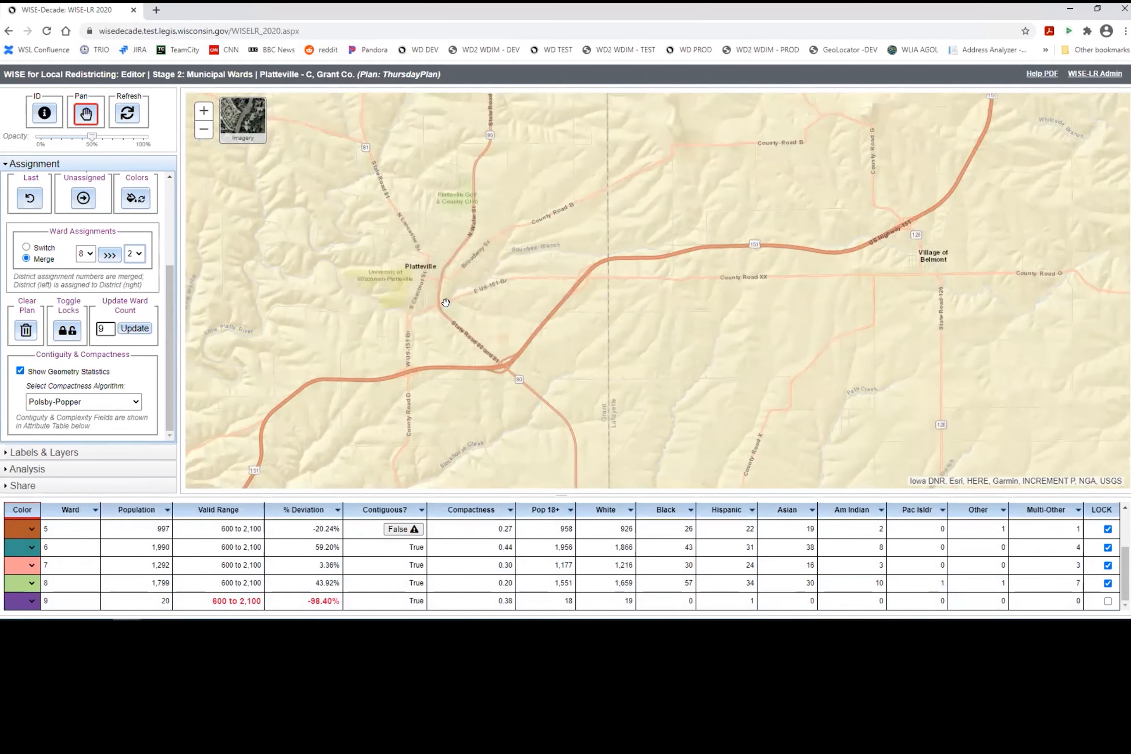
{"action": "scroll", "coordinate": [63, 244], "scroll_direction": "up", "scroll_amount": 3}
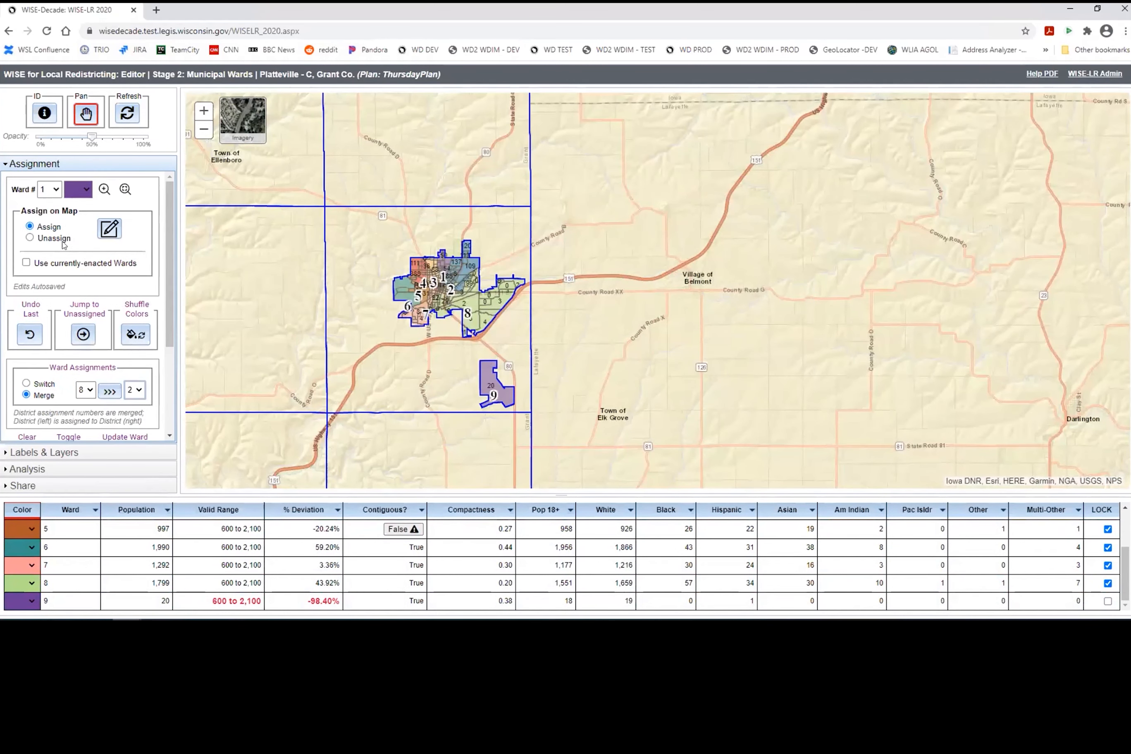
Step: Unassign ward 9's 20-person southern unit with the Unassign pencil, dropping ward 9 to 0
{"action": "left_click", "coordinate": [30, 237]}
{"action": "left_click", "coordinate": [109, 228]}
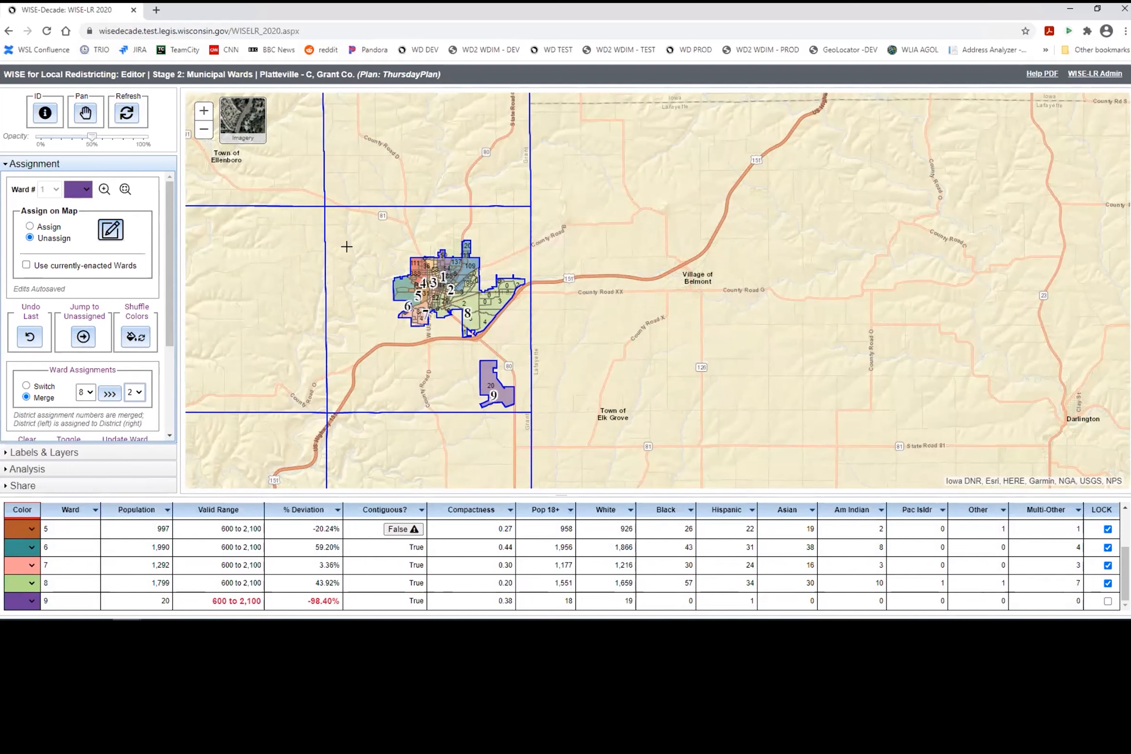
{"action": "left_click_drag", "start_coordinate": [395, 219], "coordinate": [540, 423]}
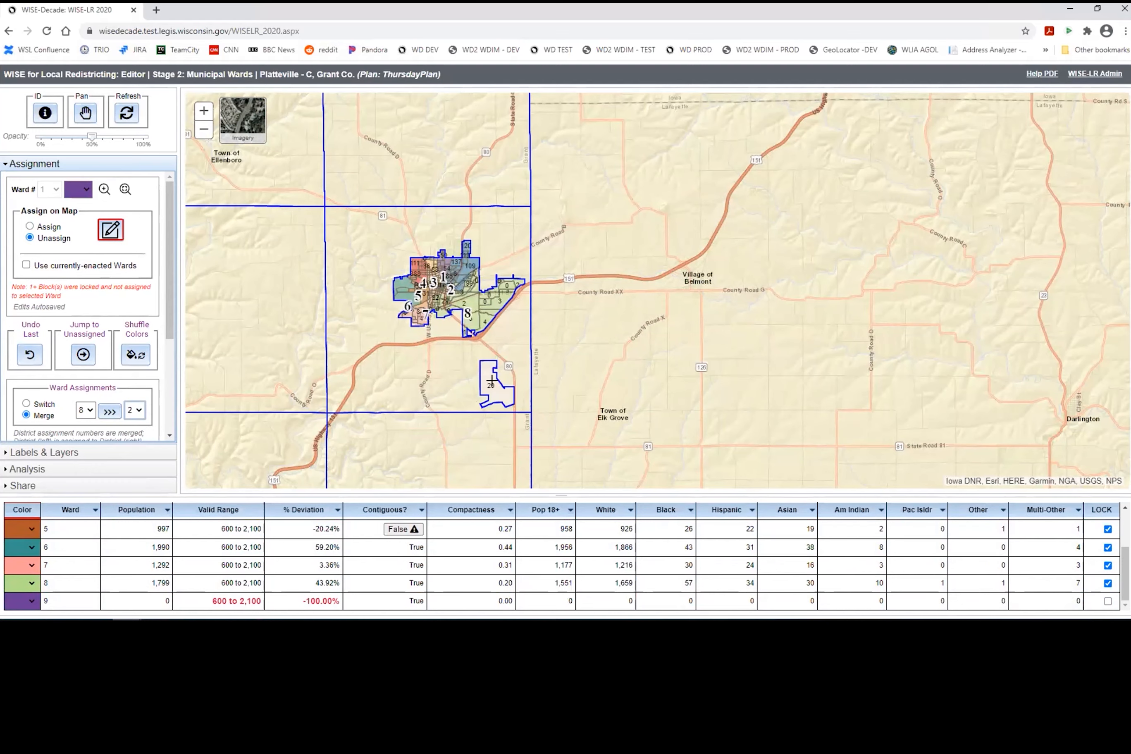
{"action": "scroll", "coordinate": [482, 384], "scroll_direction": "up", "scroll_amount": 1}
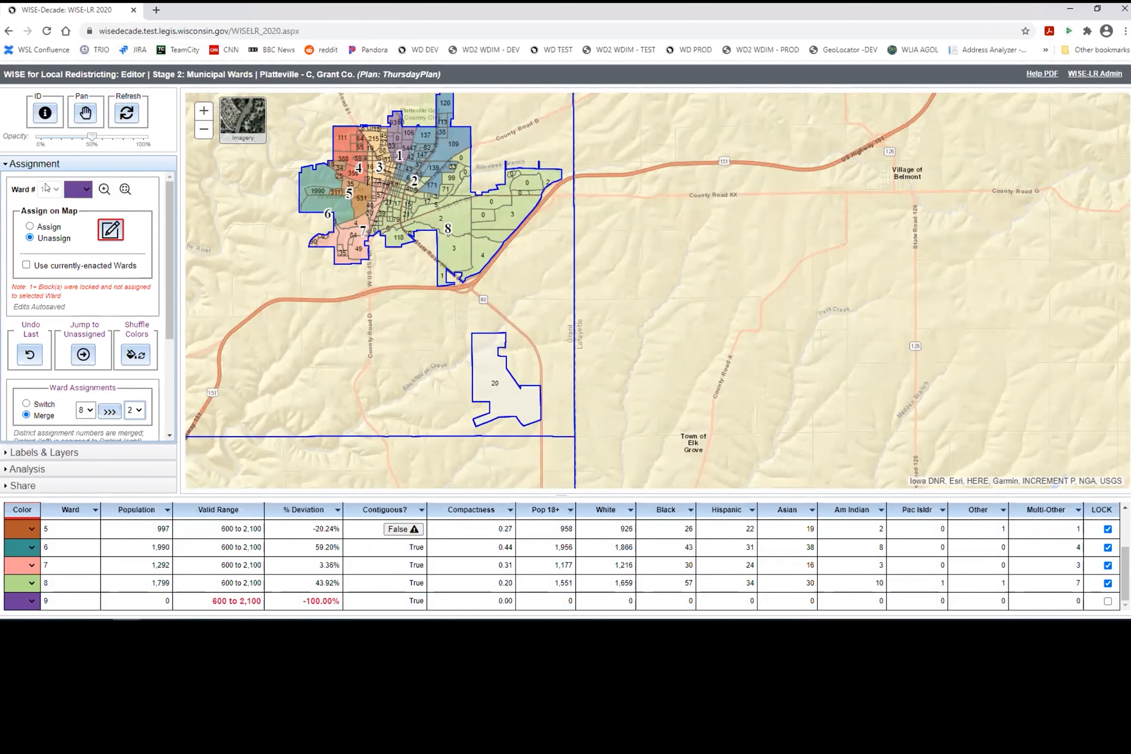
Step: Unlock ward 8 and assign the 20-person southern unit to it, bringing ward 8 to 1,819
{"action": "left_click", "coordinate": [54, 227]}
{"action": "left_click", "coordinate": [55, 190]}
{"action": "left_click", "coordinate": [54, 269]}
{"action": "left_click", "coordinate": [1107, 583]}
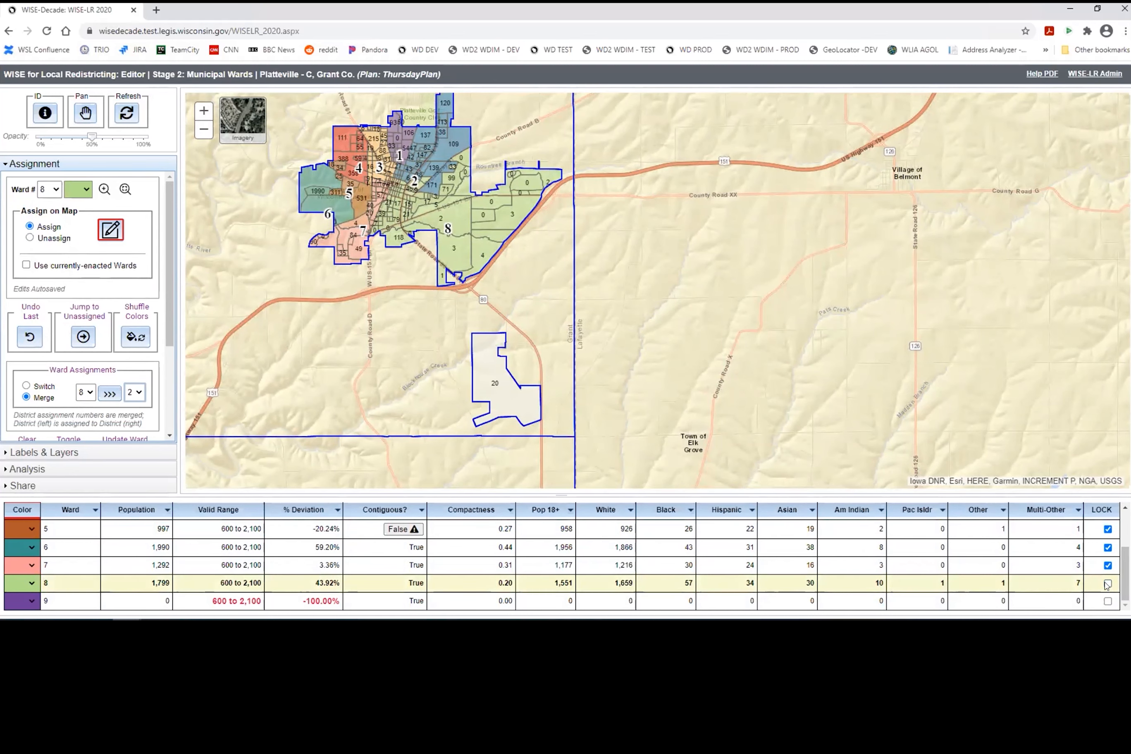
{"action": "left_click", "coordinate": [480, 359]}
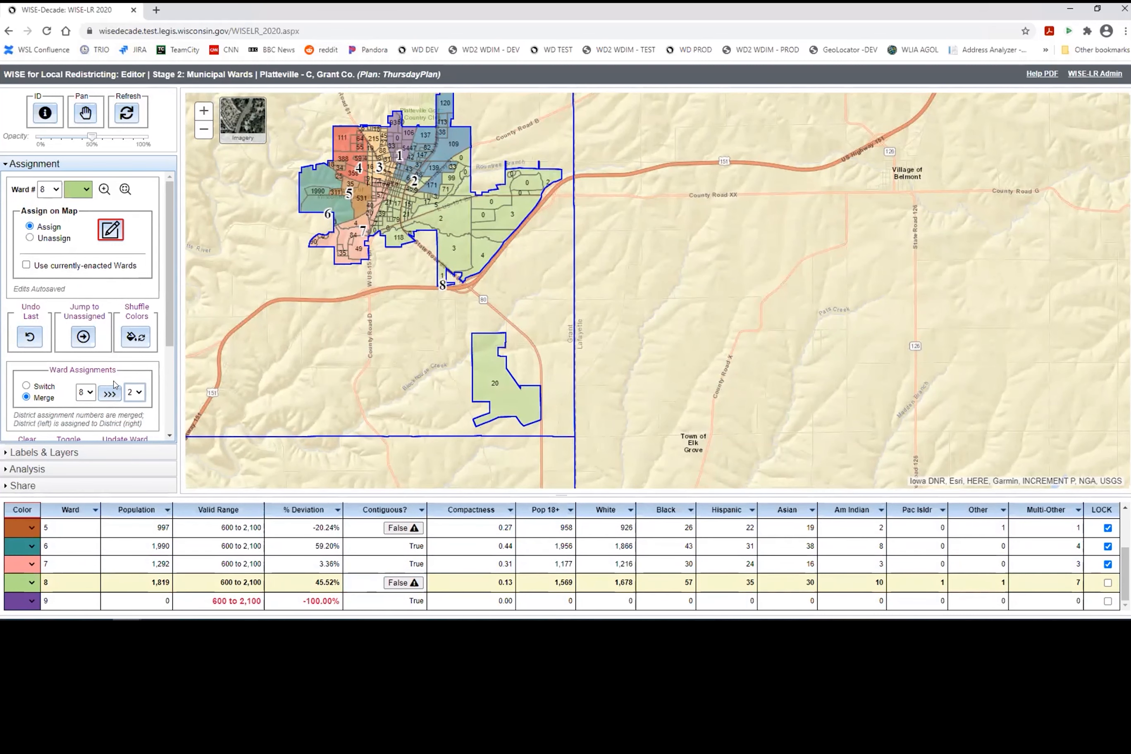
{"action": "scroll", "coordinate": [119, 394], "scroll_direction": "down", "scroll_amount": 3}
{"action": "left_click", "coordinate": [106, 330]}
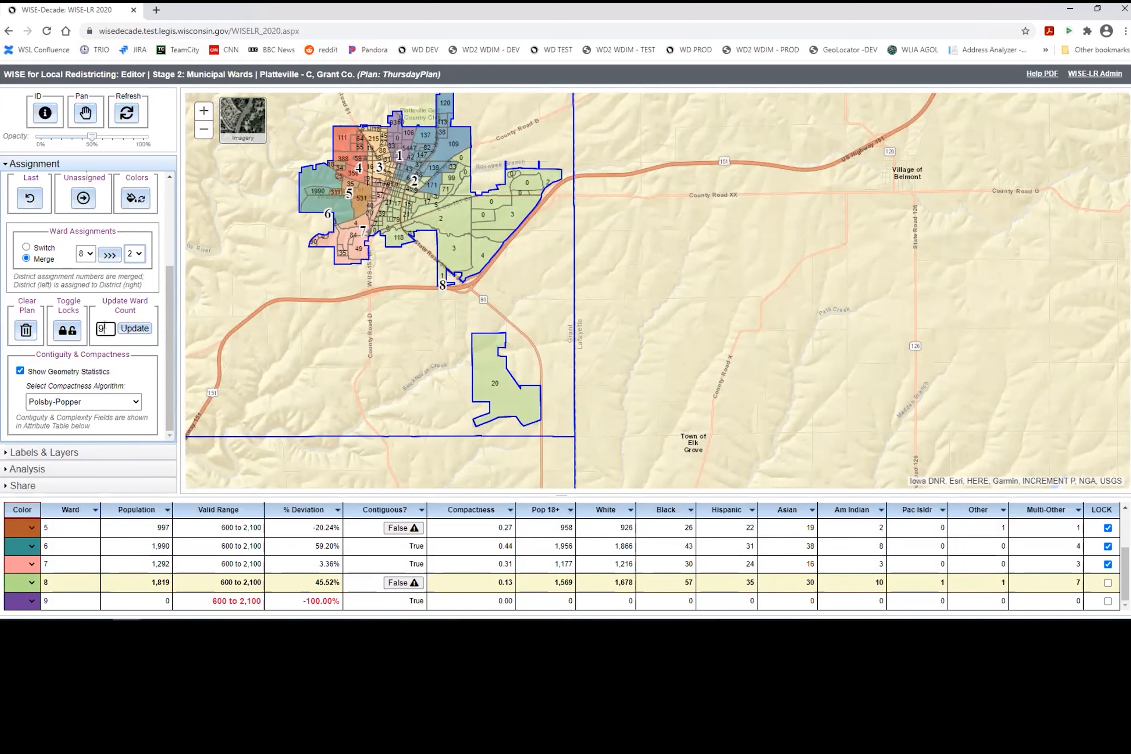
Step: Reduce the ward count from 9 to 8, then compare Schwartzberg with Polsby-Popper compactness scores
{"action": "key", "text": "BackSpace"}
{"action": "left_click", "coordinate": [125, 329]}
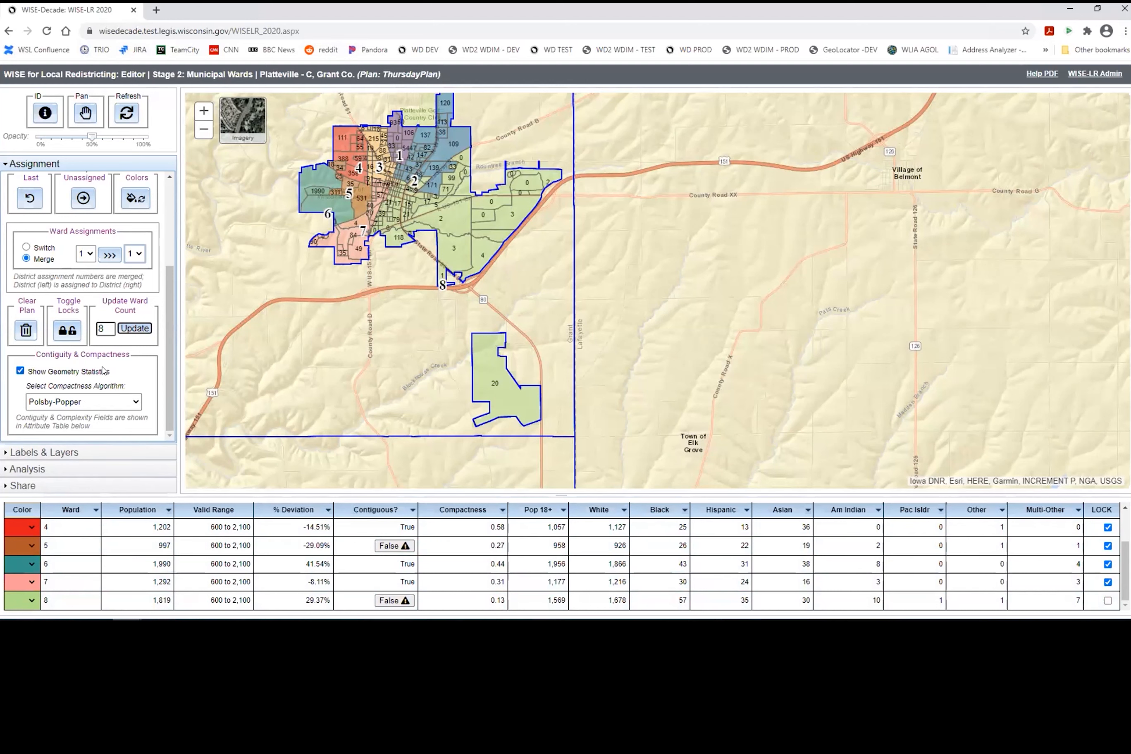
{"action": "left_click", "coordinate": [107, 401]}
{"action": "left_click", "coordinate": [107, 424]}
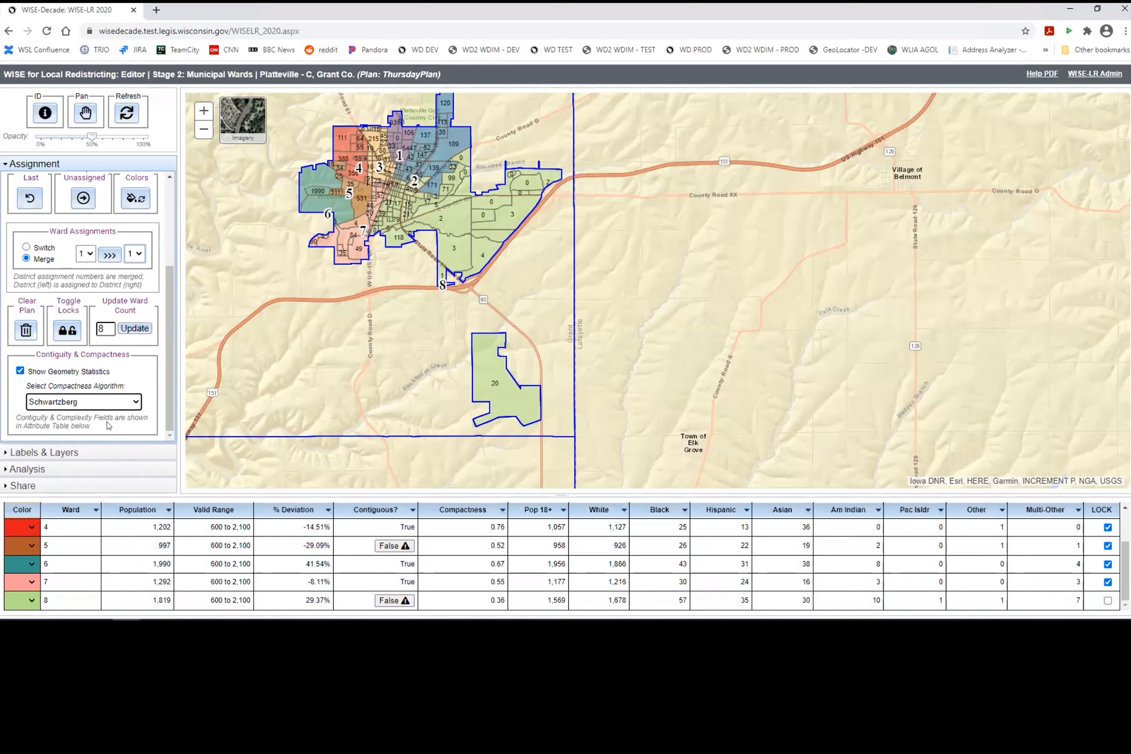
{"action": "left_click", "coordinate": [105, 400]}
{"action": "left_click", "coordinate": [54, 414]}
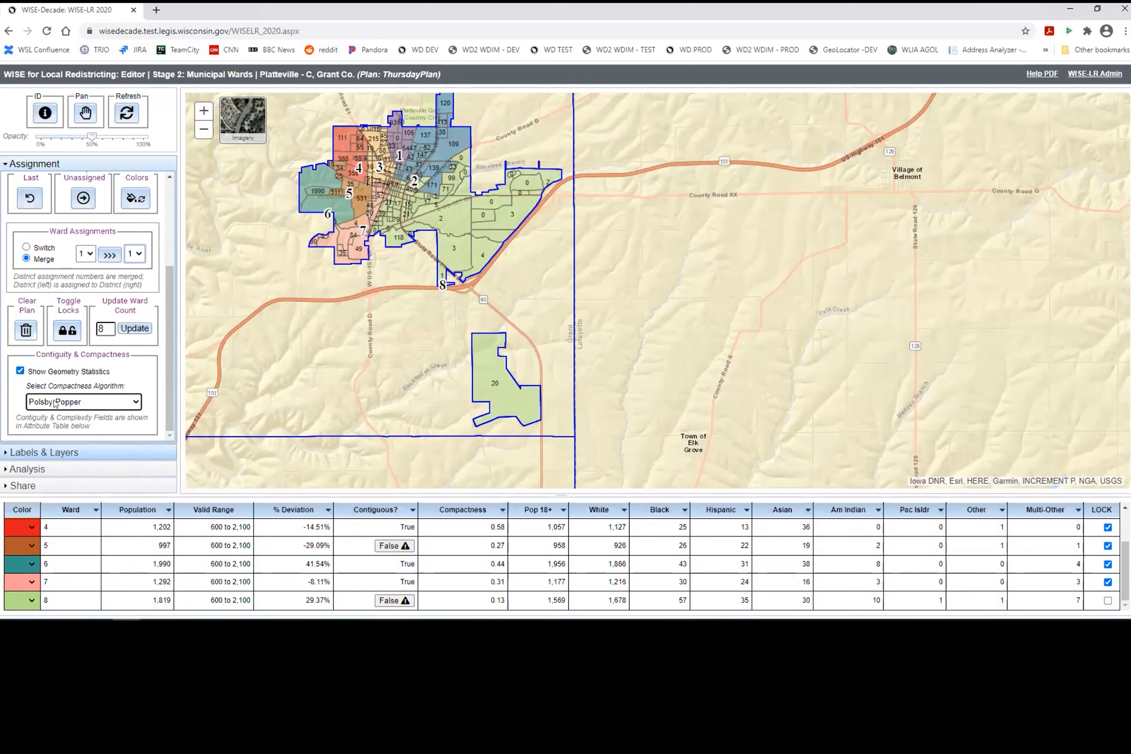
{"action": "left_click", "coordinate": [104, 453]}
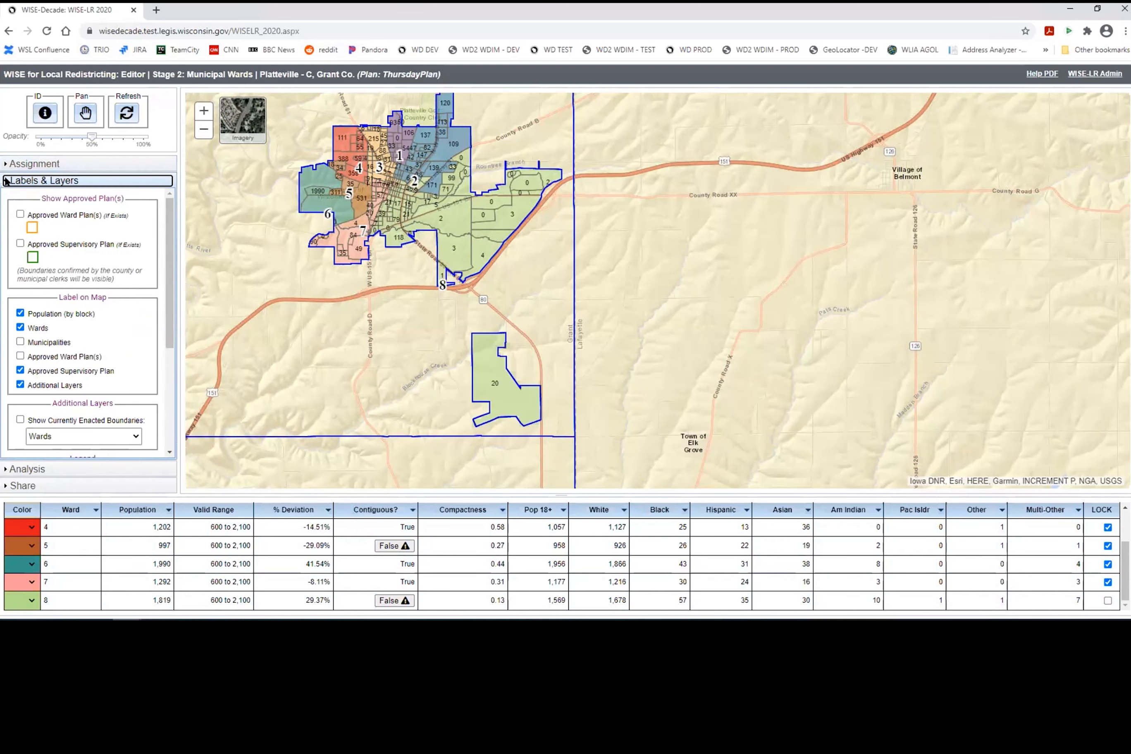
Step: Display the Approved Supervisory Plan boundaries from the Labels & Layers settings
{"action": "left_click", "coordinate": [47, 163]}
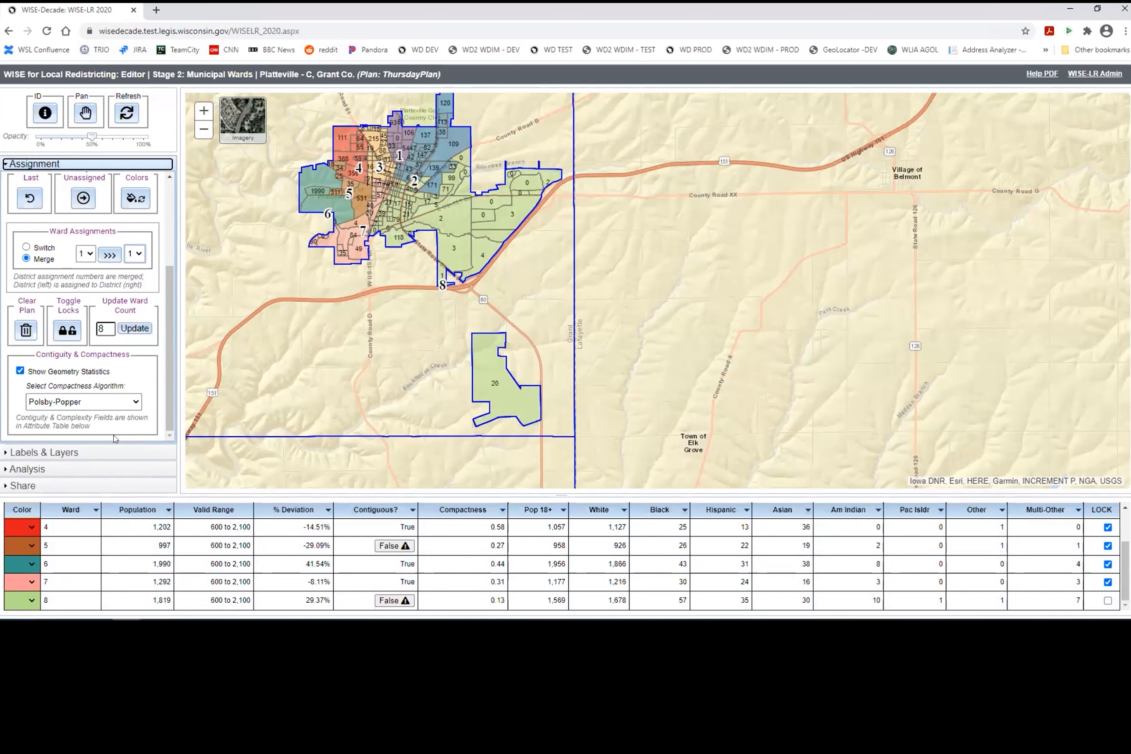
{"action": "scroll", "coordinate": [106, 406], "scroll_direction": "up", "scroll_amount": 3}
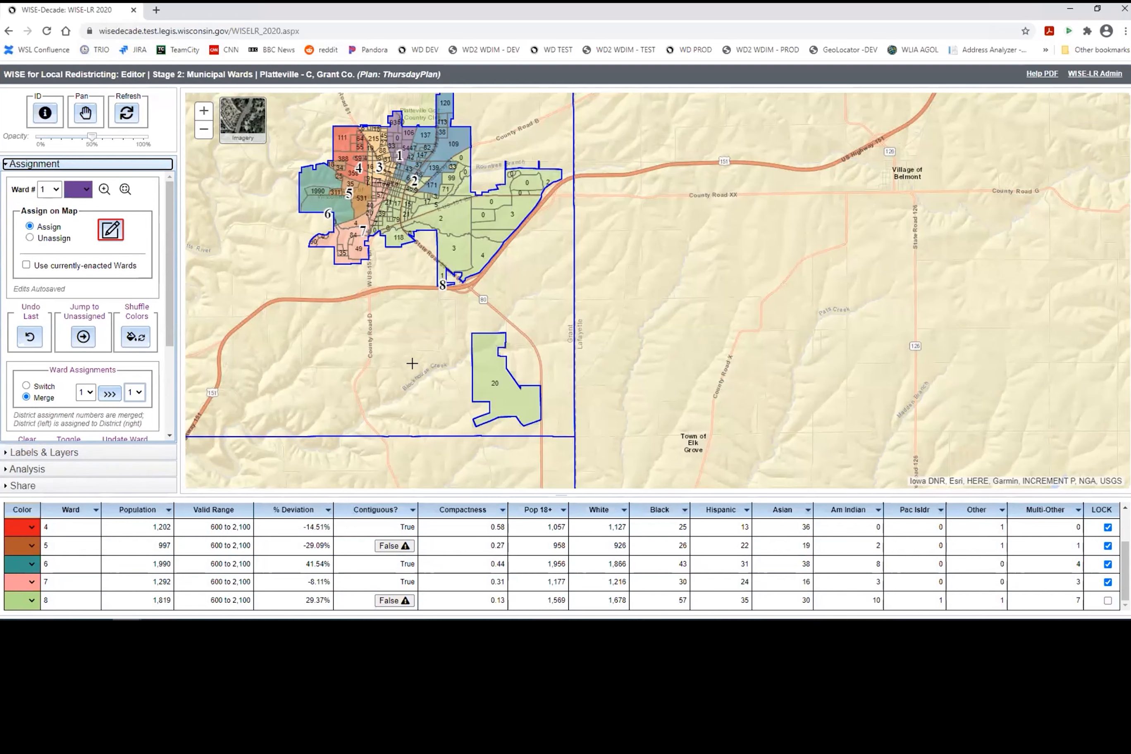
{"action": "left_click", "coordinate": [70, 452]}
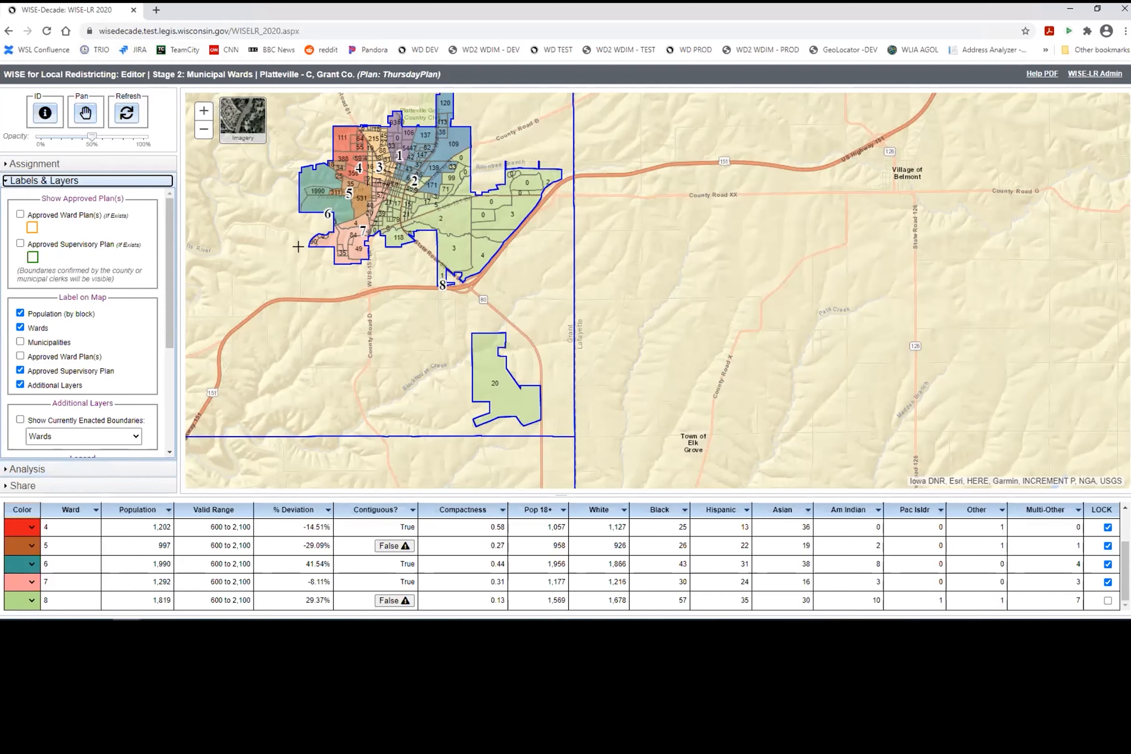
{"action": "left_click", "coordinate": [21, 243]}
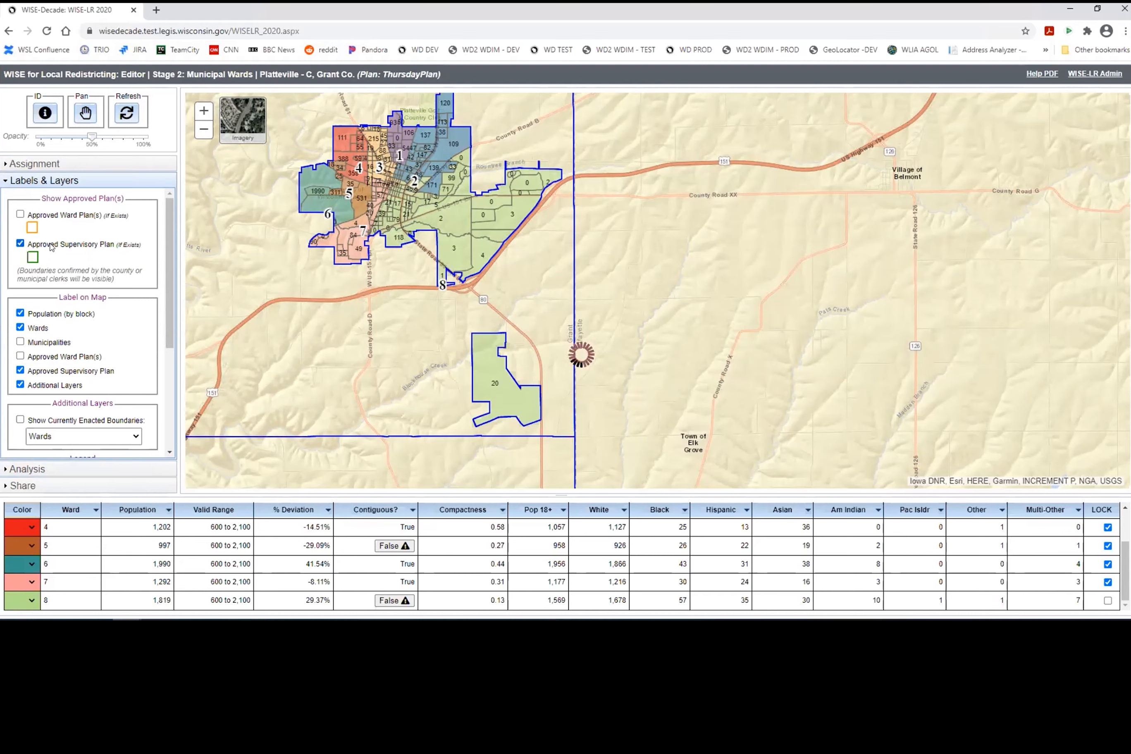
{"action": "scroll", "coordinate": [170, 247], "scroll_direction": "down", "scroll_amount": 1}
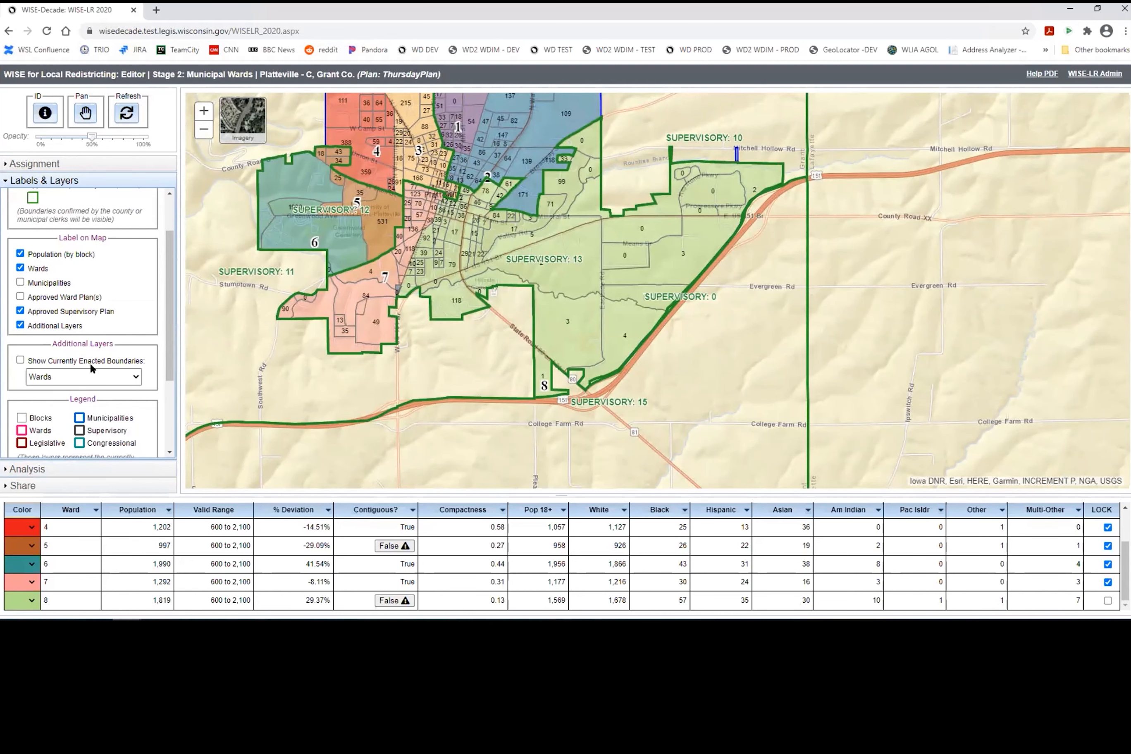
{"action": "left_click", "coordinate": [90, 374]}
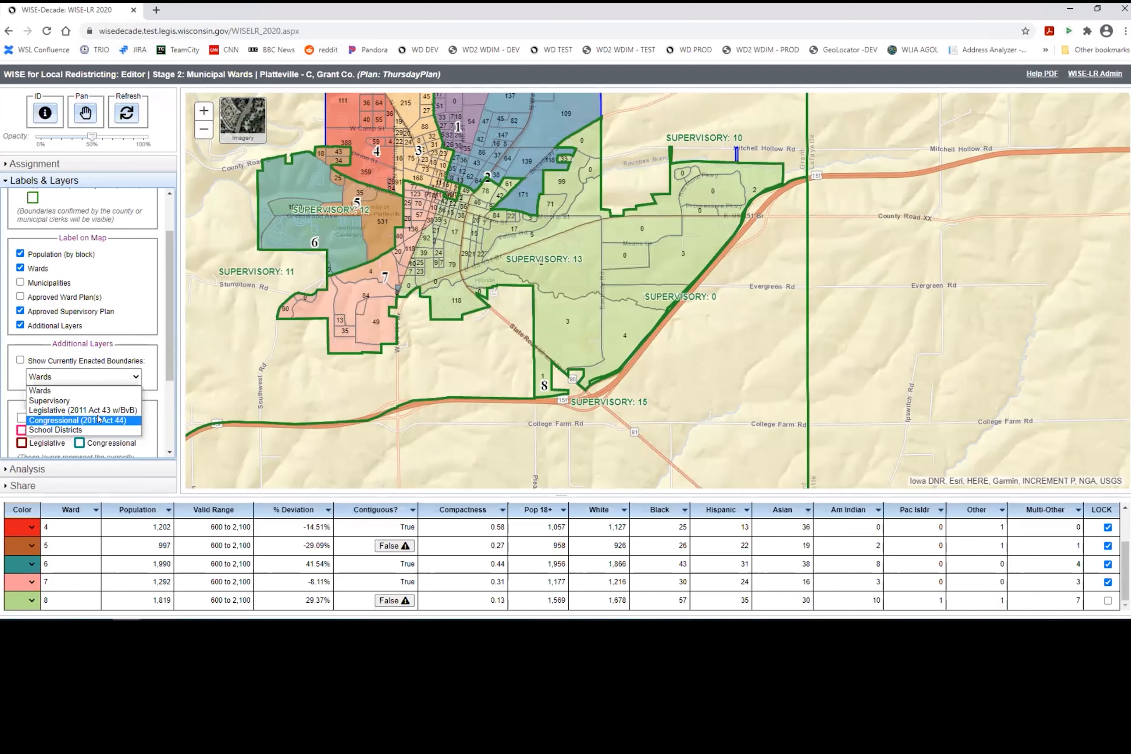
Step: Overlay the currently enacted School Districts boundaries on the map with the supervisory districts
{"action": "left_click", "coordinate": [68, 429]}
{"action": "left_click", "coordinate": [19, 360]}
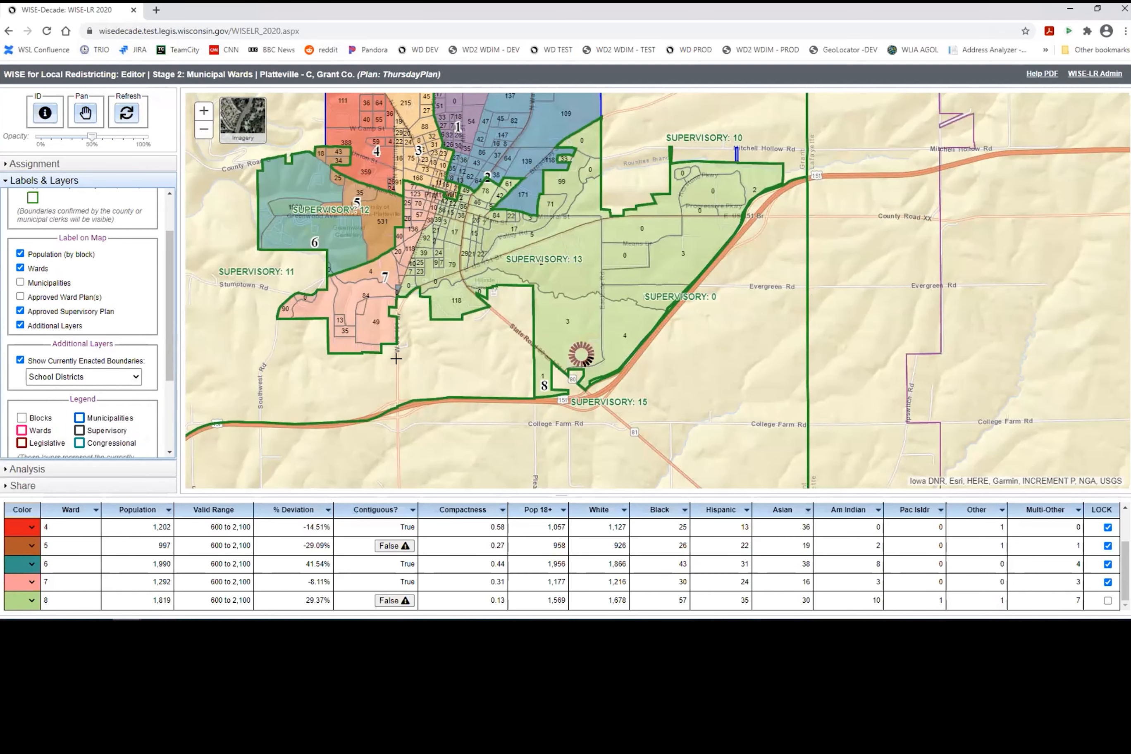
{"action": "scroll", "coordinate": [395, 358], "scroll_direction": "down", "scroll_amount": 3}
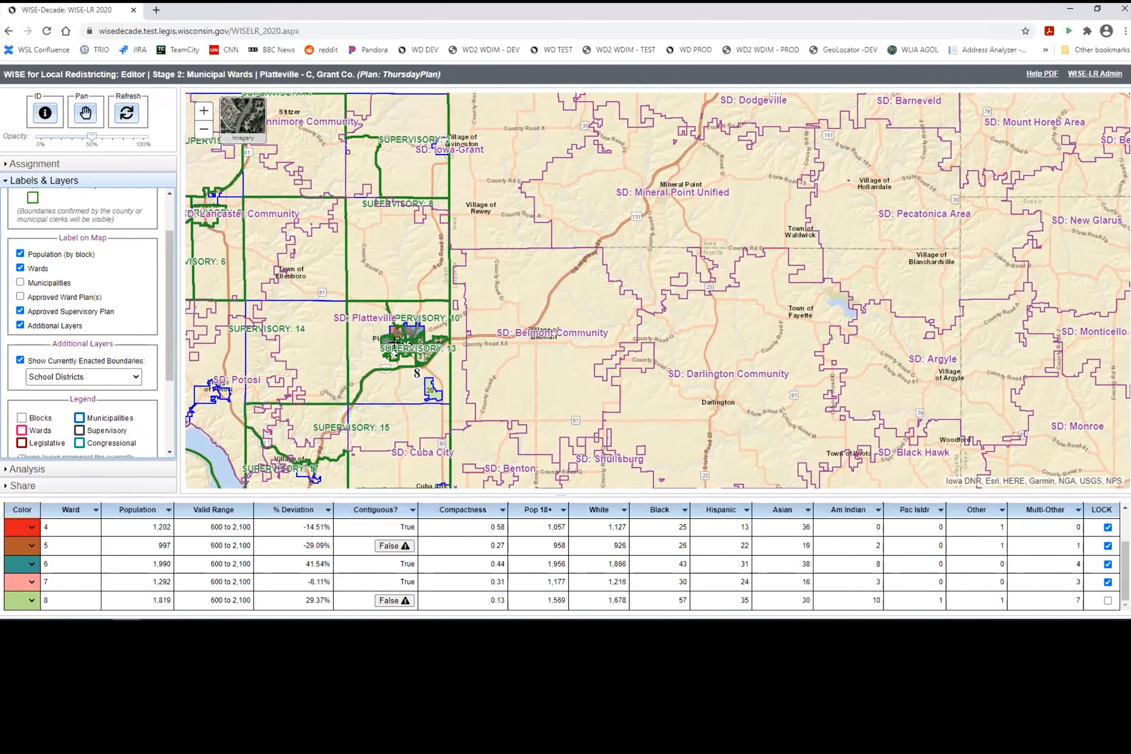
{"action": "scroll", "coordinate": [392, 341], "scroll_direction": "up", "scroll_amount": 4}
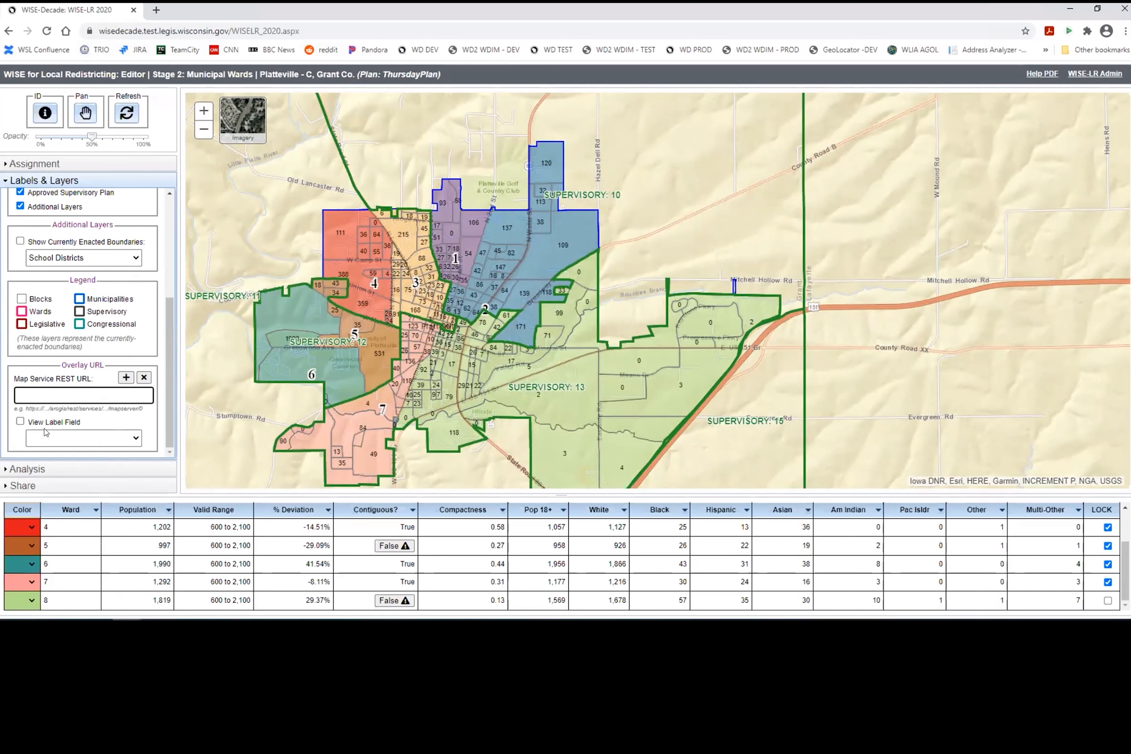
Step: Compare against the approved supervisory plan and zoom to each conflict: Ward 3 (10, 11), Ward 8 (10, 13, 15)
{"action": "left_click", "coordinate": [74, 467]}
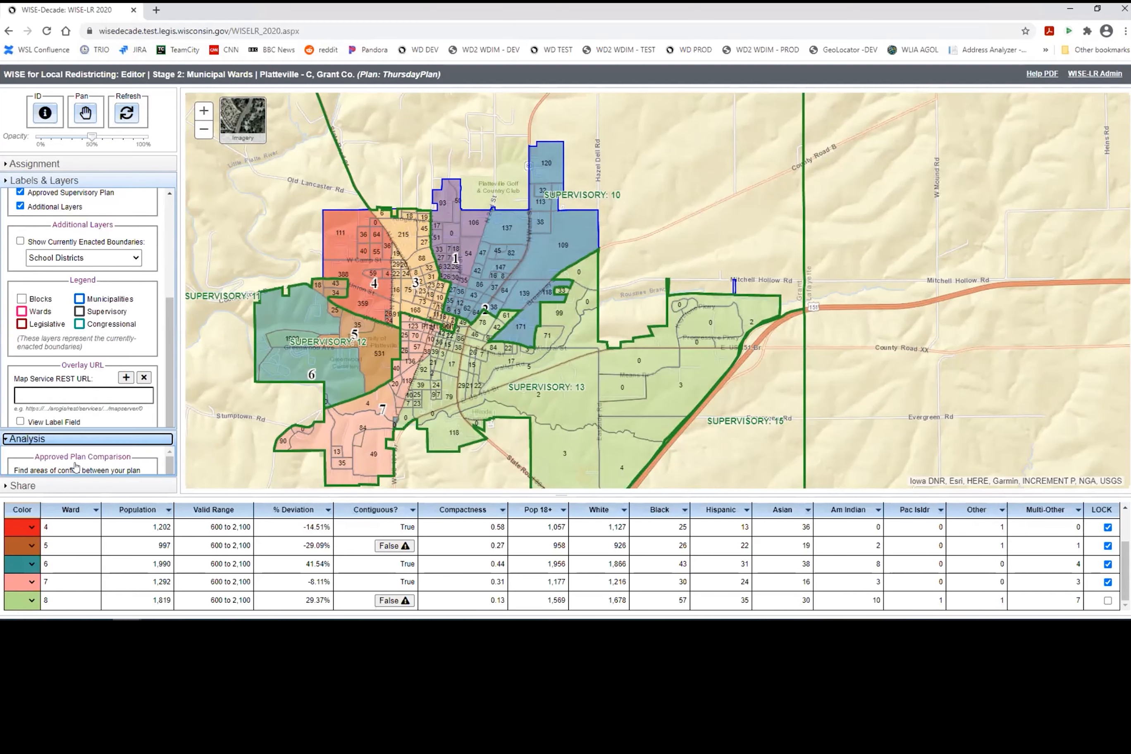
{"action": "left_click", "coordinate": [80, 272]}
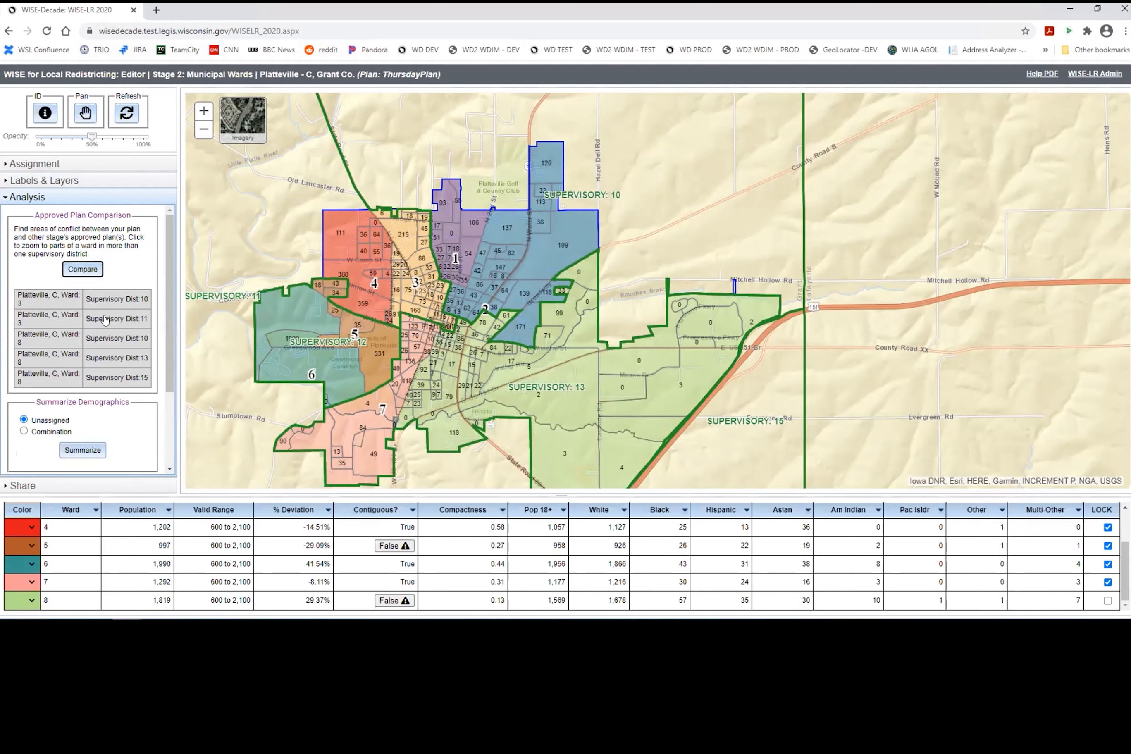
{"action": "left_click", "coordinate": [30, 297]}
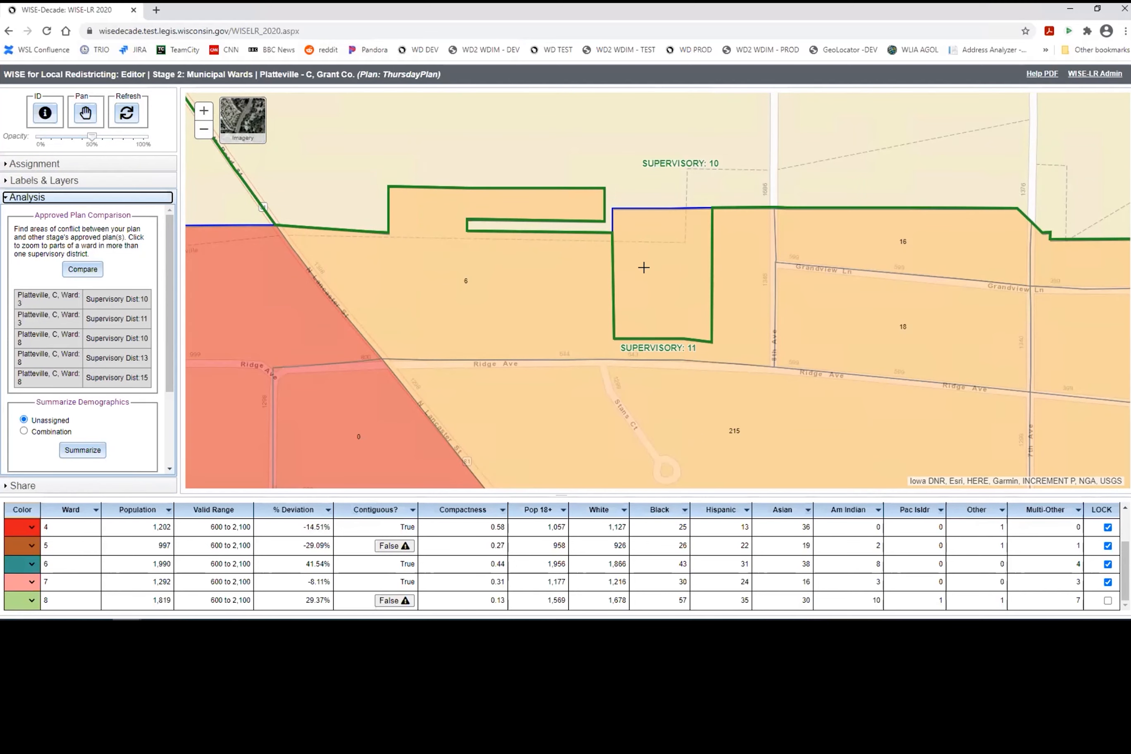
{"action": "left_click", "coordinate": [39, 320]}
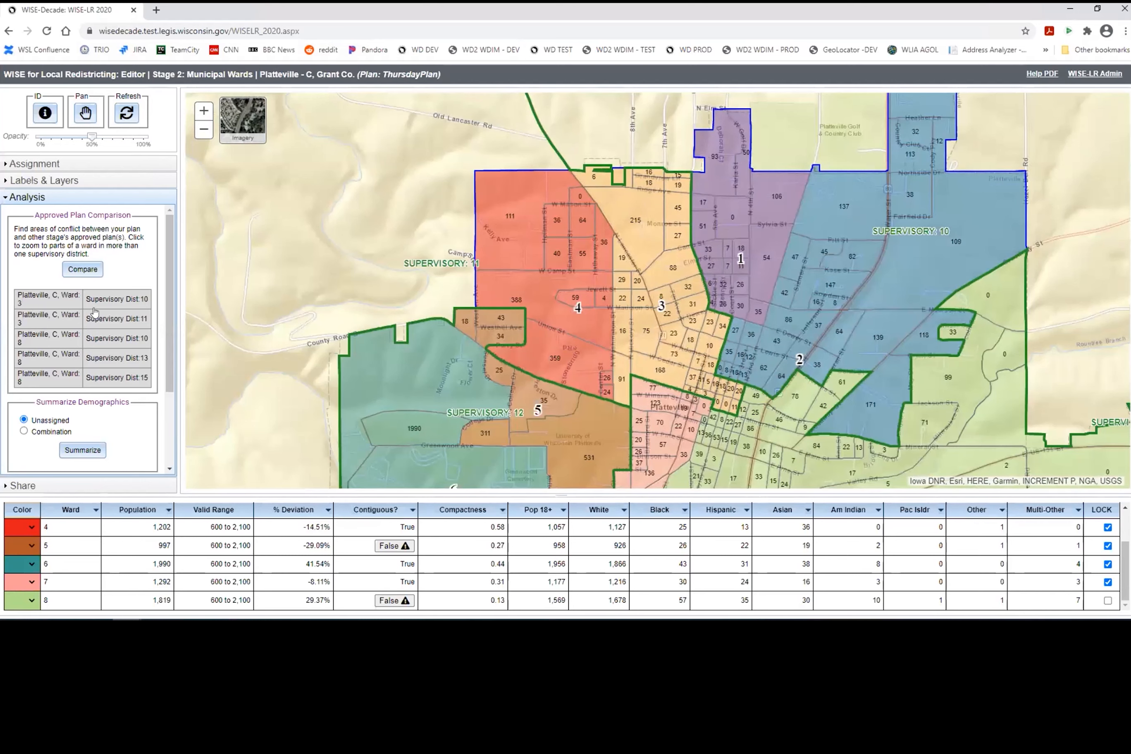
{"action": "left_click", "coordinate": [40, 340]}
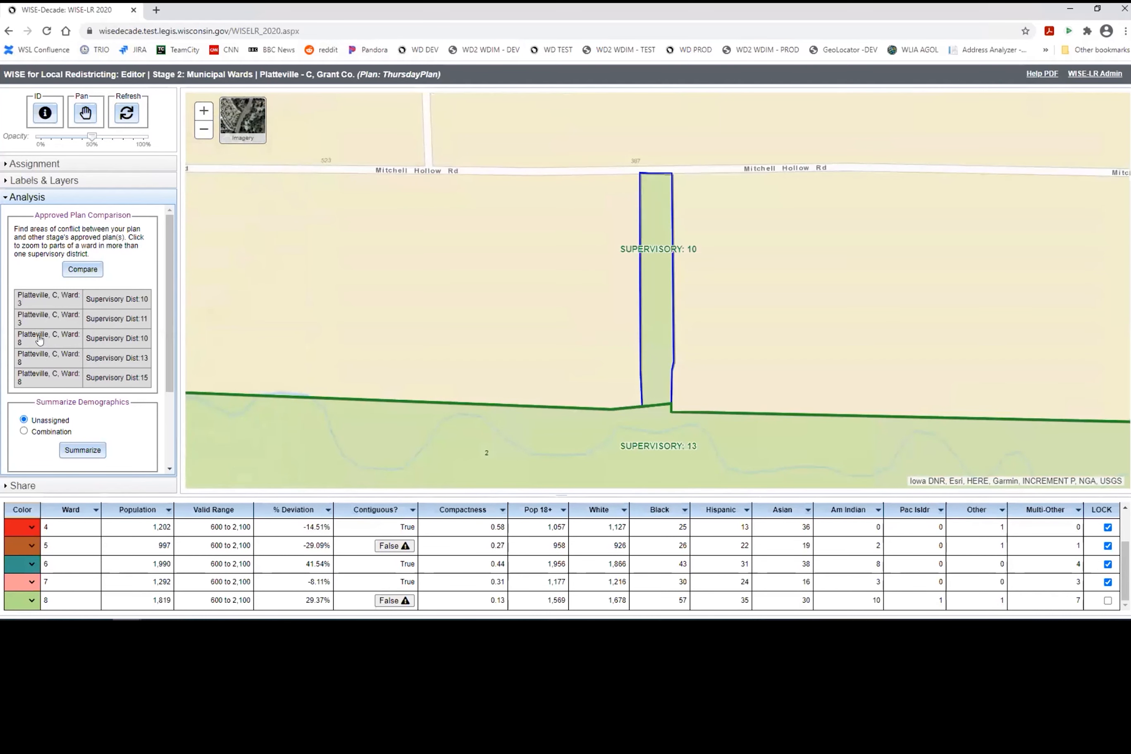
{"action": "left_click", "coordinate": [49, 360]}
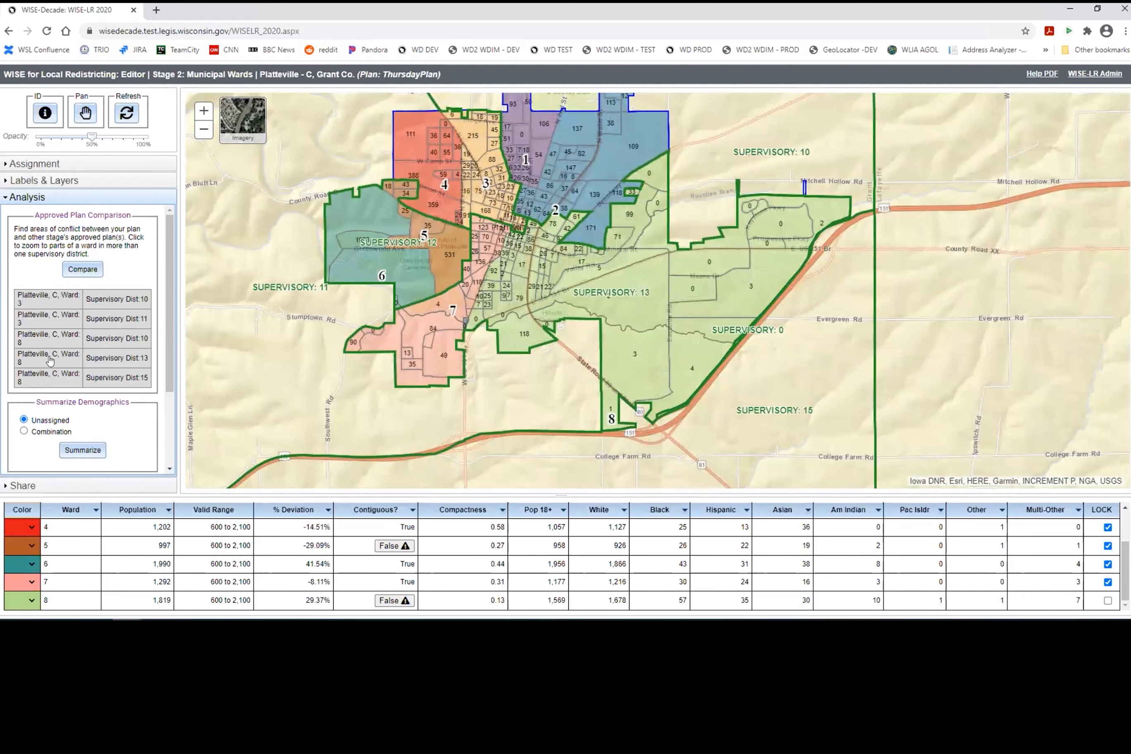
{"action": "left_click", "coordinate": [59, 385]}
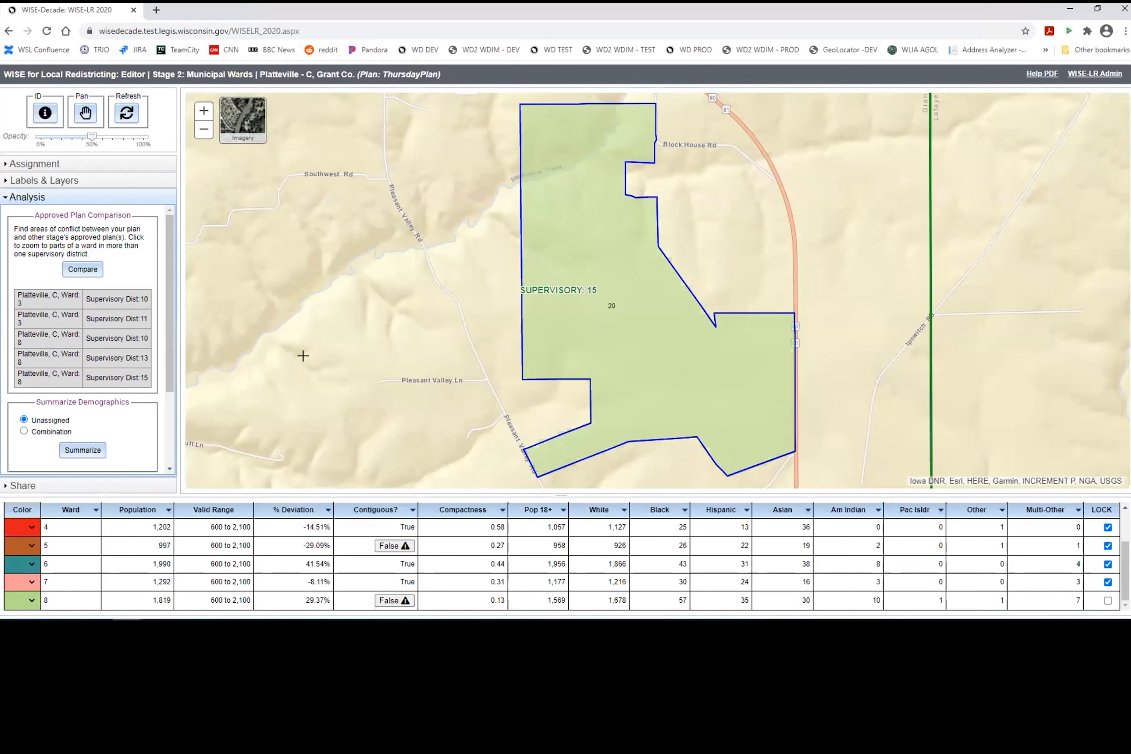
{"action": "scroll", "coordinate": [149, 372], "scroll_direction": "down", "scroll_amount": 3}
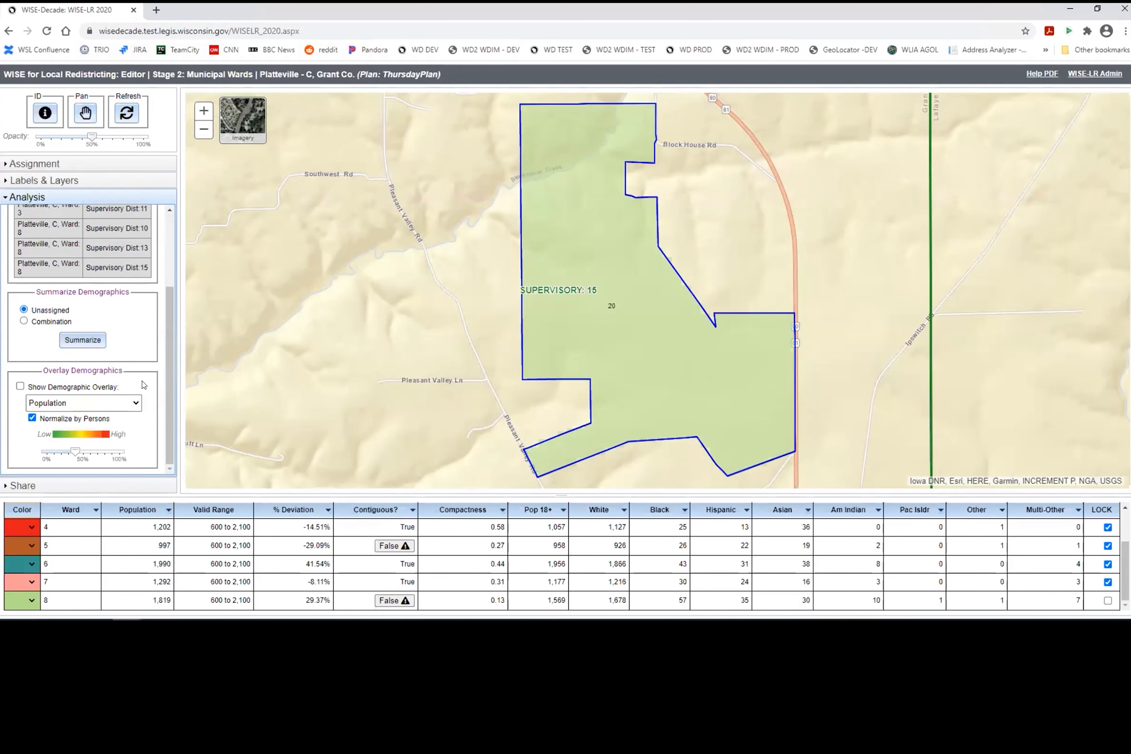
Step: Summarize unassigned blocks (none), then summarize wards 7,8 combined (3111 persons)
{"action": "left_click", "coordinate": [74, 338]}
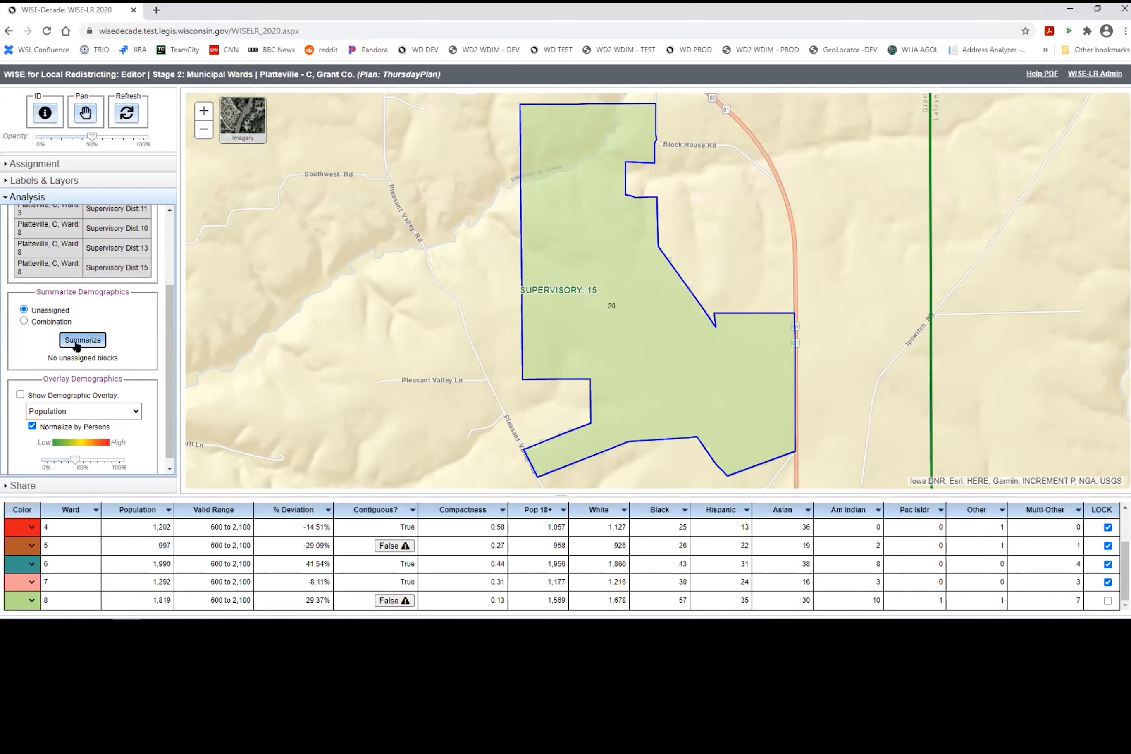
{"action": "left_click", "coordinate": [51, 322]}
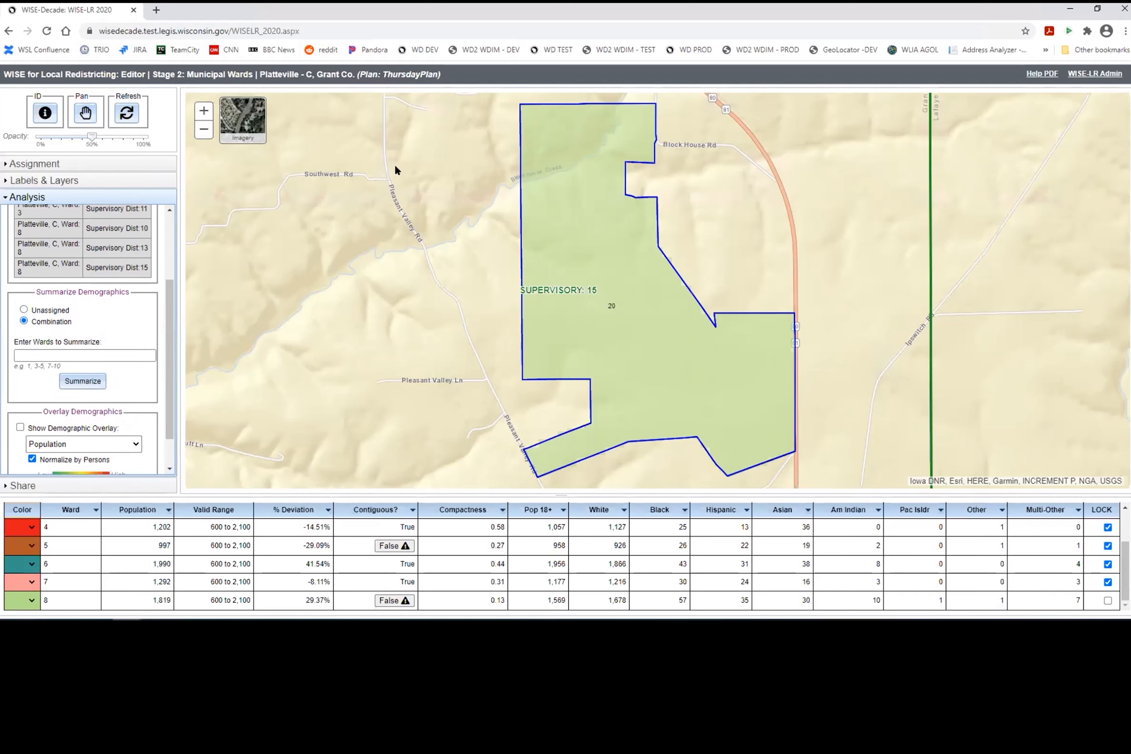
{"action": "left_click", "coordinate": [97, 168]}
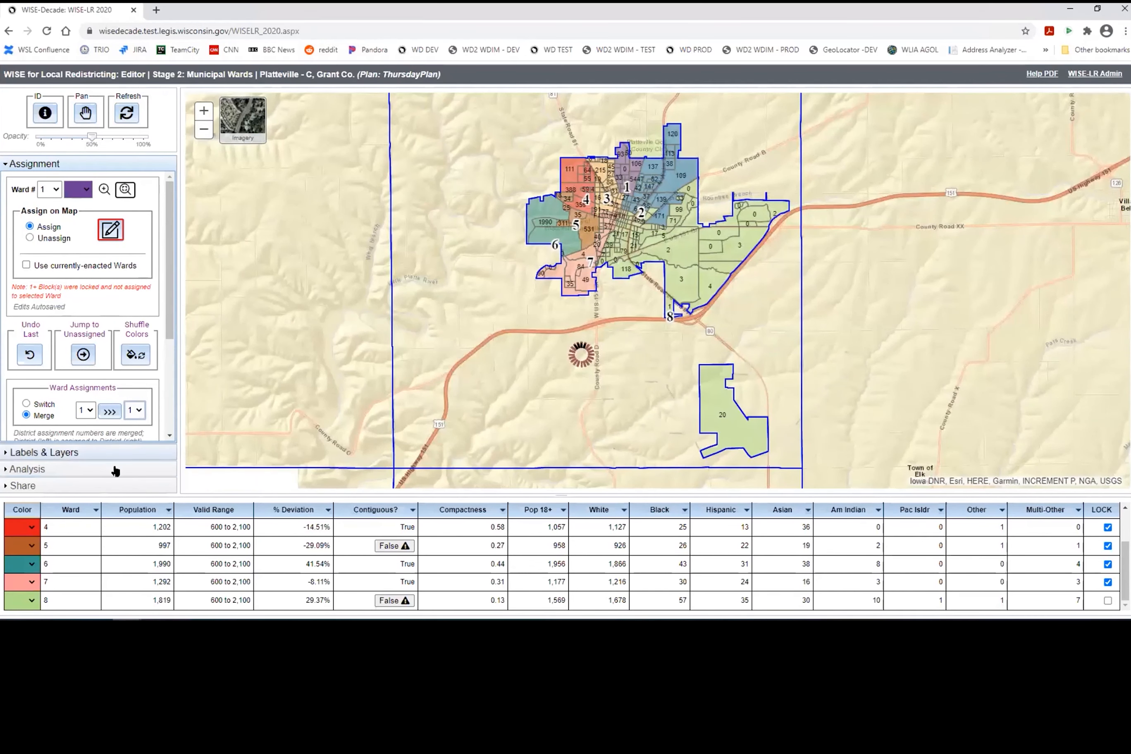
{"action": "left_click", "coordinate": [111, 468]}
{"action": "left_click", "coordinate": [71, 357]}
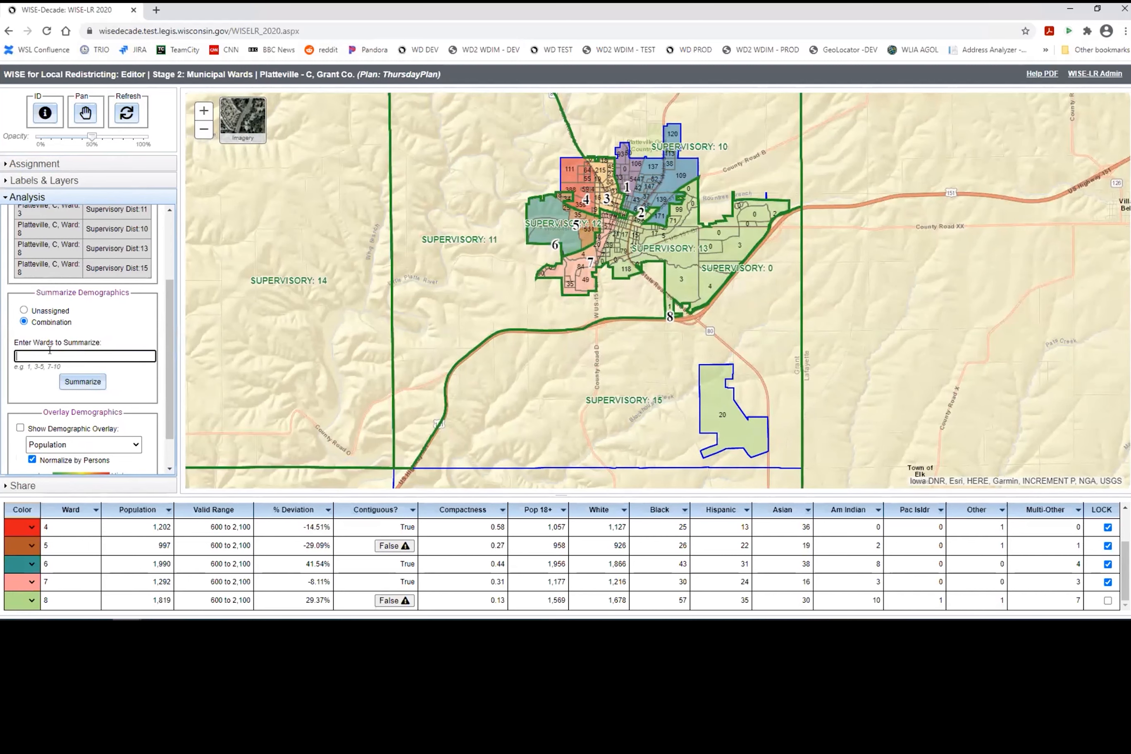
{"action": "left_click", "coordinate": [82, 382]}
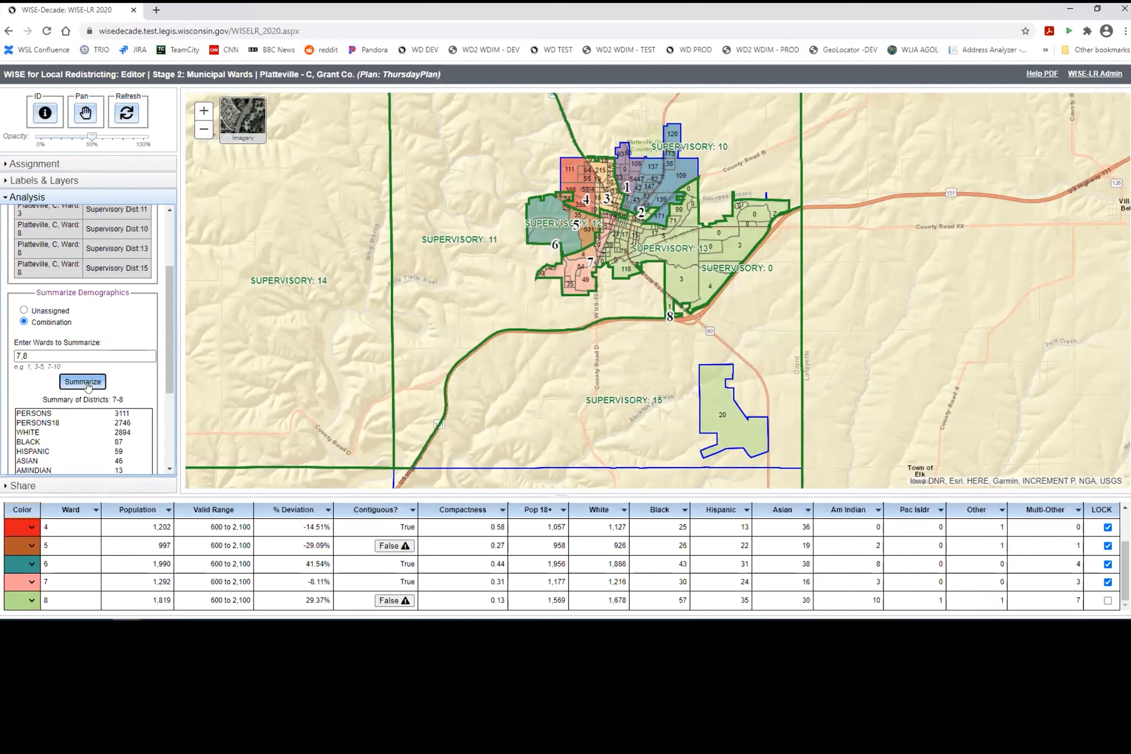
Step: Replace the ward combination with 1-3 and summarize it (3,948 persons)
{"action": "scroll", "coordinate": [125, 446], "scroll_direction": "down", "scroll_amount": 3}
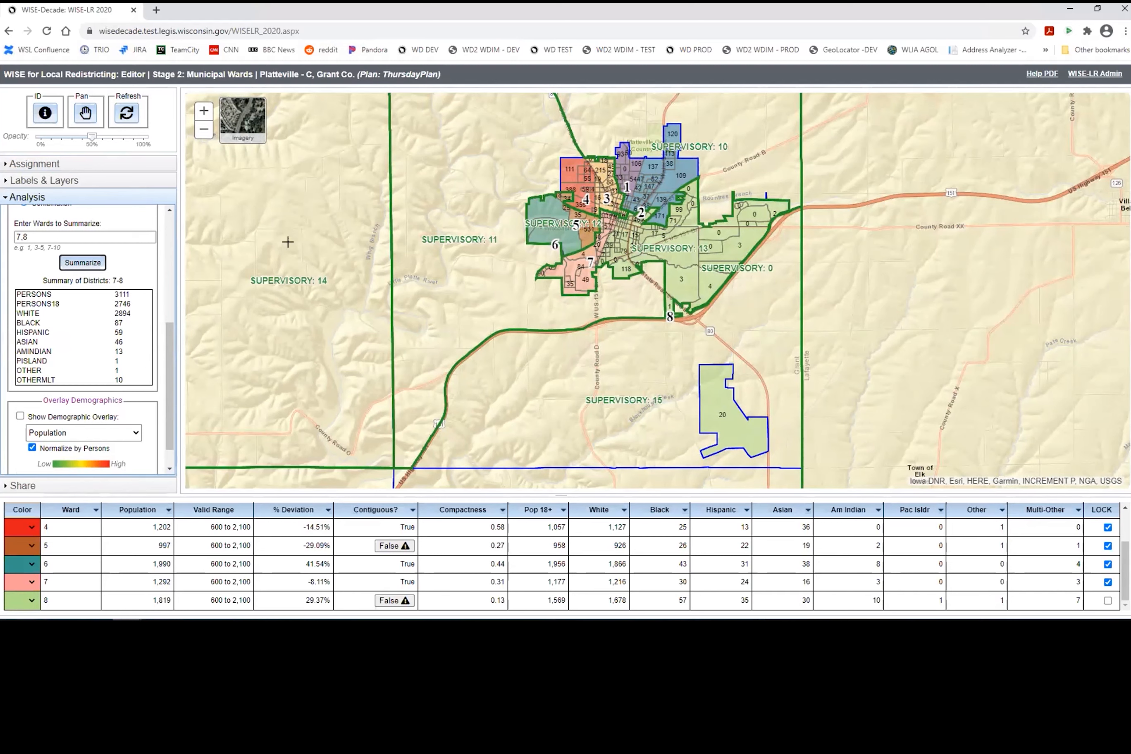
{"action": "triple_click", "coordinate": [41, 235]}
{"action": "key", "text": "BackSpace"}
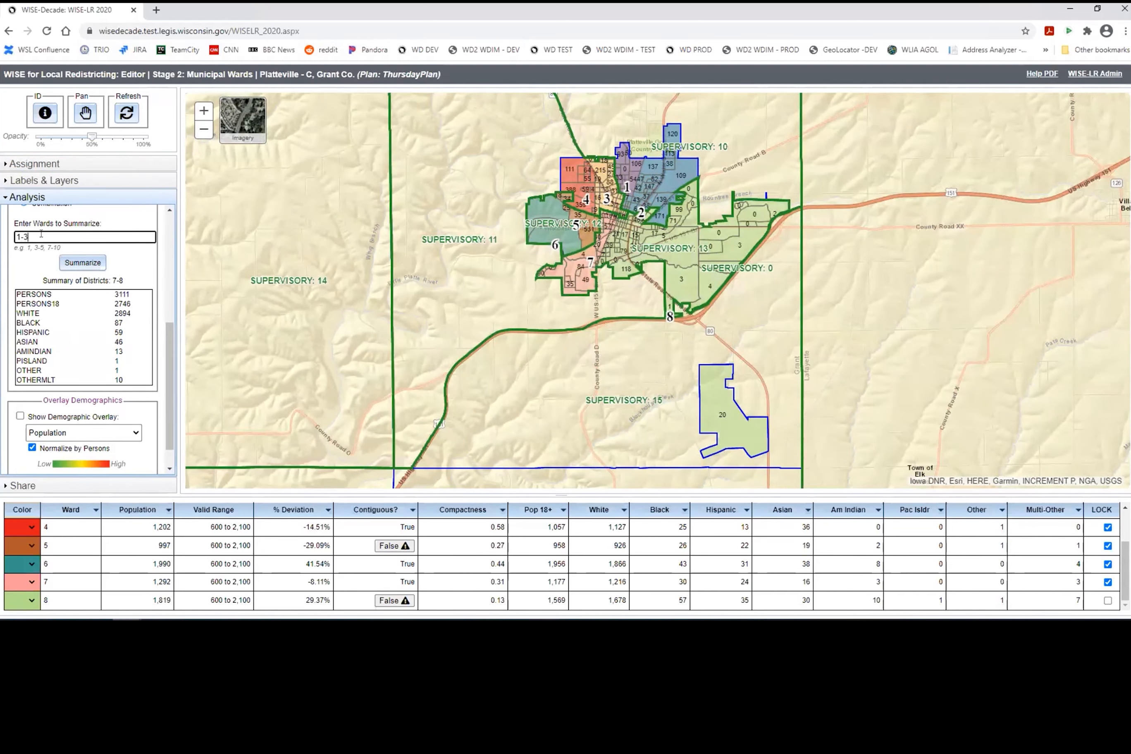
{"action": "left_click", "coordinate": [90, 268]}
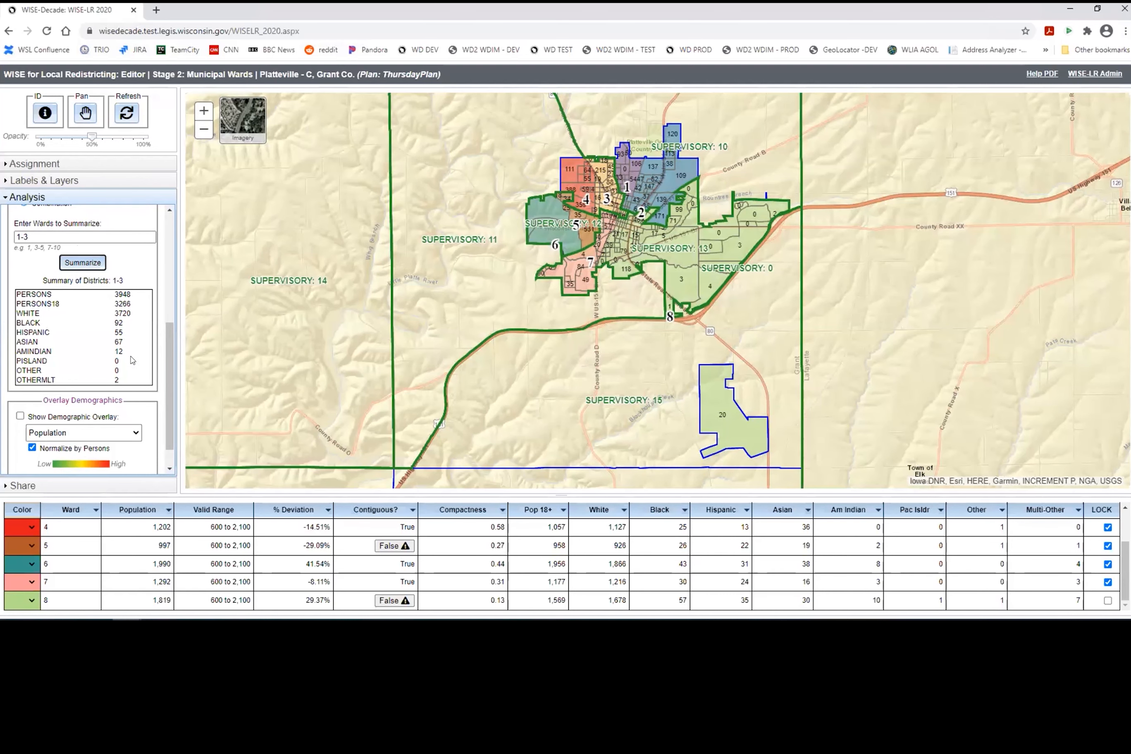
{"action": "scroll", "coordinate": [132, 360], "scroll_direction": "down", "scroll_amount": 1}
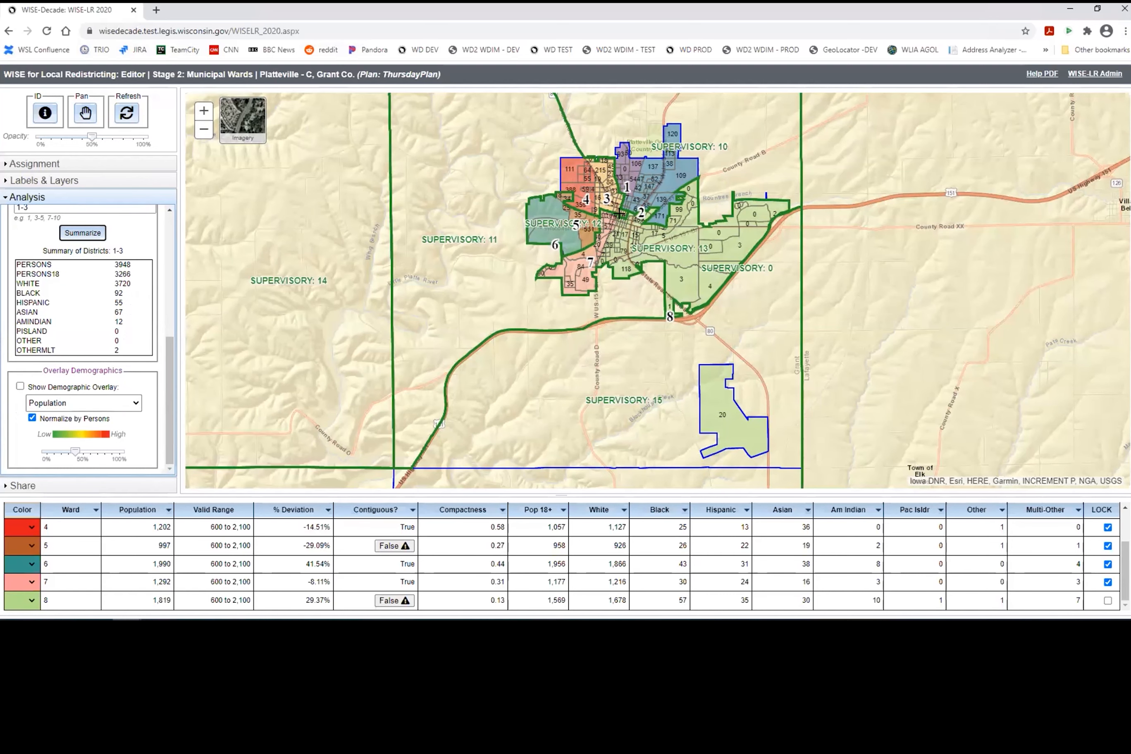
{"action": "scroll", "coordinate": [619, 213], "scroll_direction": "up", "scroll_amount": 4}
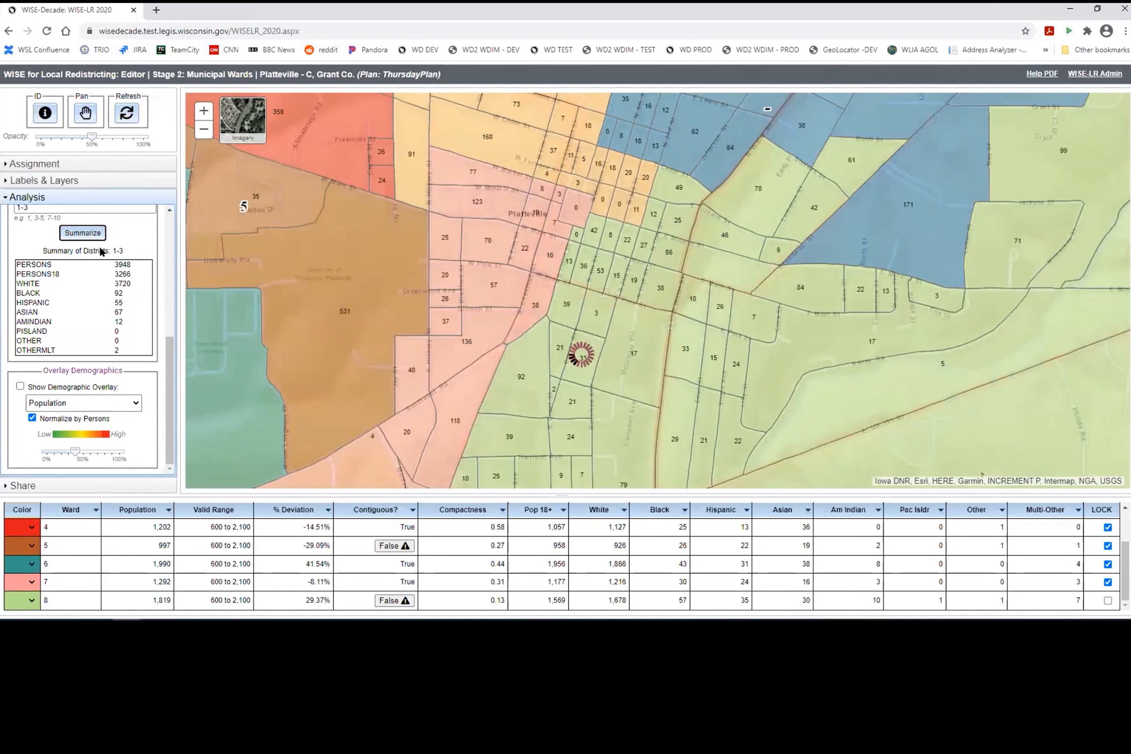
Step: Turn on the demographic overlay and preview Hispanic, Black, then White population
{"action": "left_click", "coordinate": [122, 403]}
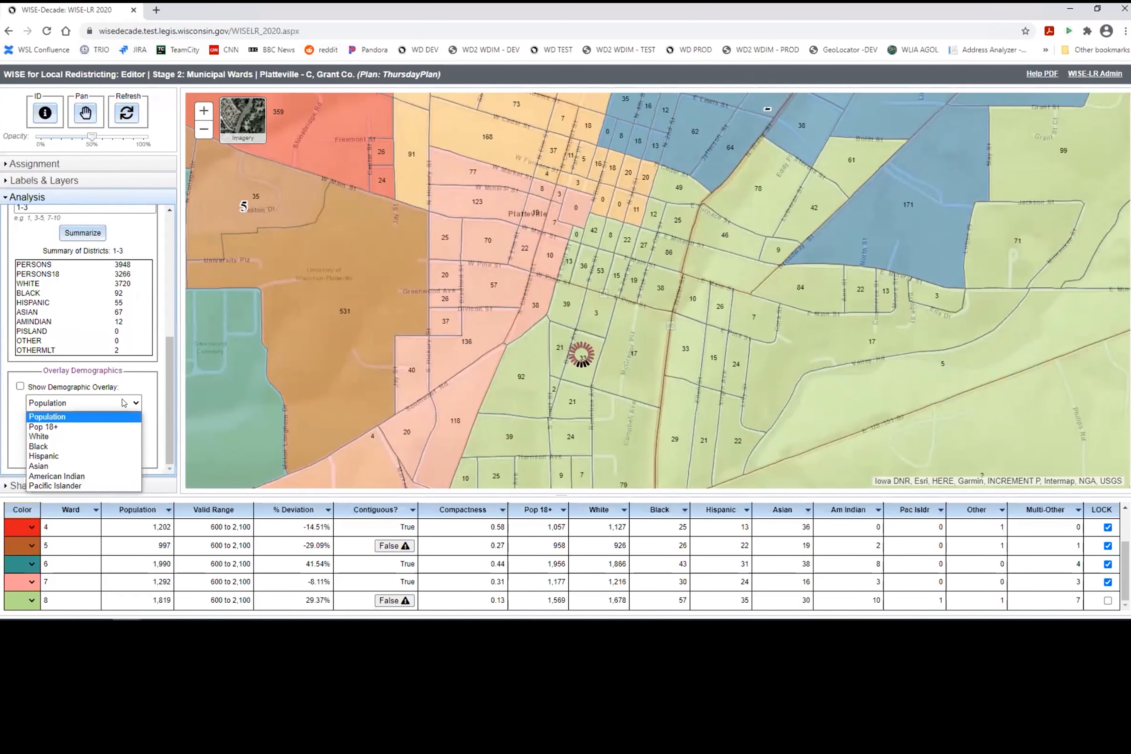
{"action": "left_click", "coordinate": [53, 455]}
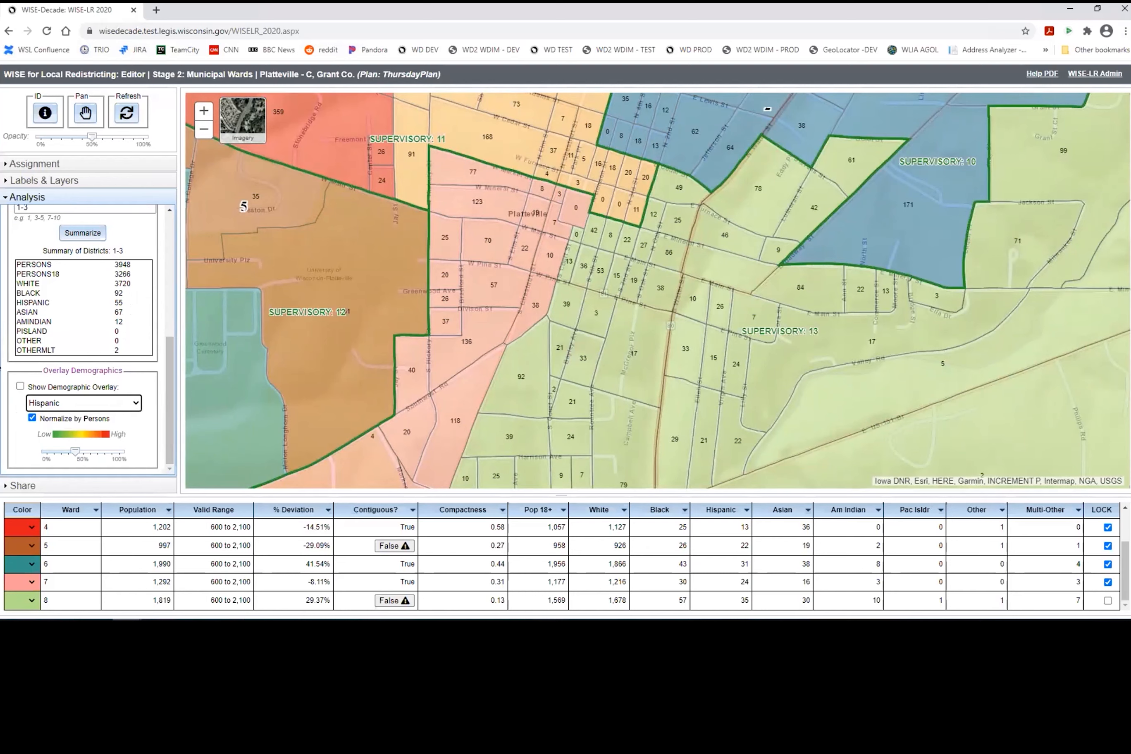
{"action": "left_click", "coordinate": [20, 387]}
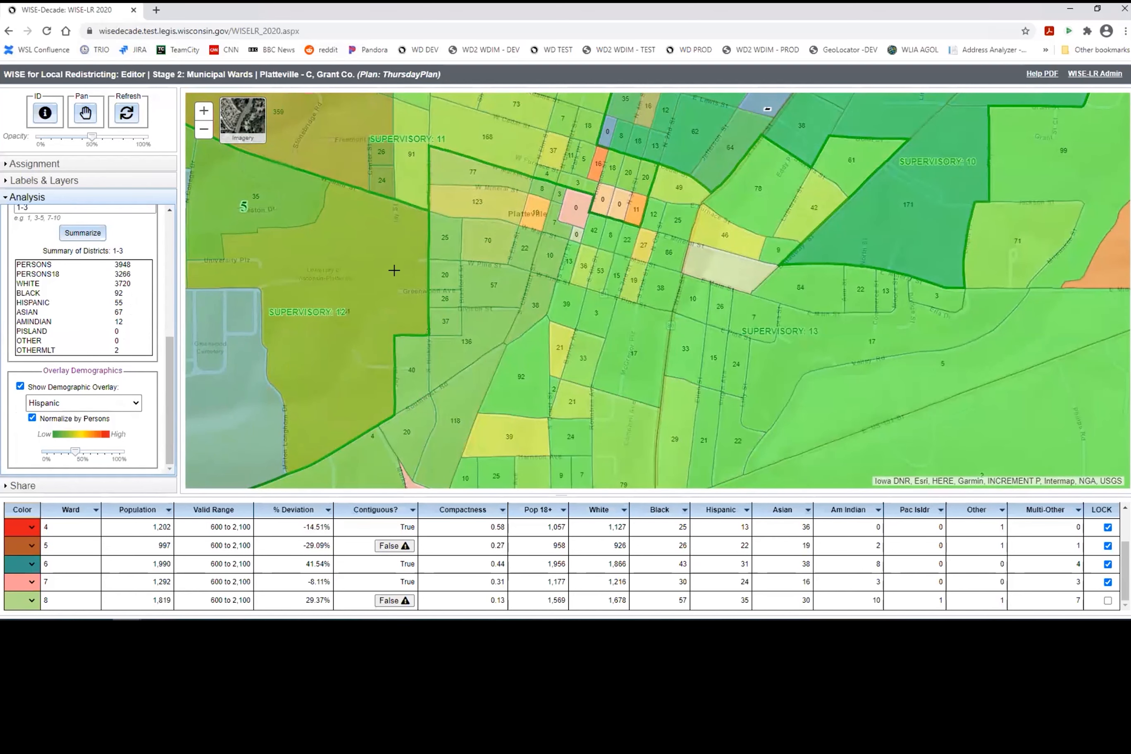
{"action": "scroll", "coordinate": [394, 270], "scroll_direction": "down", "scroll_amount": 1}
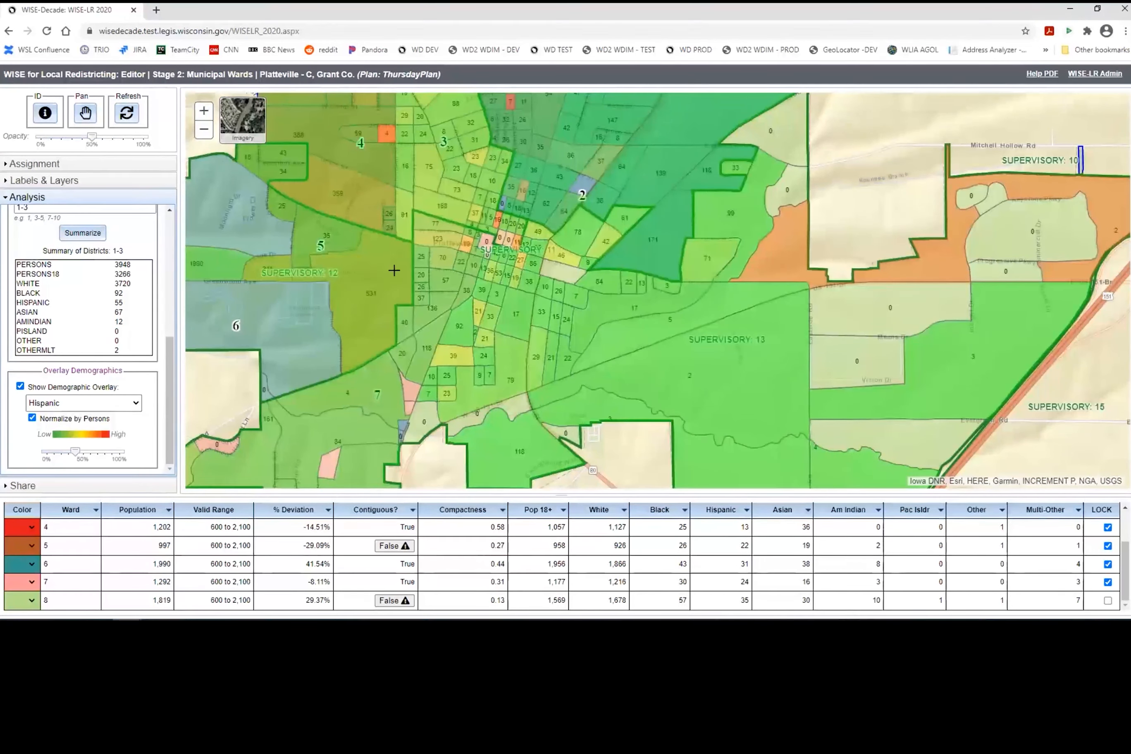
{"action": "left_click", "coordinate": [78, 404]}
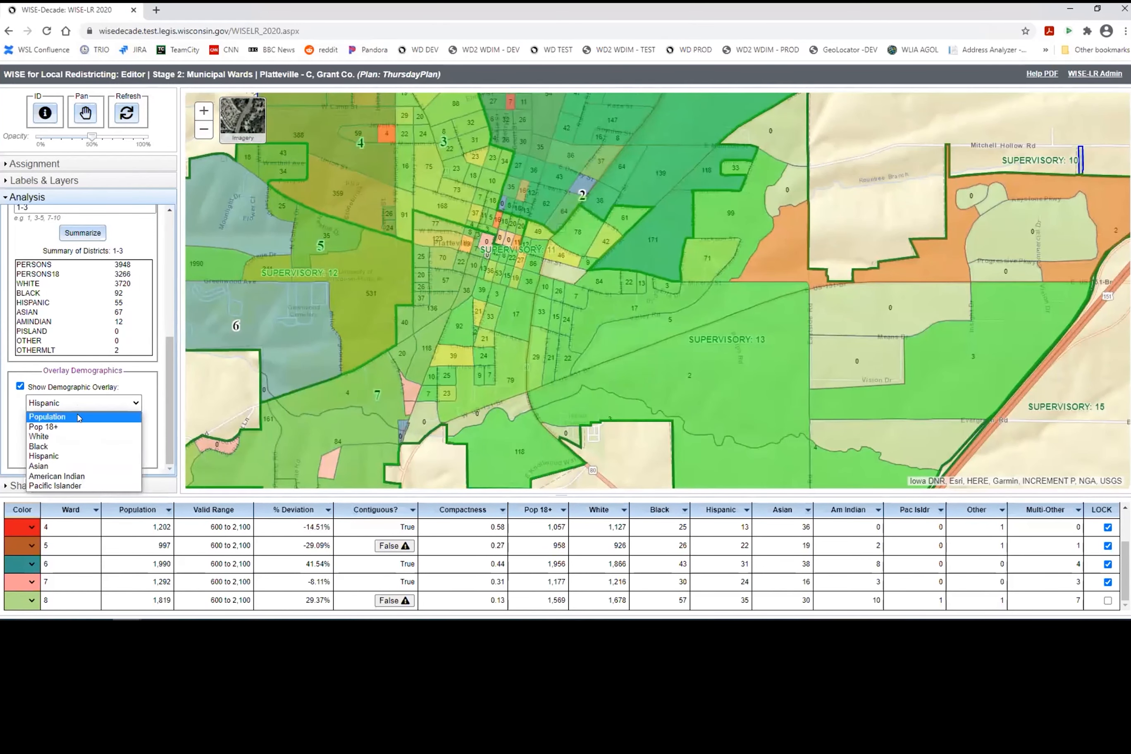
{"action": "left_click", "coordinate": [83, 446]}
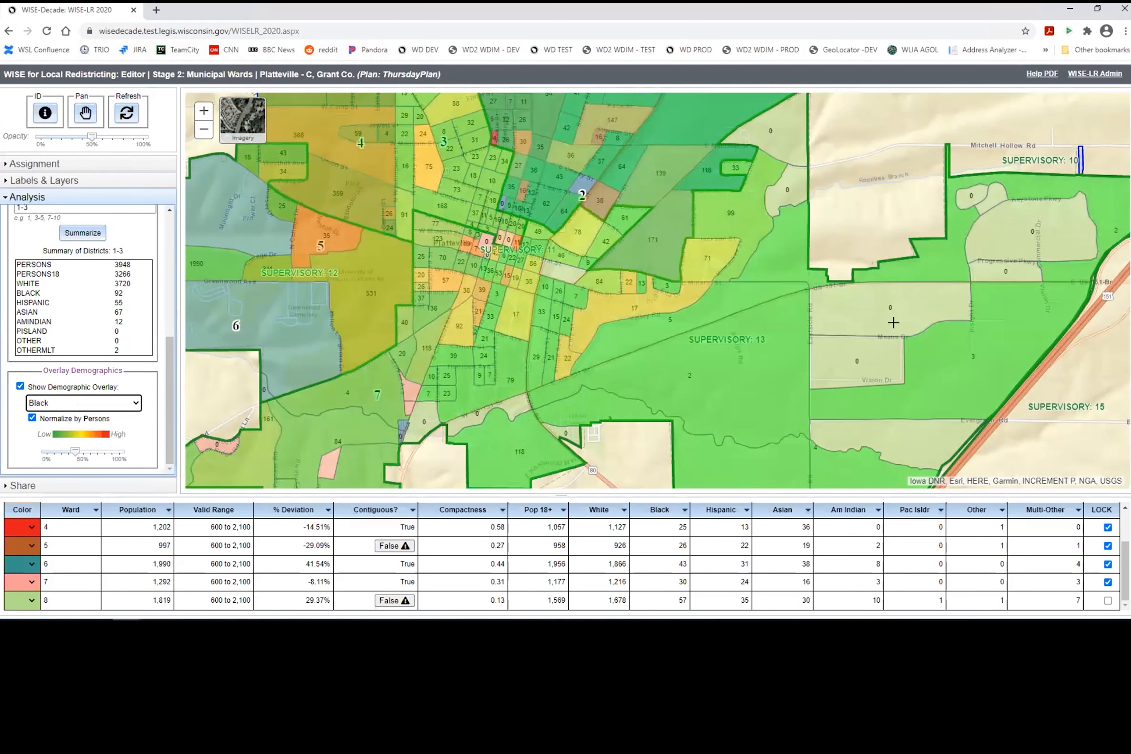
{"action": "left_click", "coordinate": [95, 399]}
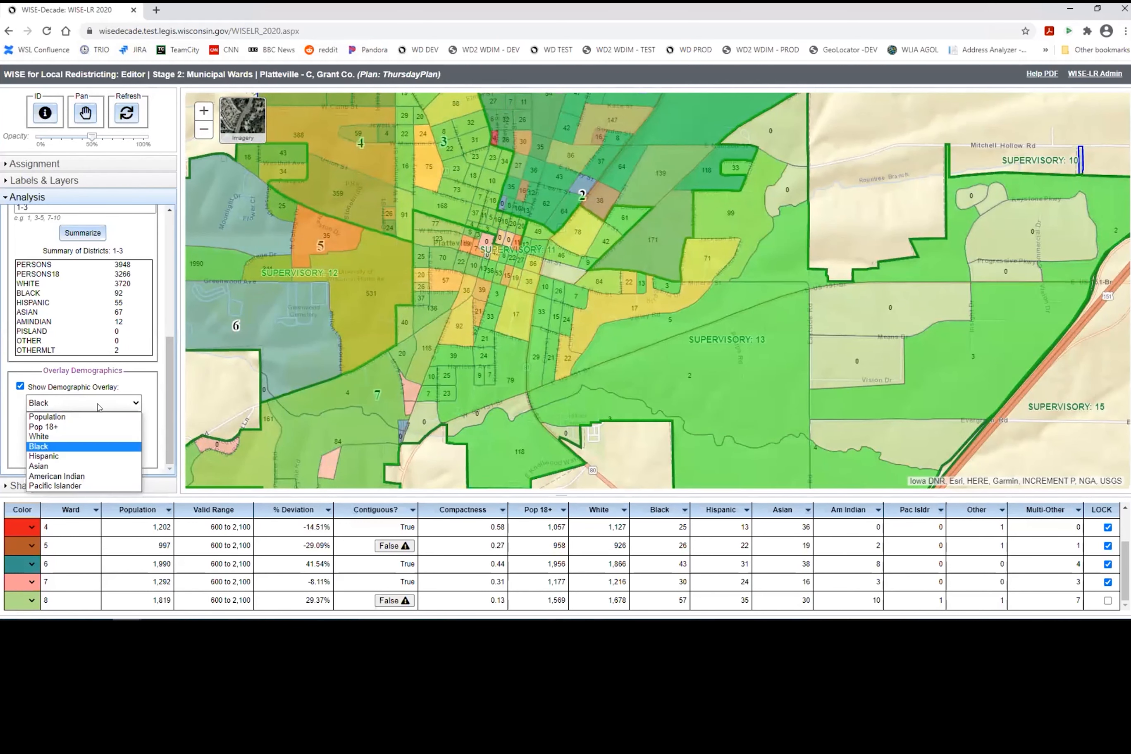
{"action": "left_click", "coordinate": [93, 436]}
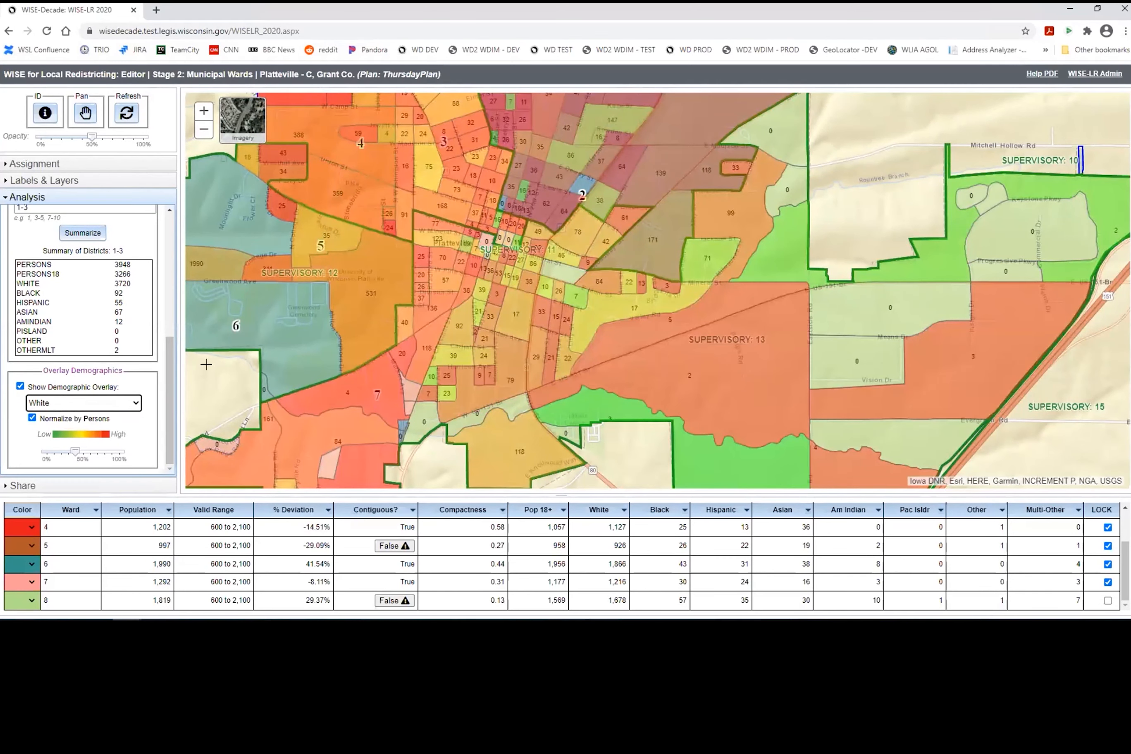
Step: Make the White overlay nearly opaque, return it to semi-transparent, then switch the overlay off
{"action": "left_click", "coordinate": [86, 406]}
{"action": "left_click", "coordinate": [93, 455]}
{"action": "left_click", "coordinate": [113, 455]}
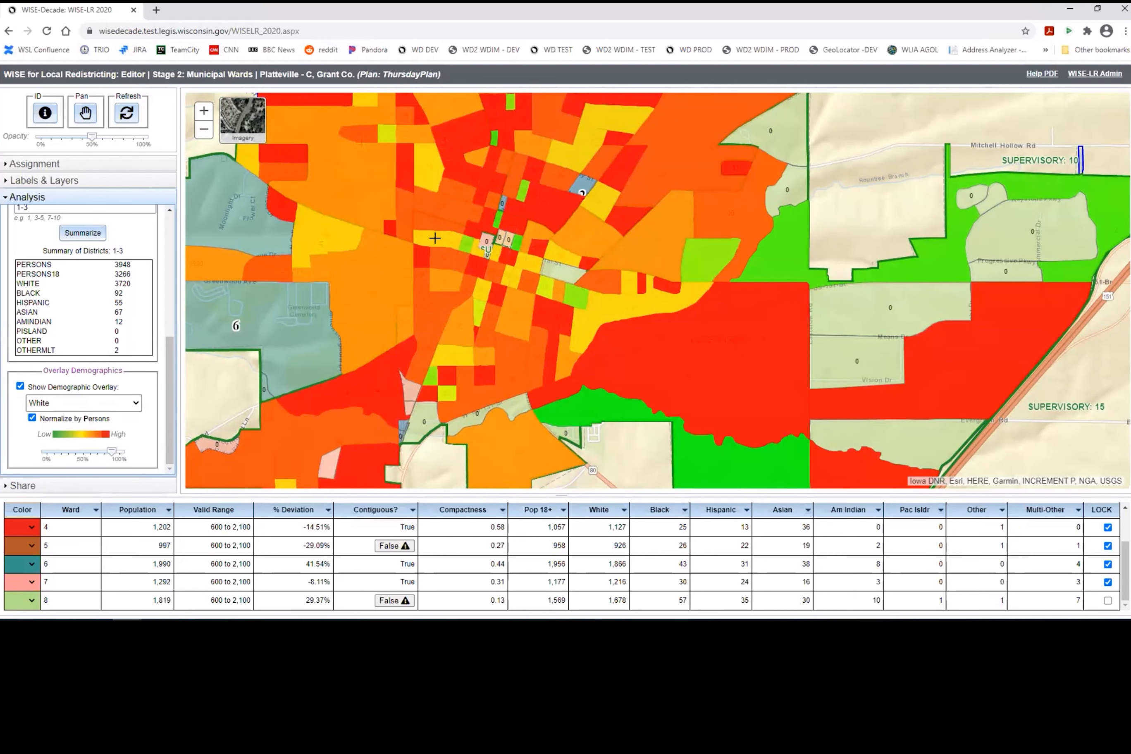
{"action": "scroll", "coordinate": [309, 331], "scroll_direction": "down", "scroll_amount": 2}
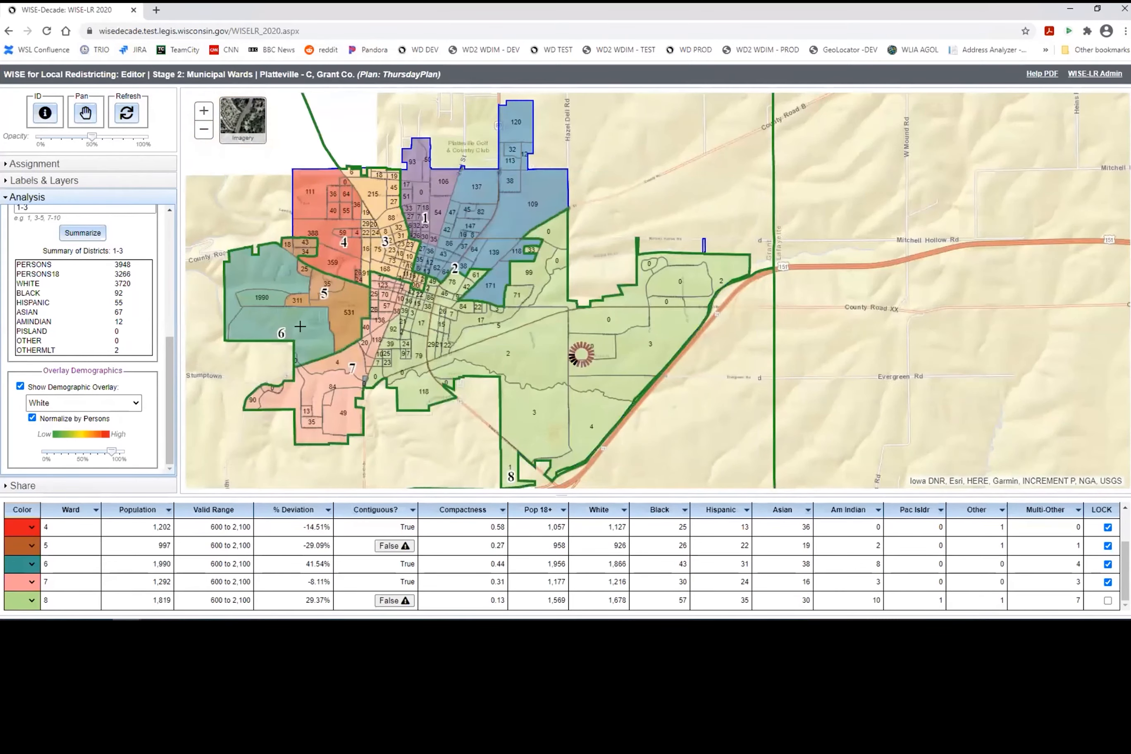
{"action": "scroll", "coordinate": [301, 326], "scroll_direction": "up", "scroll_amount": 2}
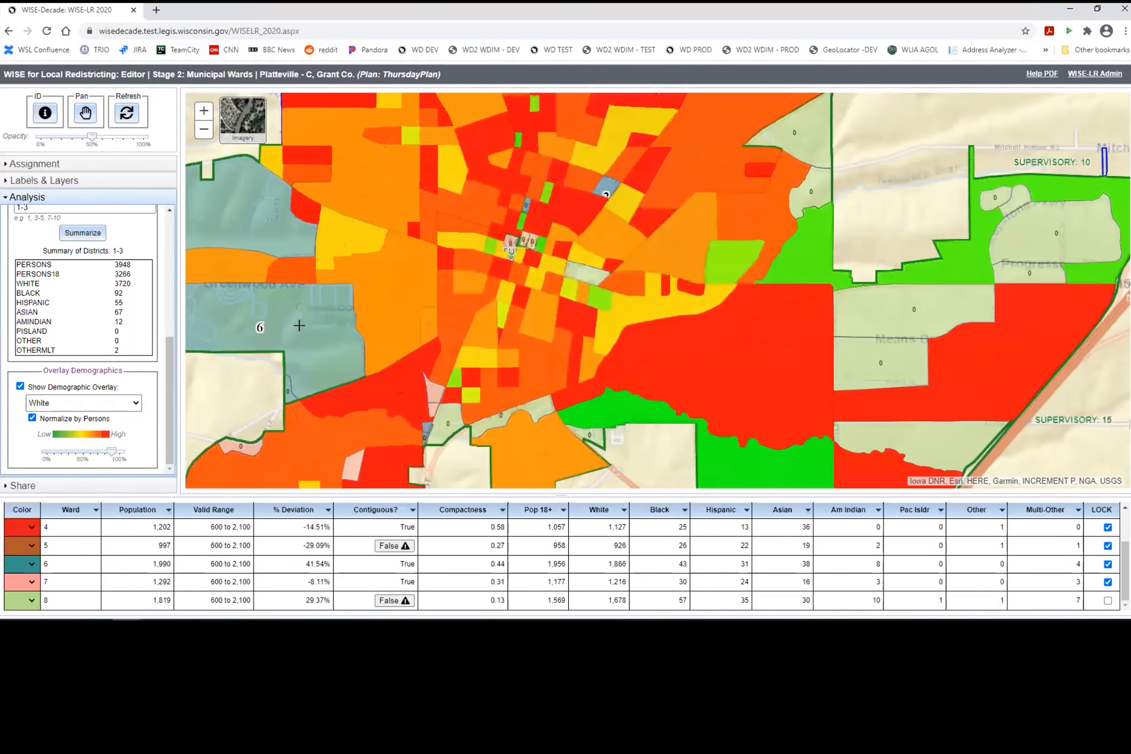
{"action": "scroll", "coordinate": [299, 326], "scroll_direction": "down", "scroll_amount": 2}
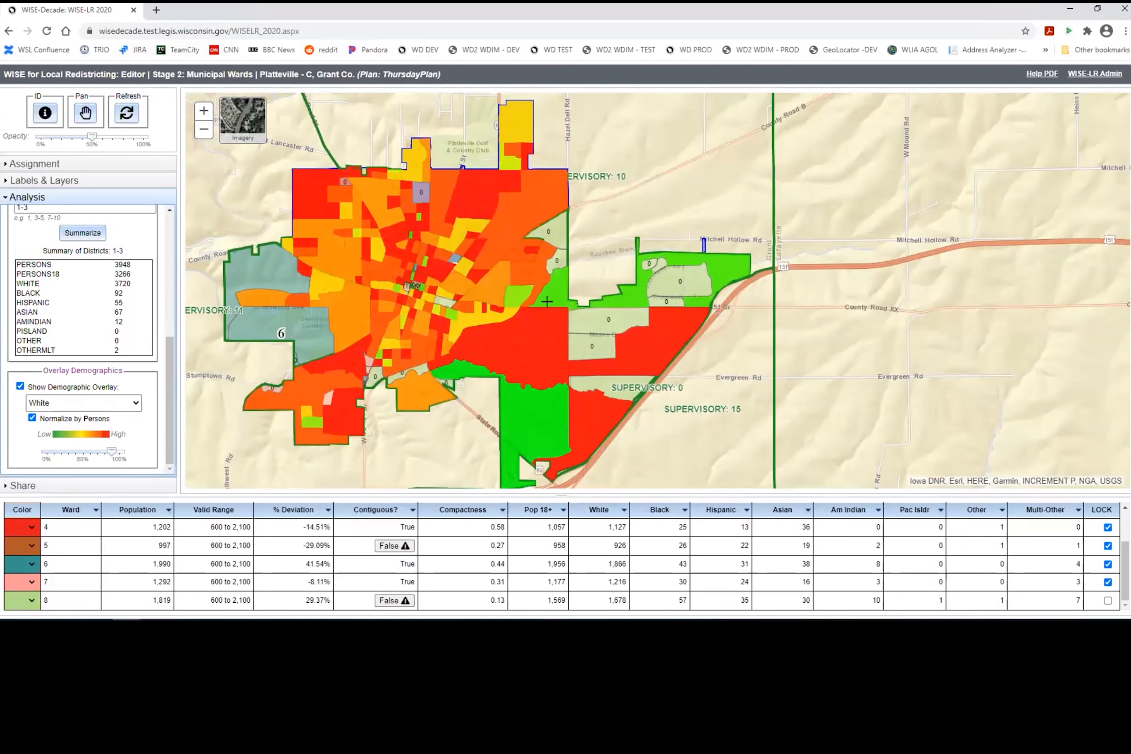
{"action": "left_click_drag", "start_coordinate": [49, 454], "coordinate": [75, 452]}
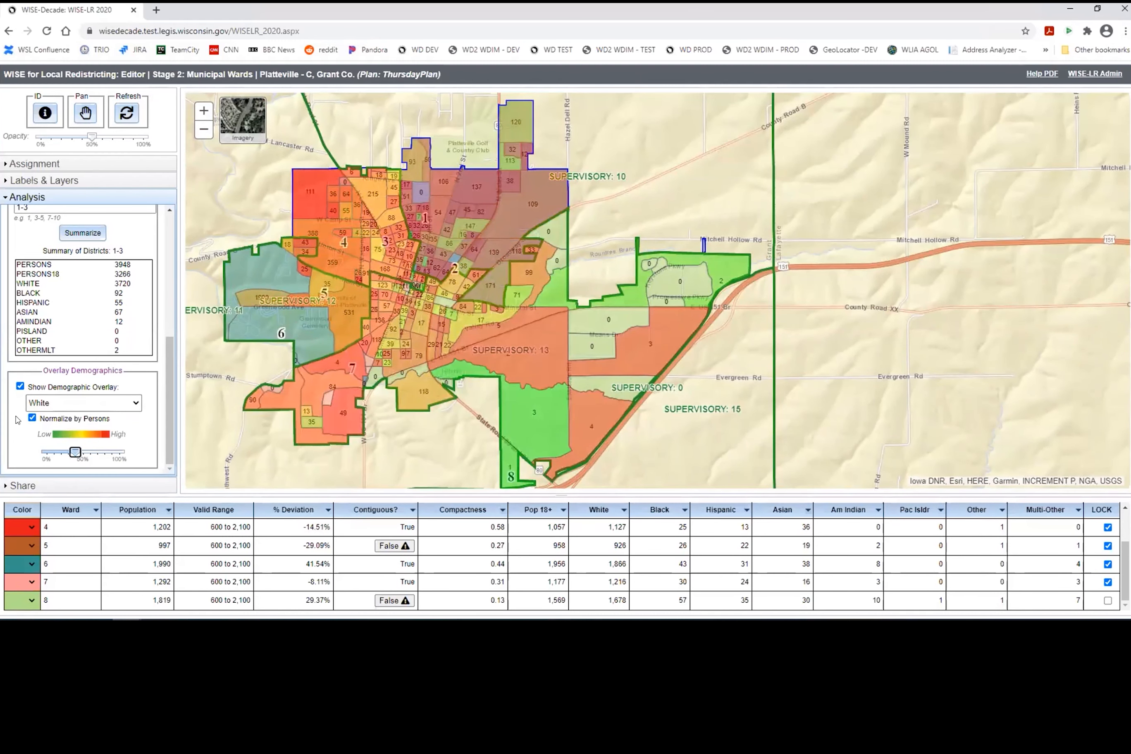
{"action": "left_click", "coordinate": [20, 387]}
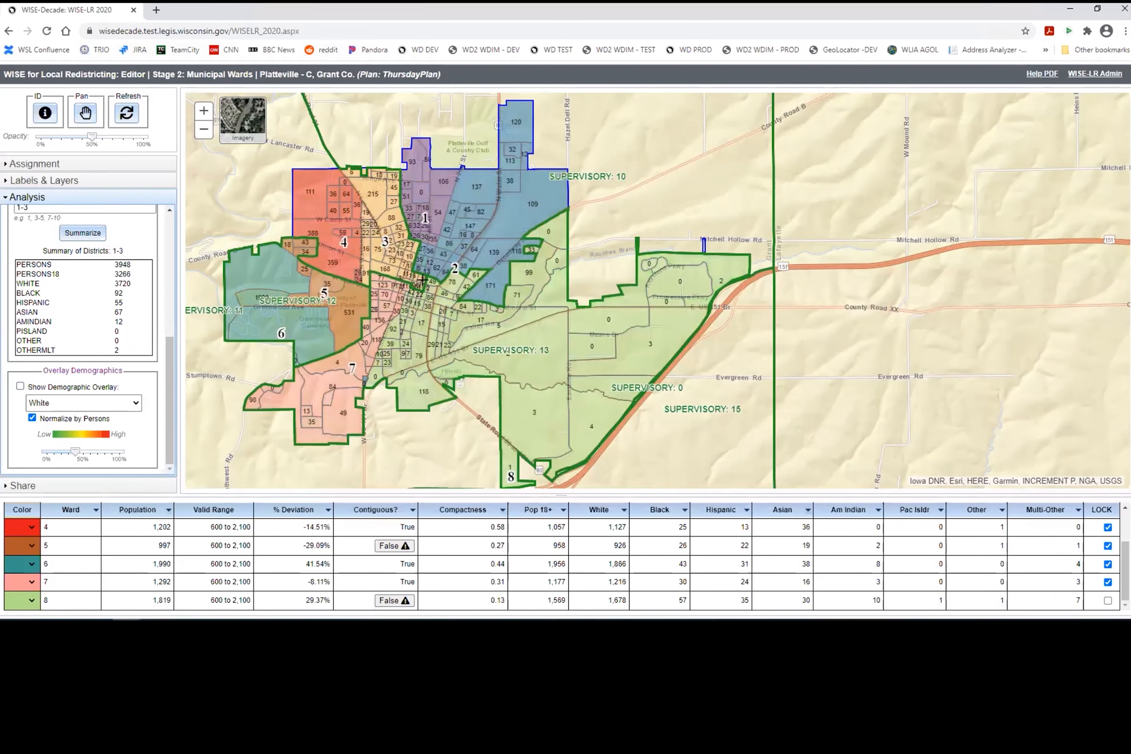
Step: Reveal ThursdayPlan's Share section and select its Public Share URL
{"action": "left_click", "coordinate": [137, 484]}
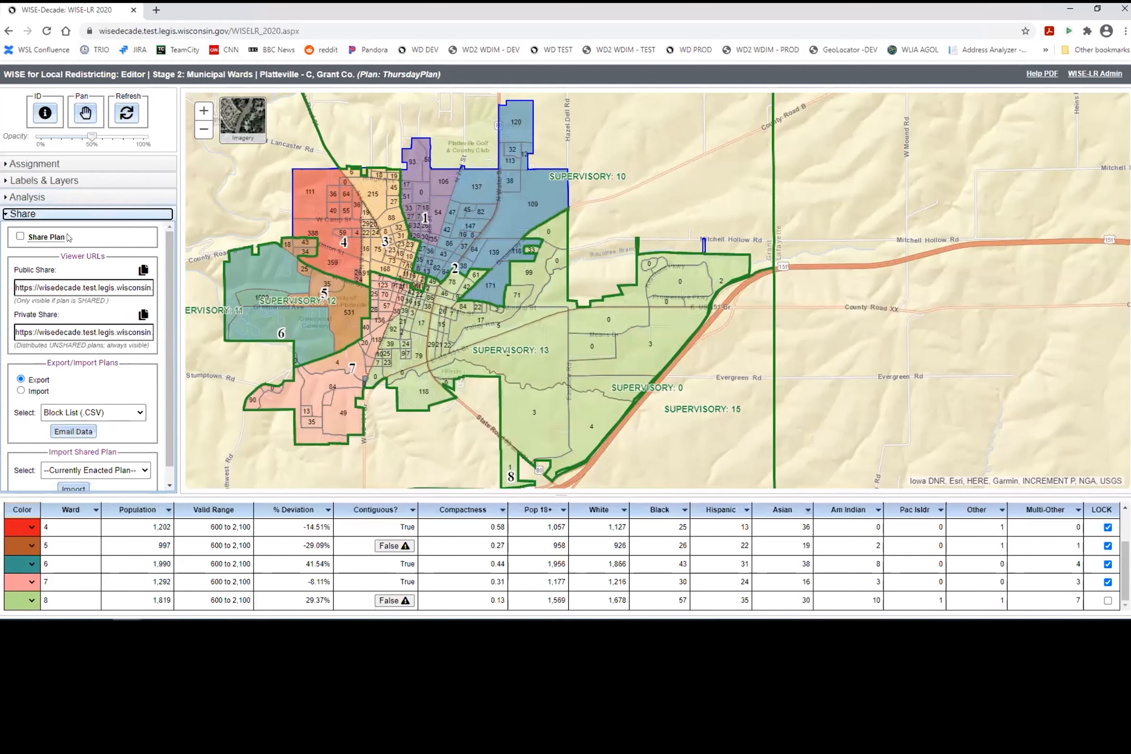
{"action": "mouse_move", "coordinate": [61, 237]}
{"action": "scroll", "coordinate": [58, 238], "scroll_direction": "down", "scroll_amount": 1}
{"action": "scroll", "coordinate": [49, 243], "scroll_direction": "up", "scroll_amount": 1}
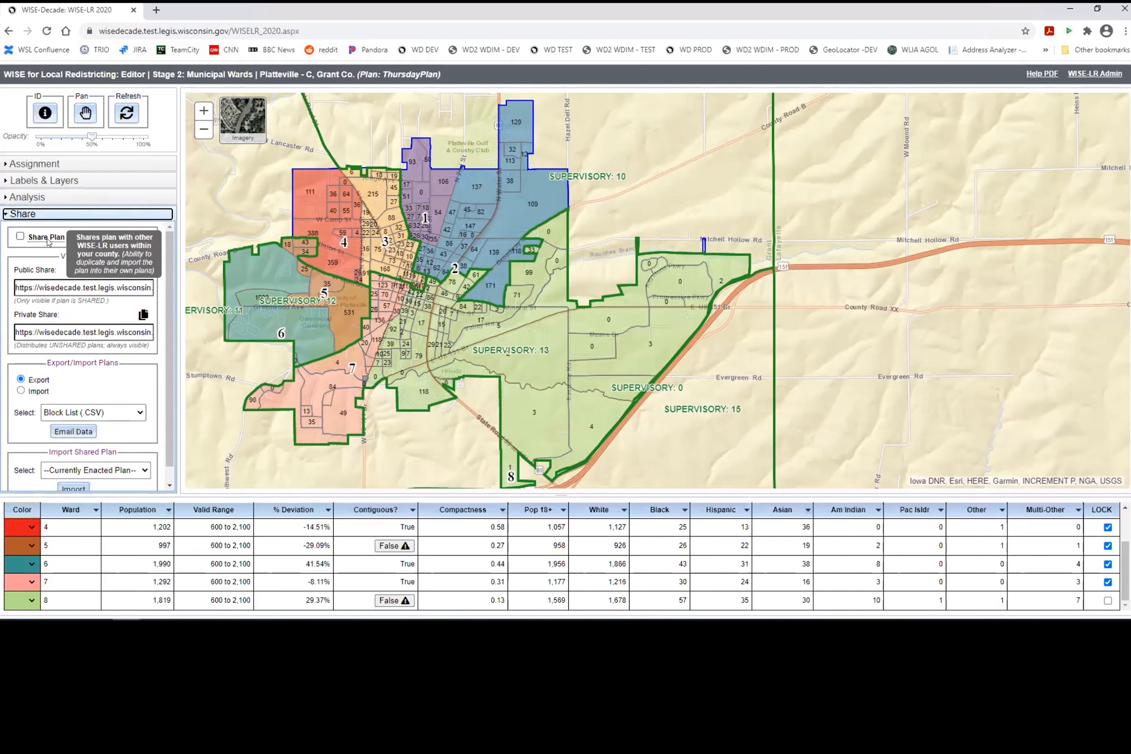
{"action": "left_click", "coordinate": [120, 288]}
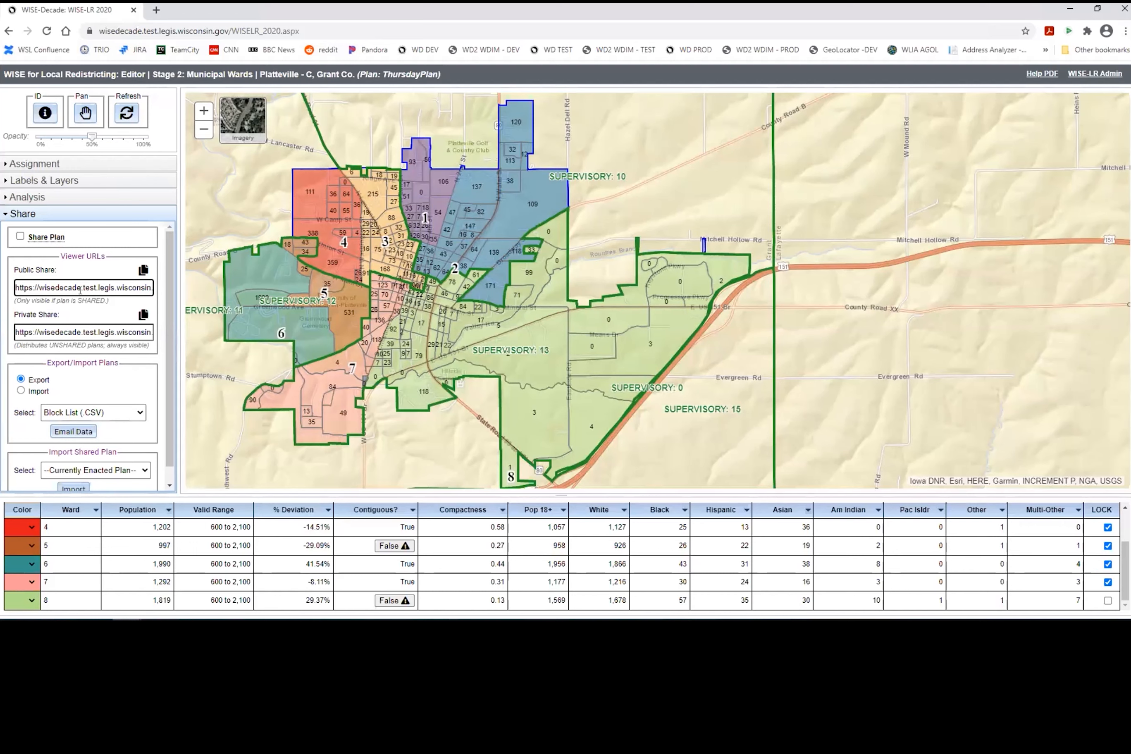
{"action": "scroll", "coordinate": [80, 290], "scroll_direction": "down", "scroll_amount": 1}
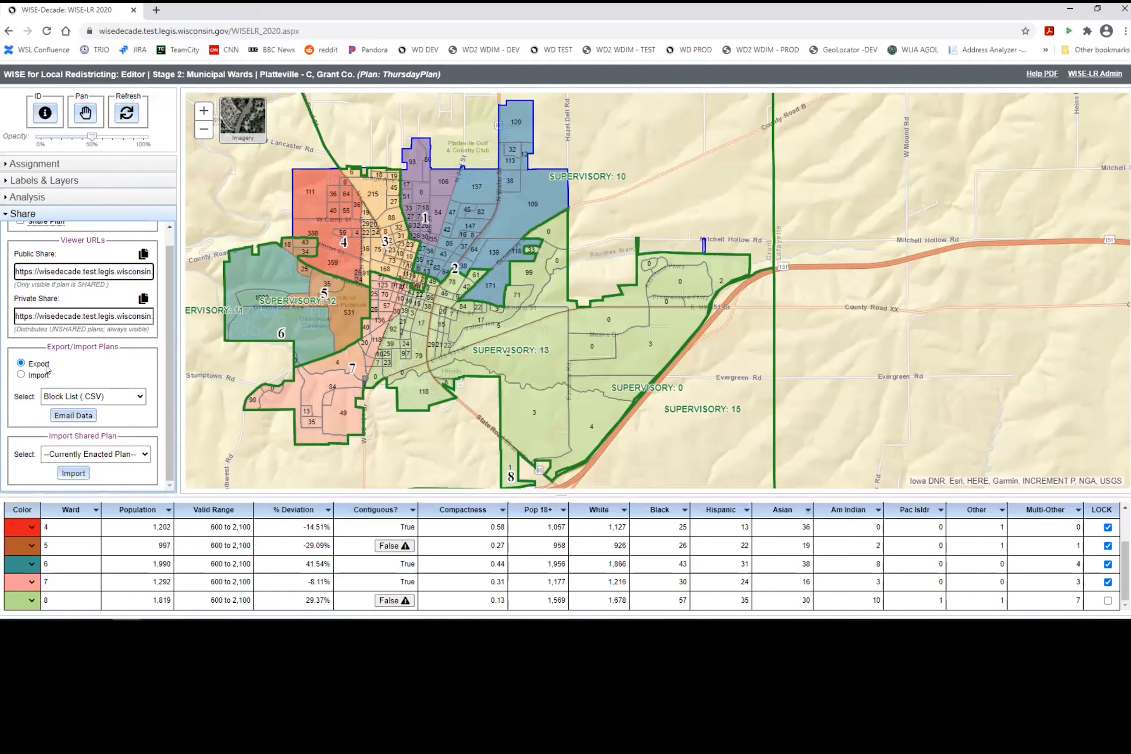
Step: Look over the export formats and keep Block List (.CSV) selected
{"action": "left_click", "coordinate": [113, 396]}
{"action": "left_click", "coordinate": [114, 395]}
{"action": "left_click", "coordinate": [113, 399]}
{"action": "left_click", "coordinate": [113, 397]}
Step: Close the shared-plan import list without importing, then return to the ward assignment tools
{"action": "left_click", "coordinate": [132, 455]}
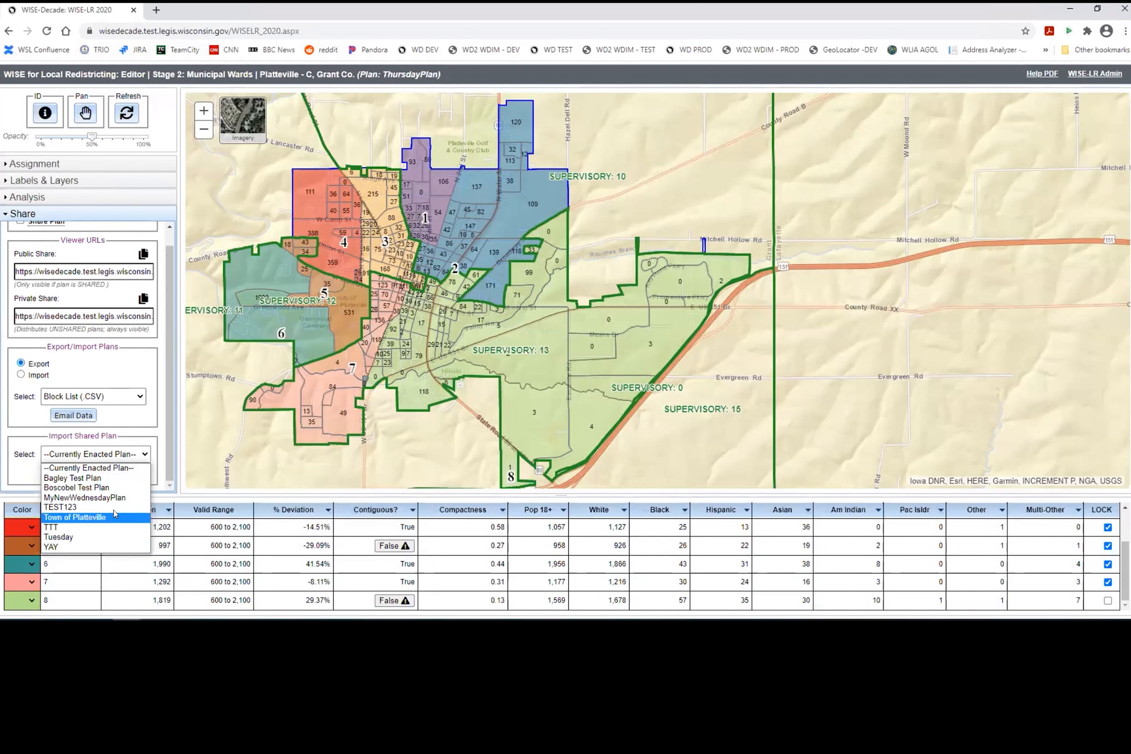
{"action": "left_click", "coordinate": [112, 435]}
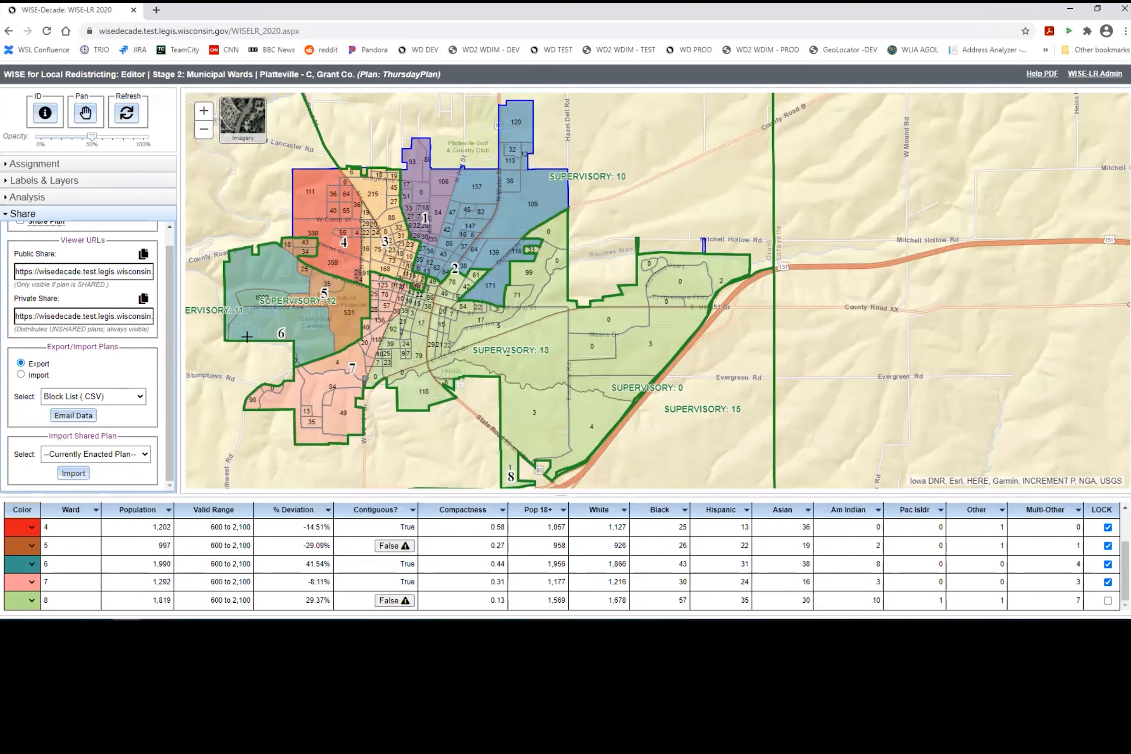
{"action": "scroll", "coordinate": [91, 541], "scroll_direction": "up", "scroll_amount": 2}
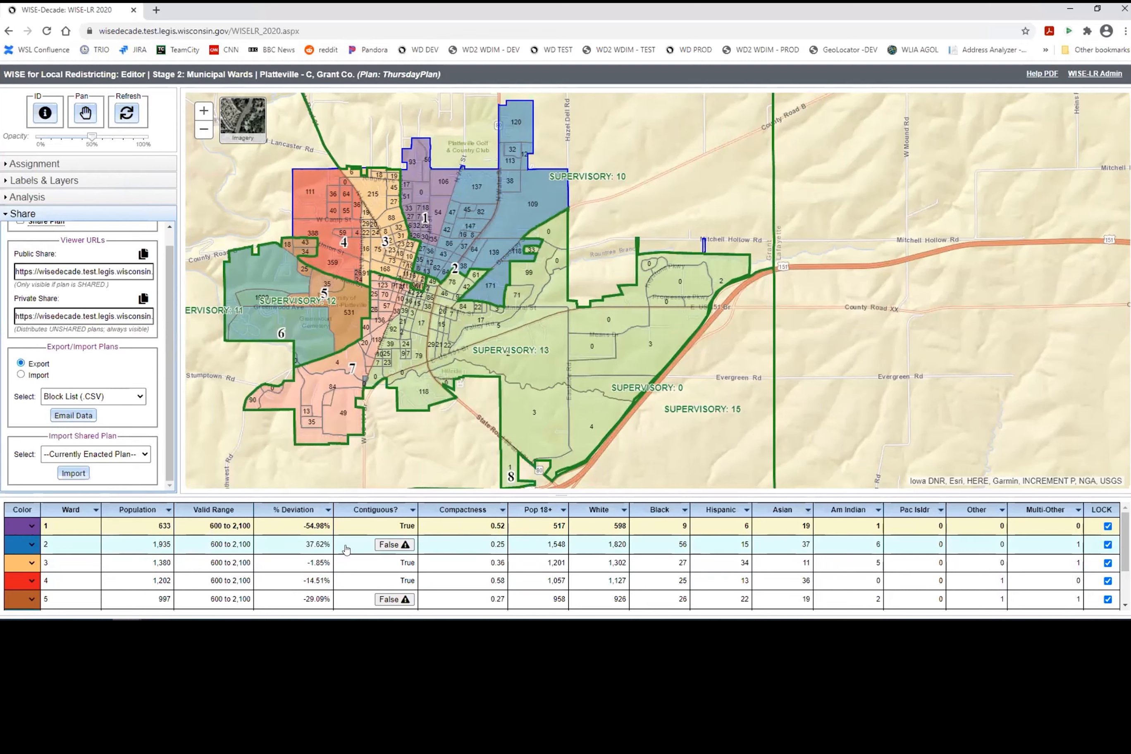
{"action": "left_click", "coordinate": [97, 164]}
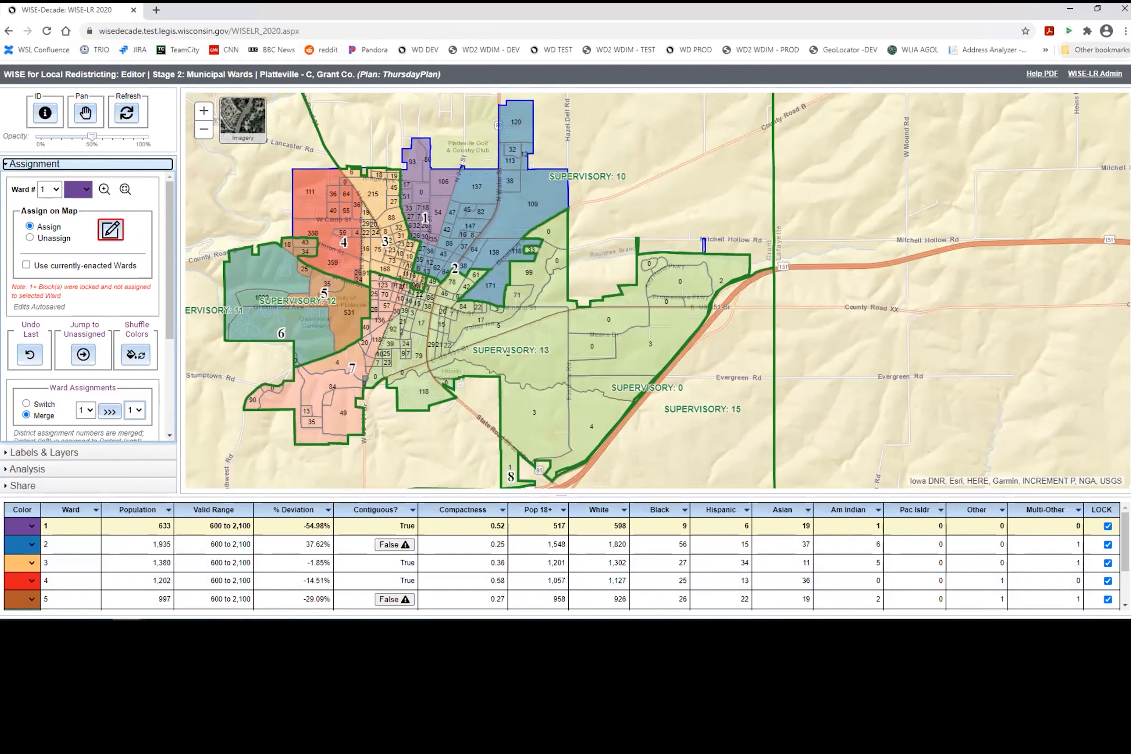
Step: Go to the WISE-LR Admin dashboard and scroll to Platteville's Municipal Ward Plan confirmation form
{"action": "left_click", "coordinate": [1103, 77]}
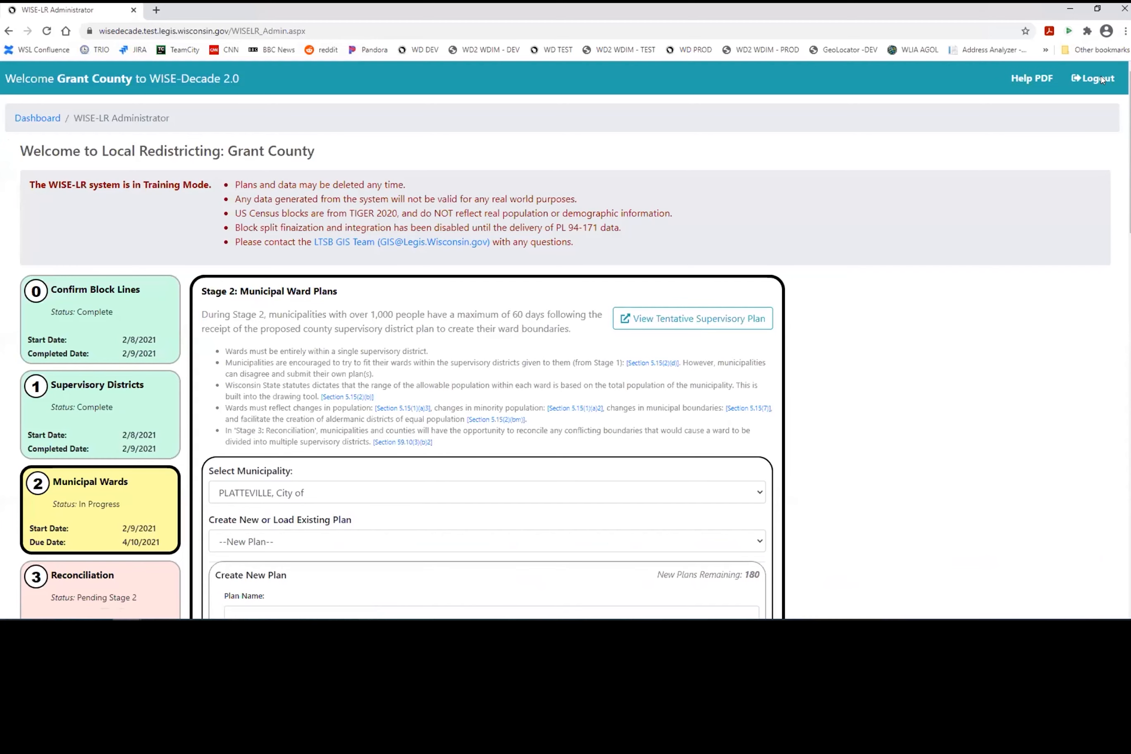
{"action": "scroll", "coordinate": [256, 275], "scroll_direction": "down", "scroll_amount": 5}
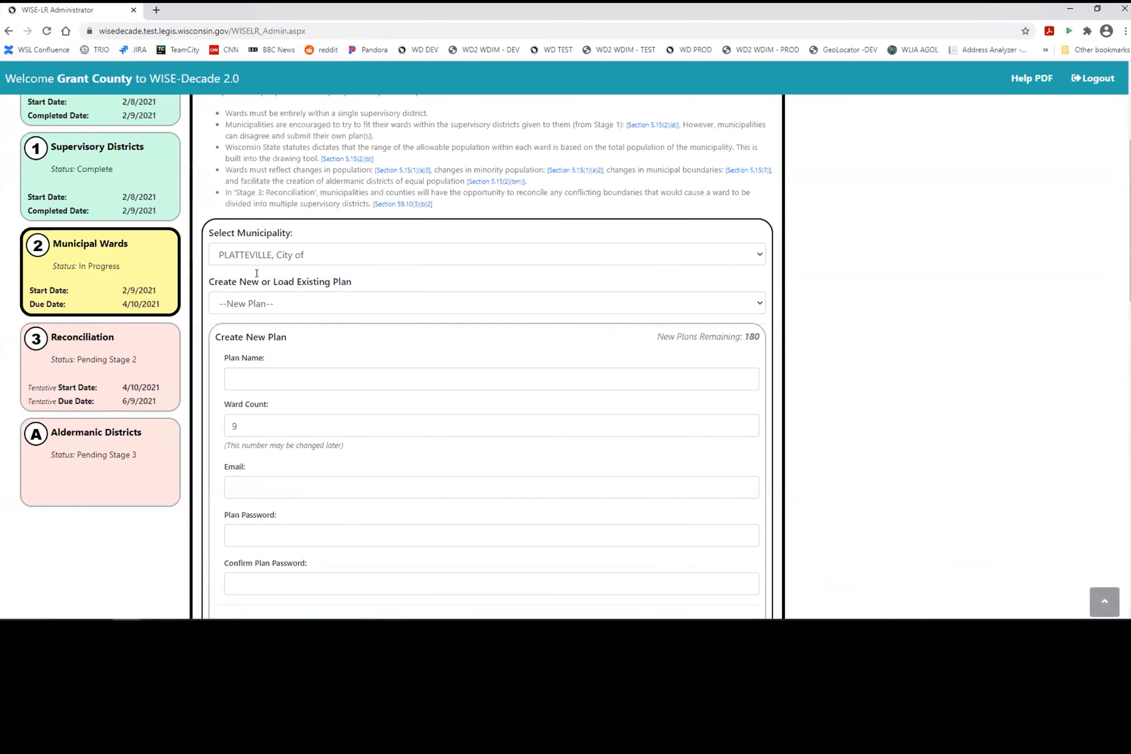
{"action": "scroll", "coordinate": [458, 289], "scroll_direction": "down", "scroll_amount": 6}
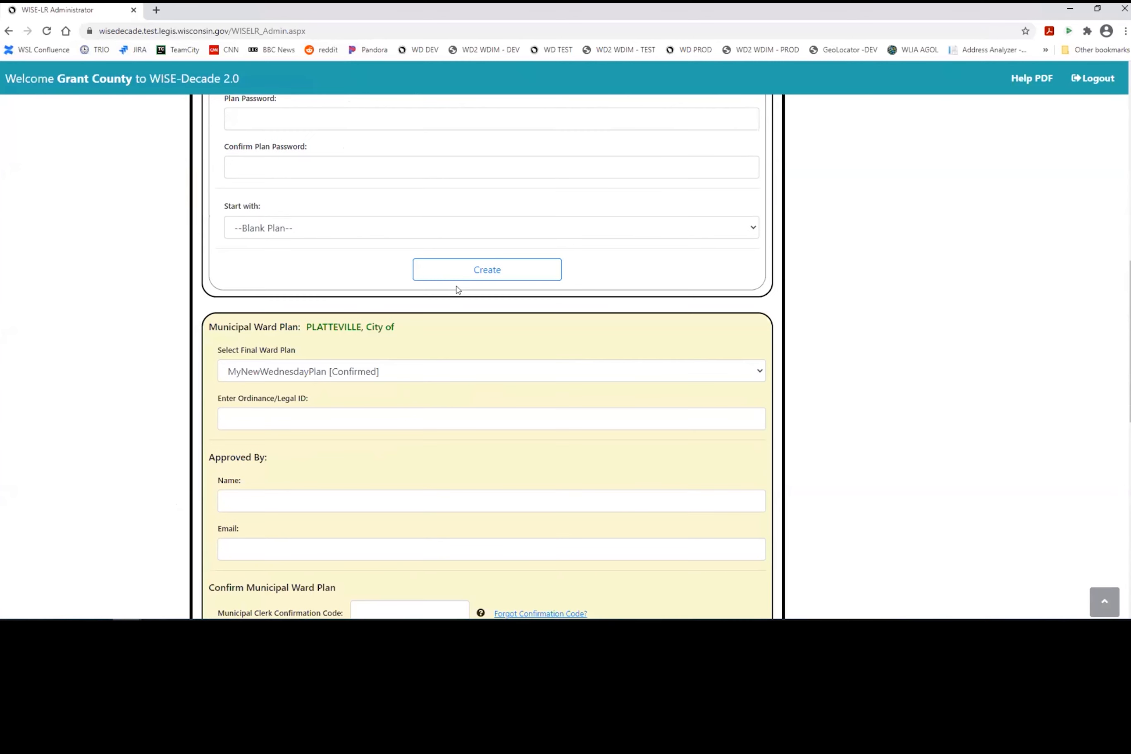
{"action": "scroll", "coordinate": [457, 290], "scroll_direction": "down", "scroll_amount": 5}
{"action": "scroll", "coordinate": [460, 302], "scroll_direction": "down", "scroll_amount": 6}
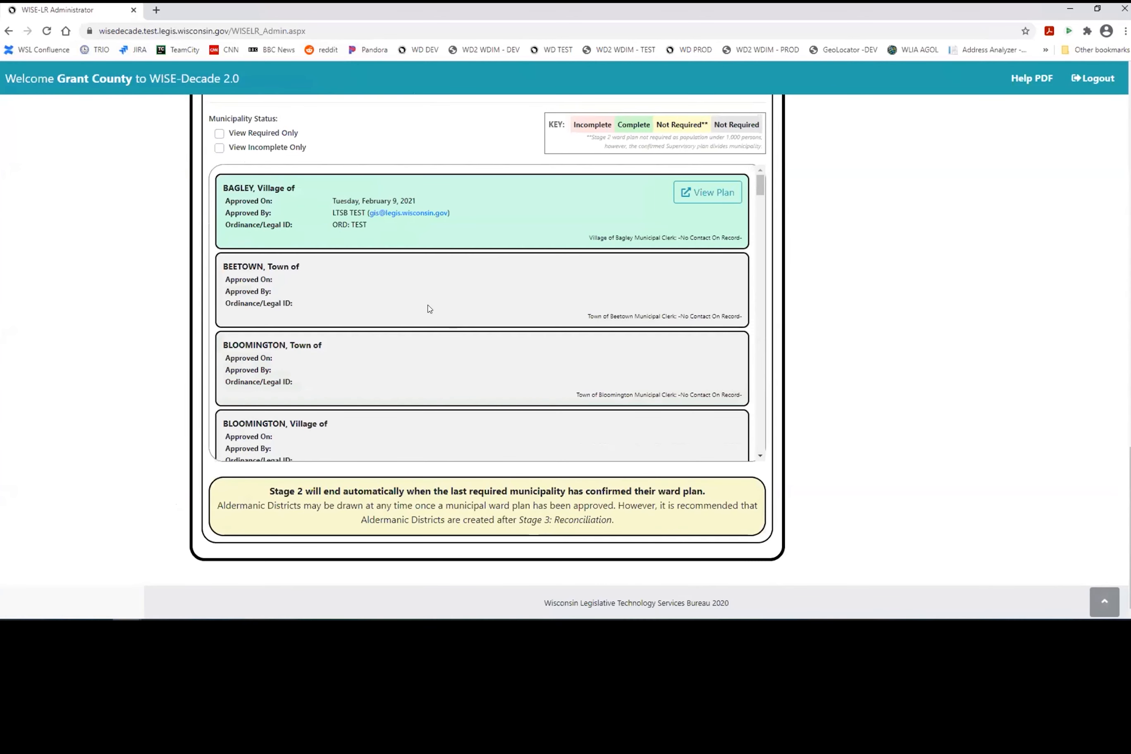
{"action": "scroll", "coordinate": [429, 308], "scroll_direction": "down", "scroll_amount": 5}
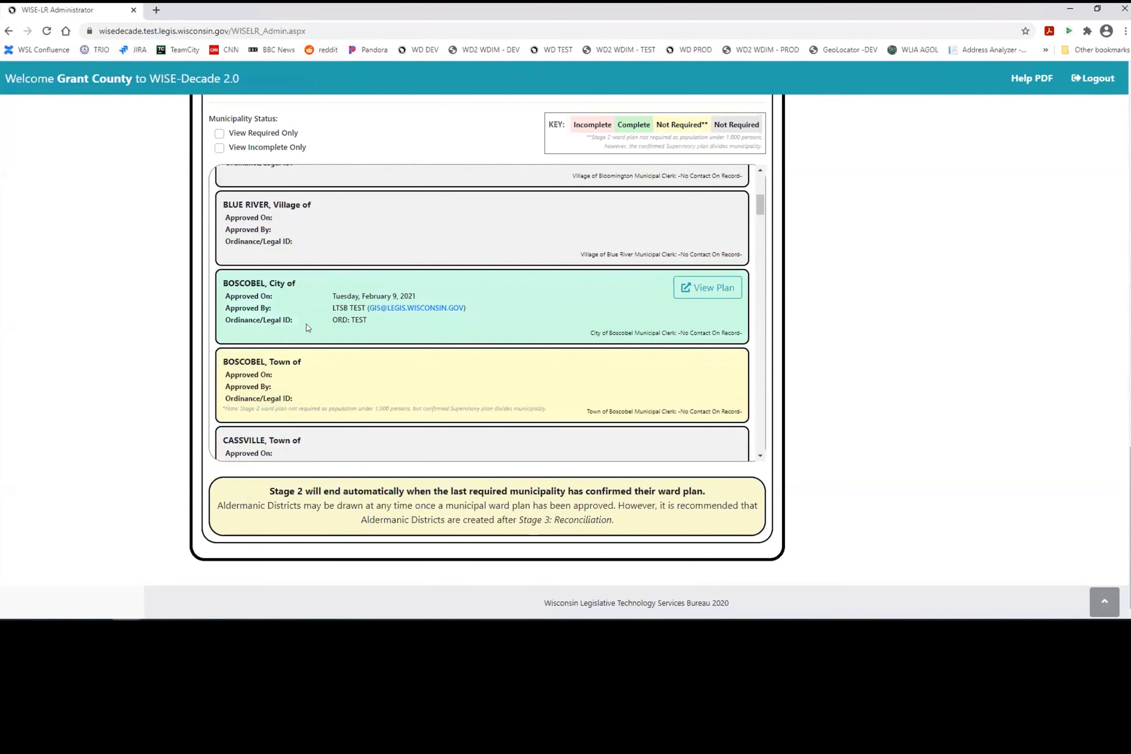
{"action": "scroll", "coordinate": [506, 361], "scroll_direction": "up", "scroll_amount": 5}
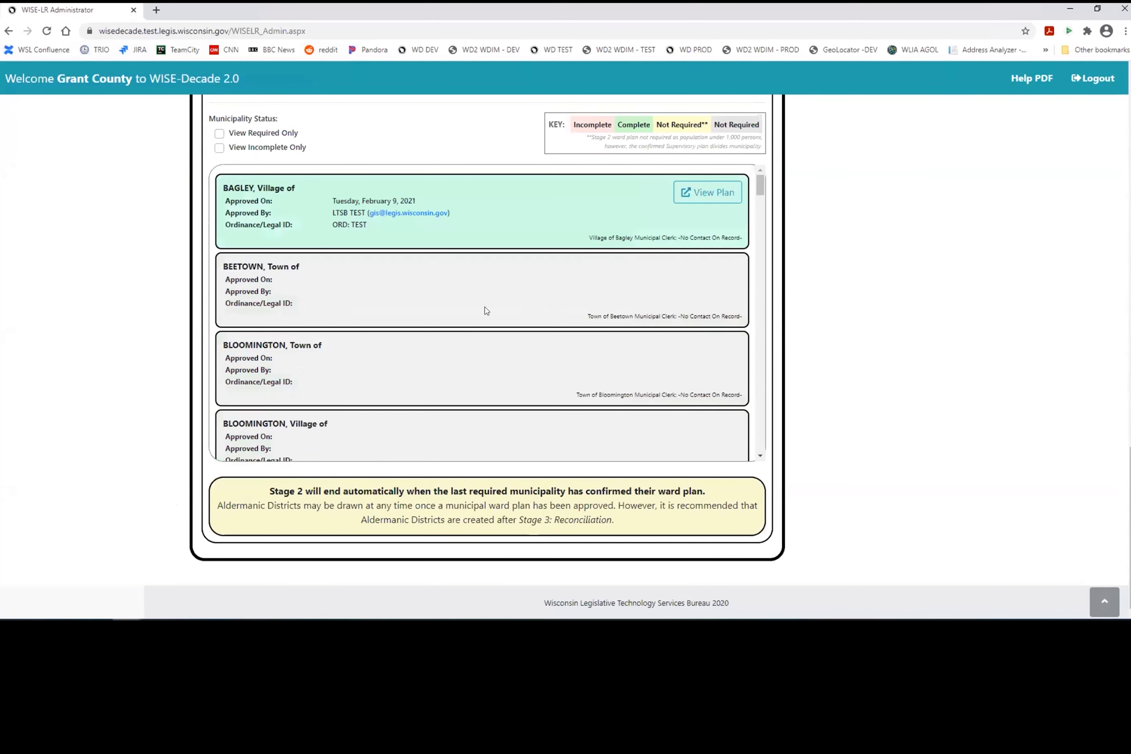
{"action": "scroll", "coordinate": [320, 292], "scroll_direction": "up", "scroll_amount": 3}
{"action": "scroll", "coordinate": [287, 263], "scroll_direction": "up", "scroll_amount": 1}
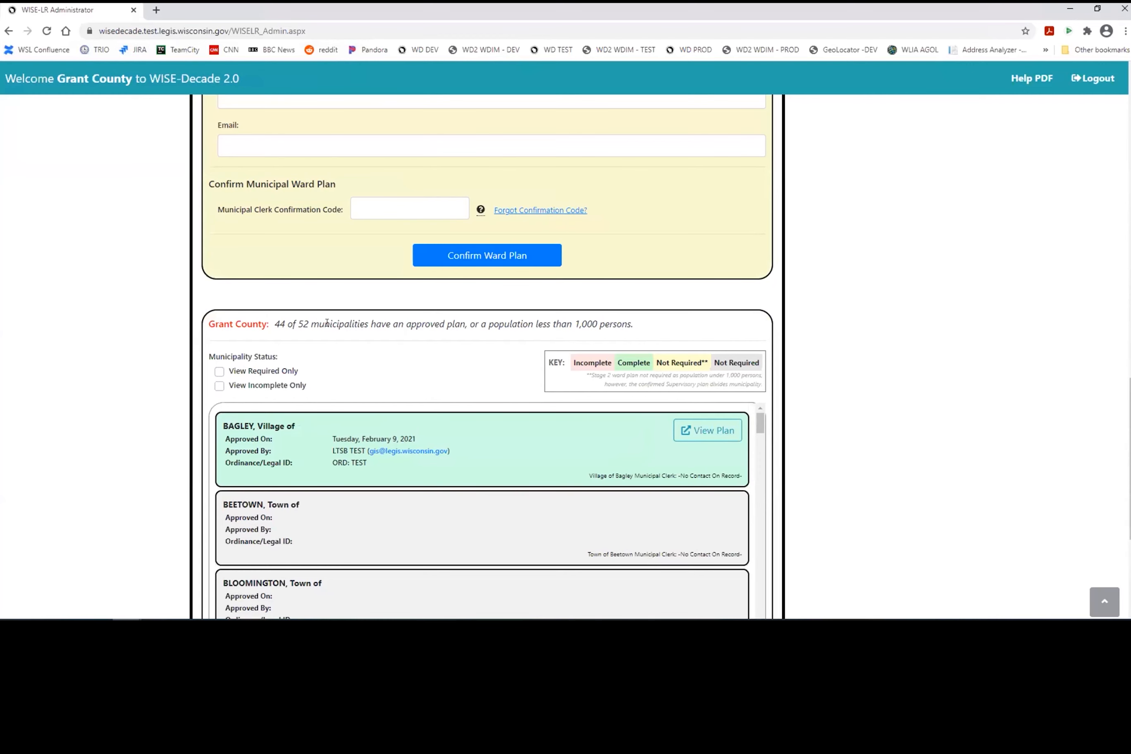
{"action": "scroll", "coordinate": [327, 322], "scroll_direction": "up", "scroll_amount": 8}
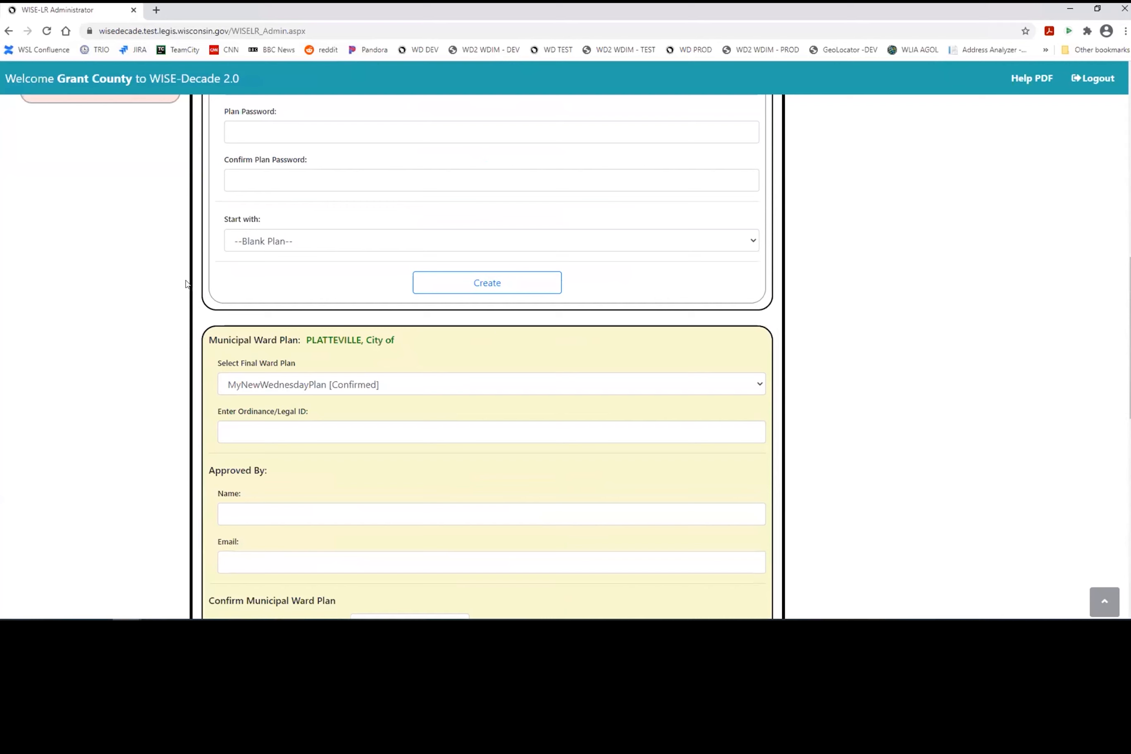
{"action": "scroll", "coordinate": [187, 284], "scroll_direction": "down", "scroll_amount": 2}
Step: Choose ThursdayPlan as Platteville's final ward plan with ordinance ID Ord 123.ABC
{"action": "left_click", "coordinate": [363, 265]}
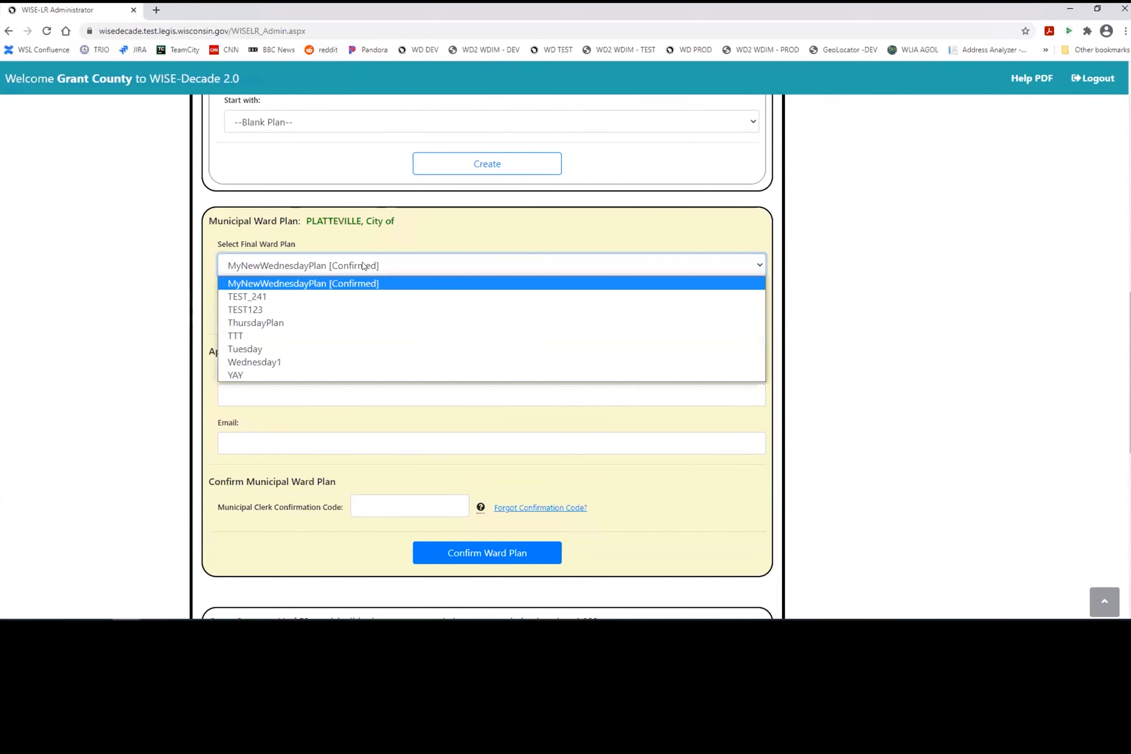
{"action": "left_click", "coordinate": [332, 322]}
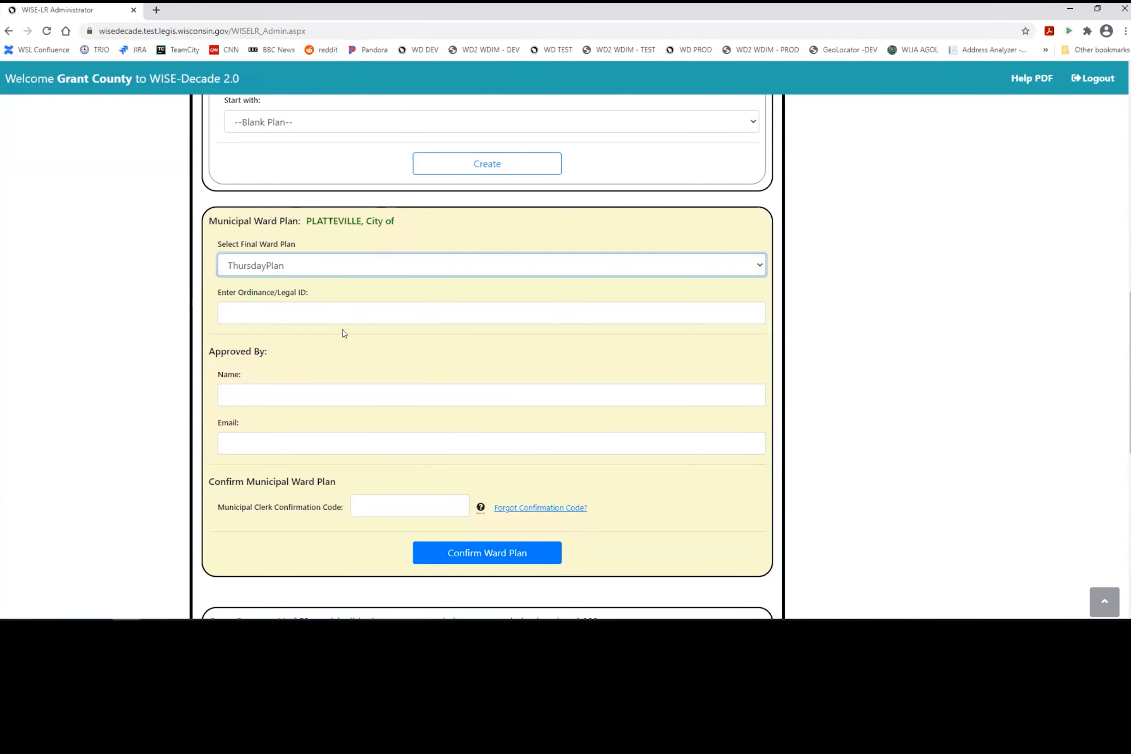
{"action": "left_click", "coordinate": [405, 314]}
{"action": "type", "text": "Ord"}
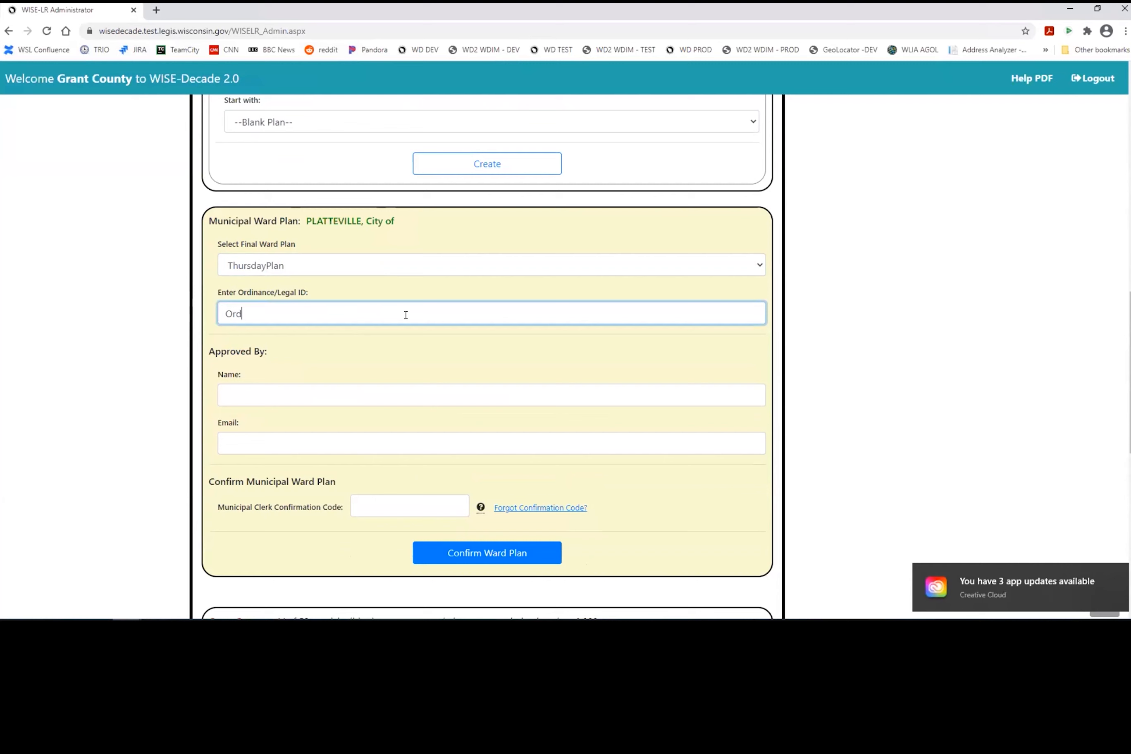
{"action": "type", "text": " 123.ABC"}
Step: Enter the approver's name and e-mail and the clerk confirmation code
{"action": "left_click", "coordinate": [299, 387]}
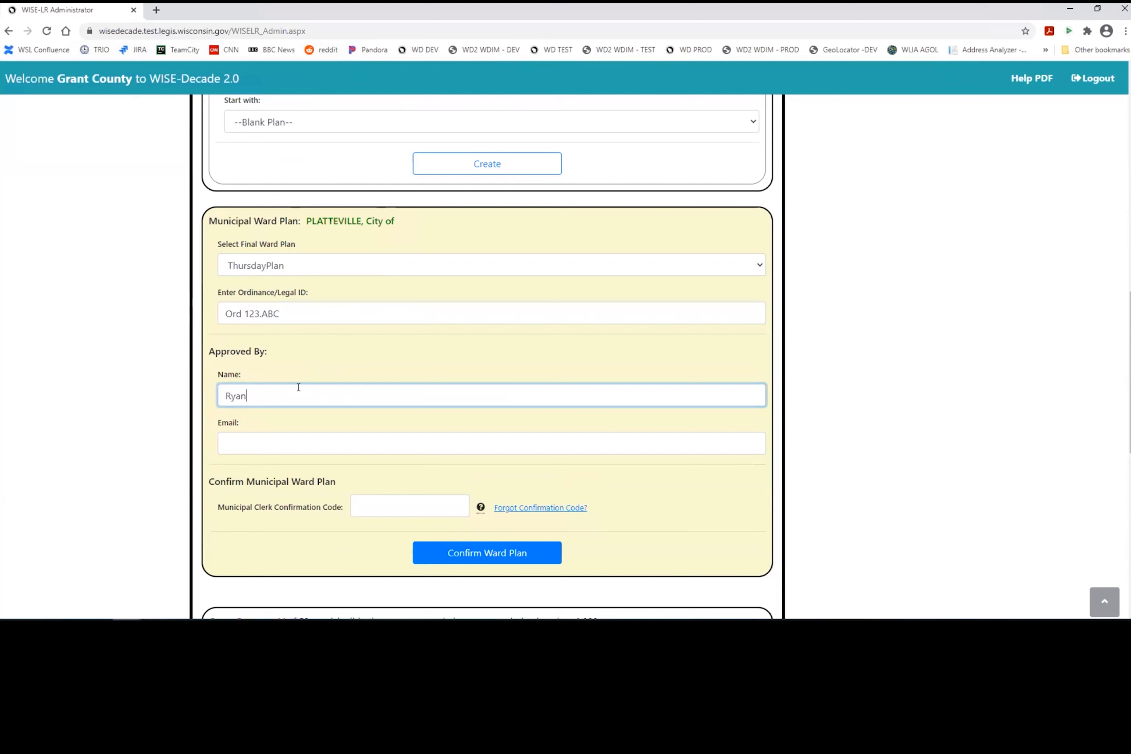
{"action": "key", "text": "Tab"}
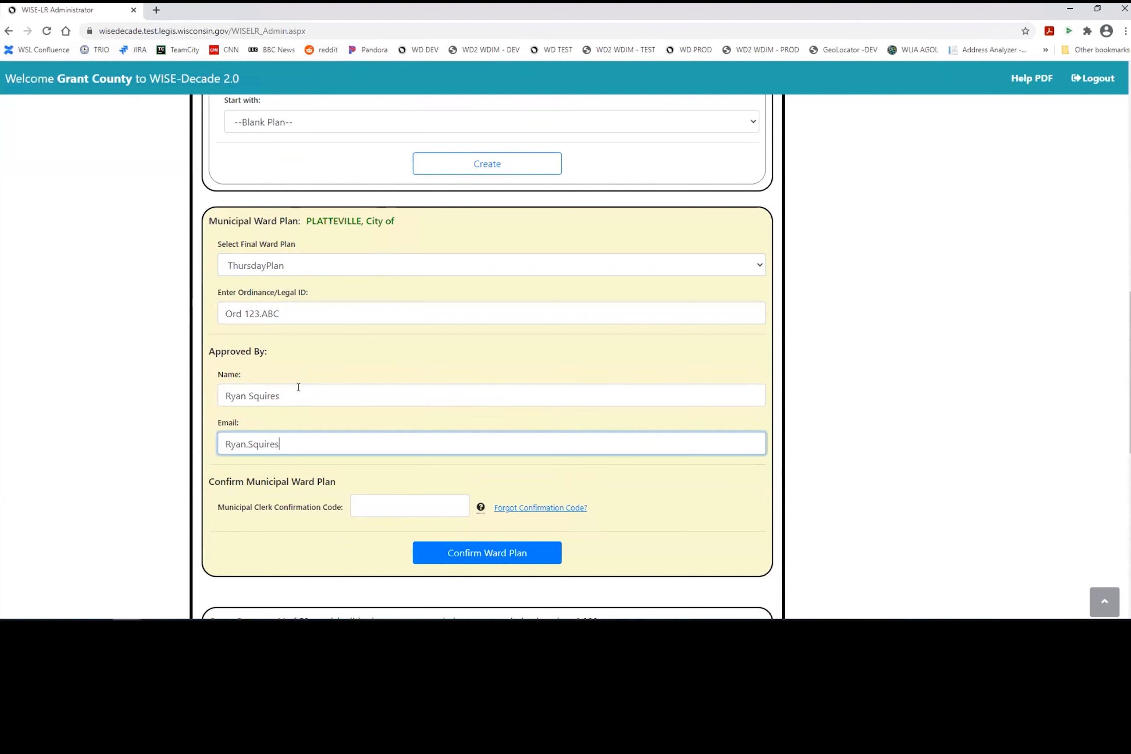
{"action": "left_click", "coordinate": [396, 508]}
{"action": "type", "text": "CONFIRM"}
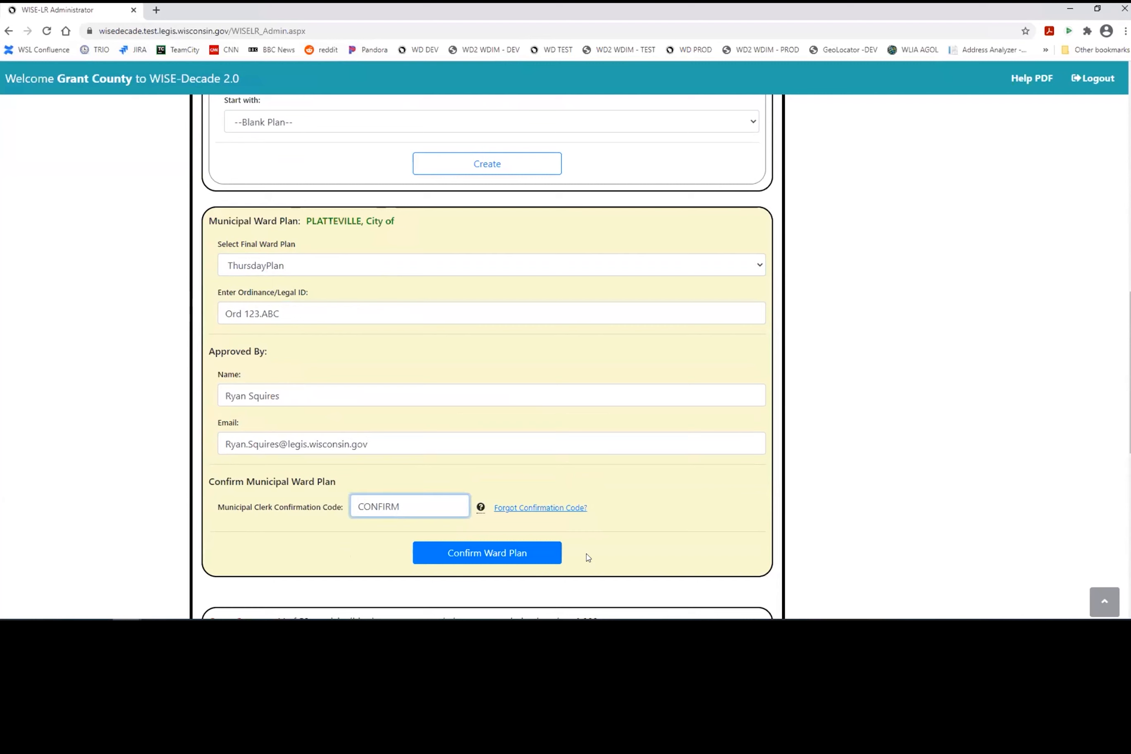
{"action": "left_click", "coordinate": [516, 490]}
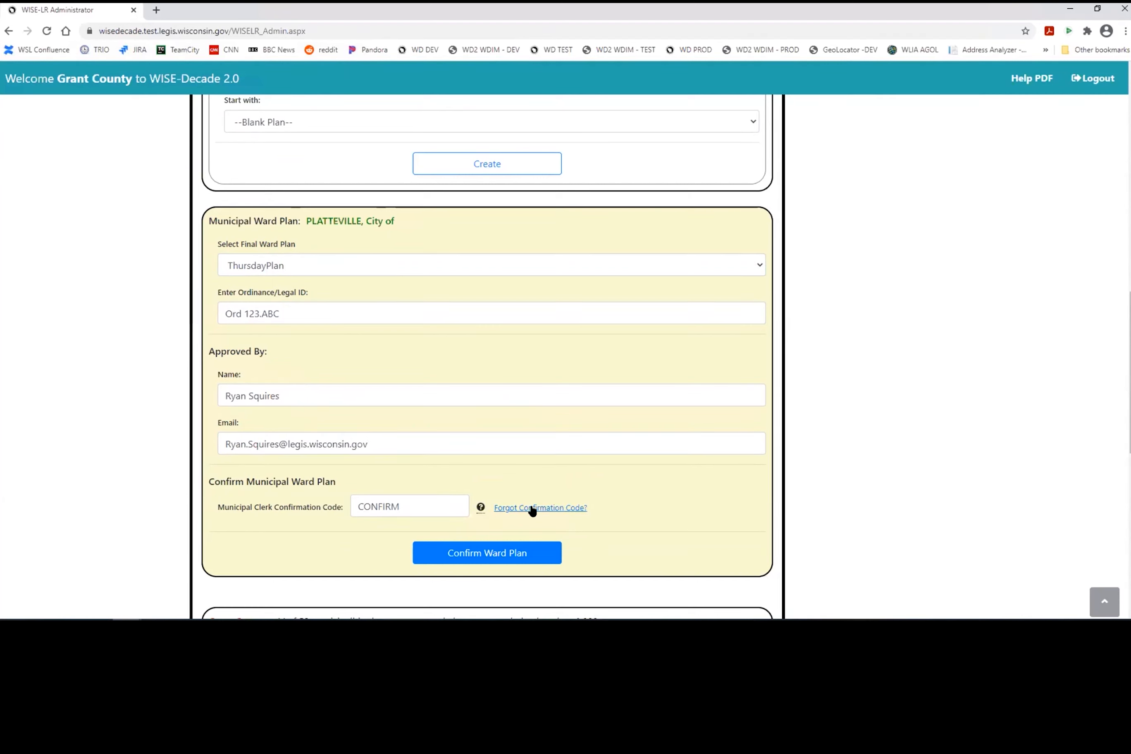
{"action": "scroll", "coordinate": [612, 479], "scroll_direction": "down", "scroll_amount": 5}
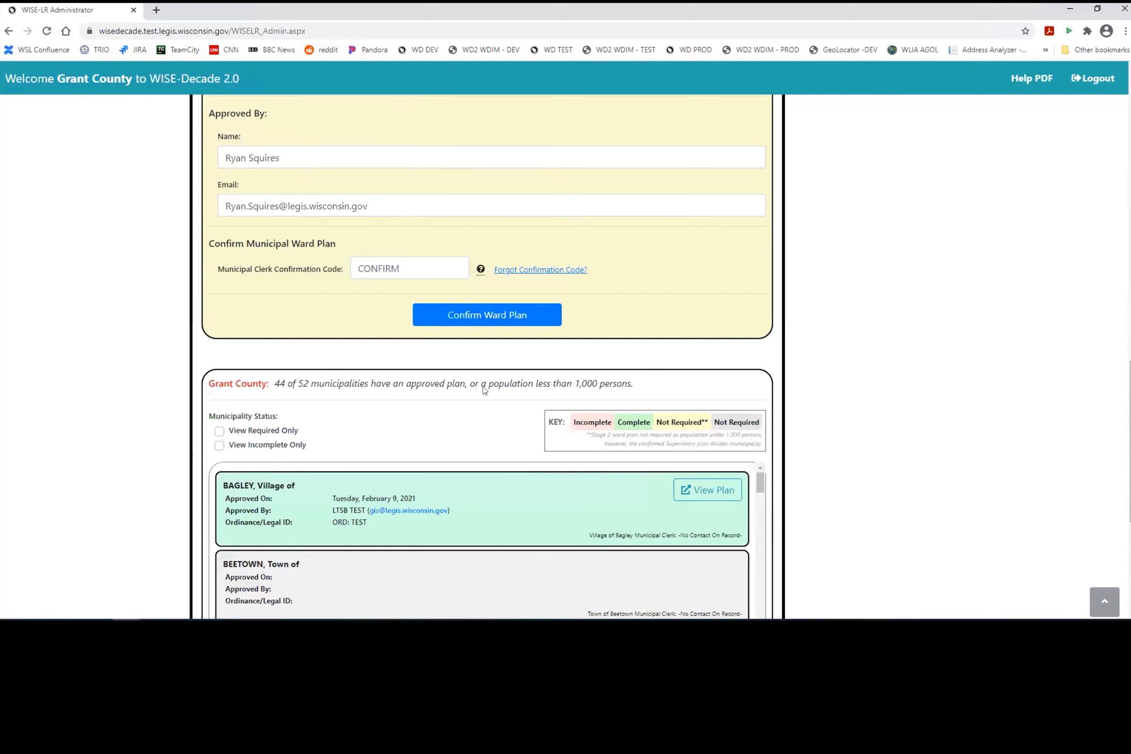
Step: Confirm Platteville's ThursdayPlan ward plan and scroll to the Grant County municipalities list
{"action": "left_click", "coordinate": [489, 318]}
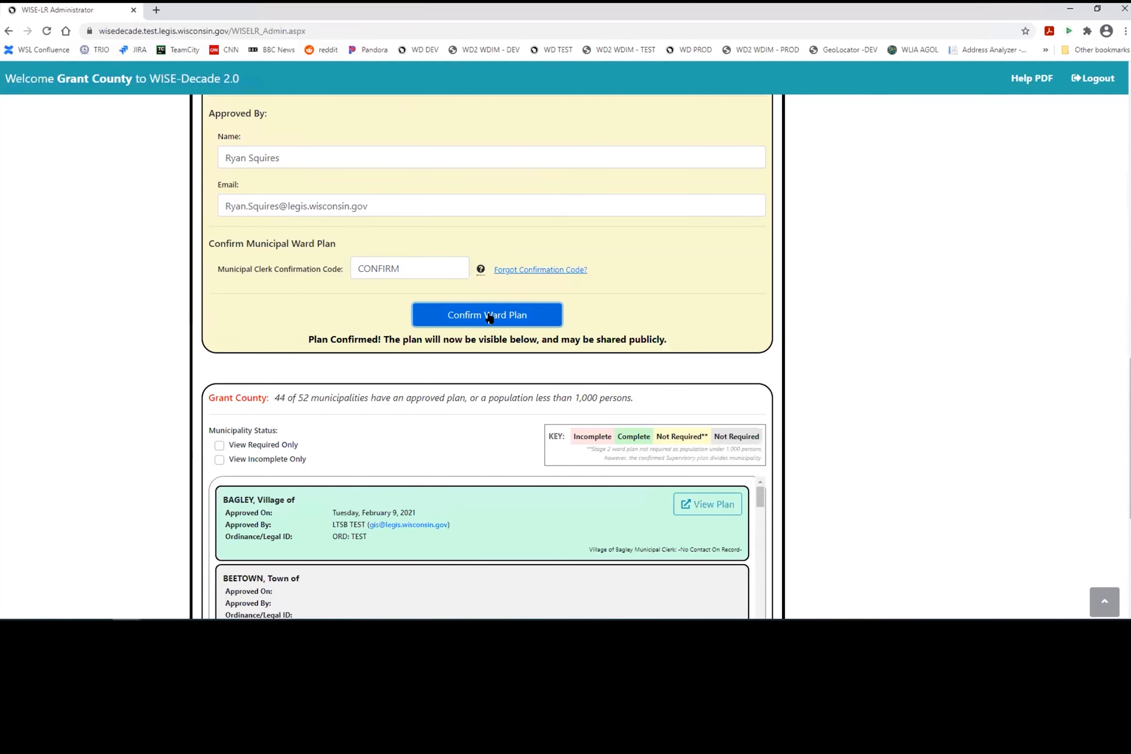
{"action": "scroll", "coordinate": [761, 347], "scroll_direction": "down", "scroll_amount": 3}
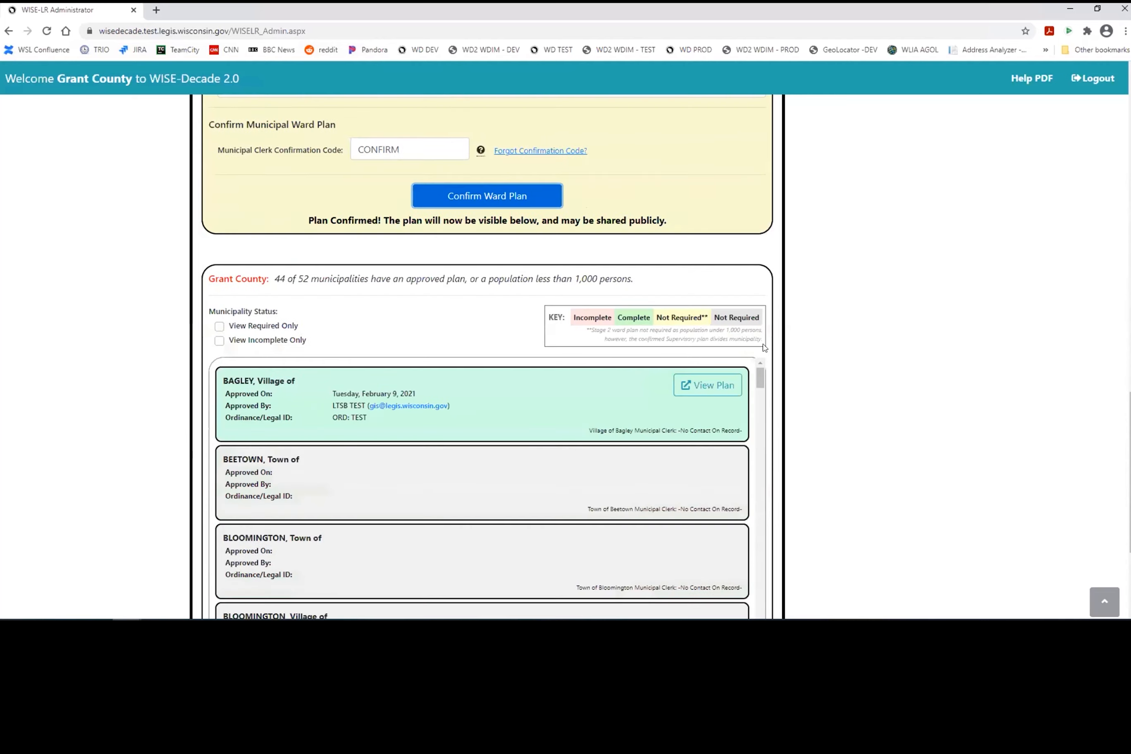
{"action": "scroll", "coordinate": [765, 349], "scroll_direction": "down", "scroll_amount": 2}
{"action": "scroll", "coordinate": [784, 349], "scroll_direction": "up", "scroll_amount": 1}
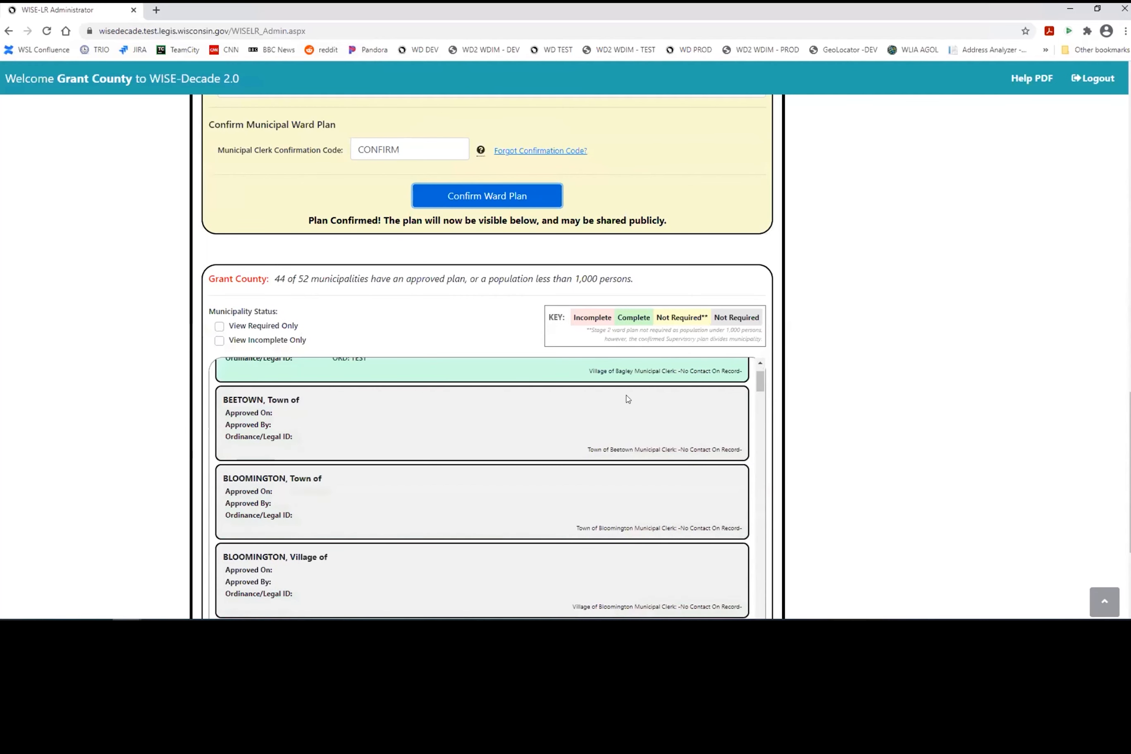
{"action": "left_click", "coordinate": [758, 363]}
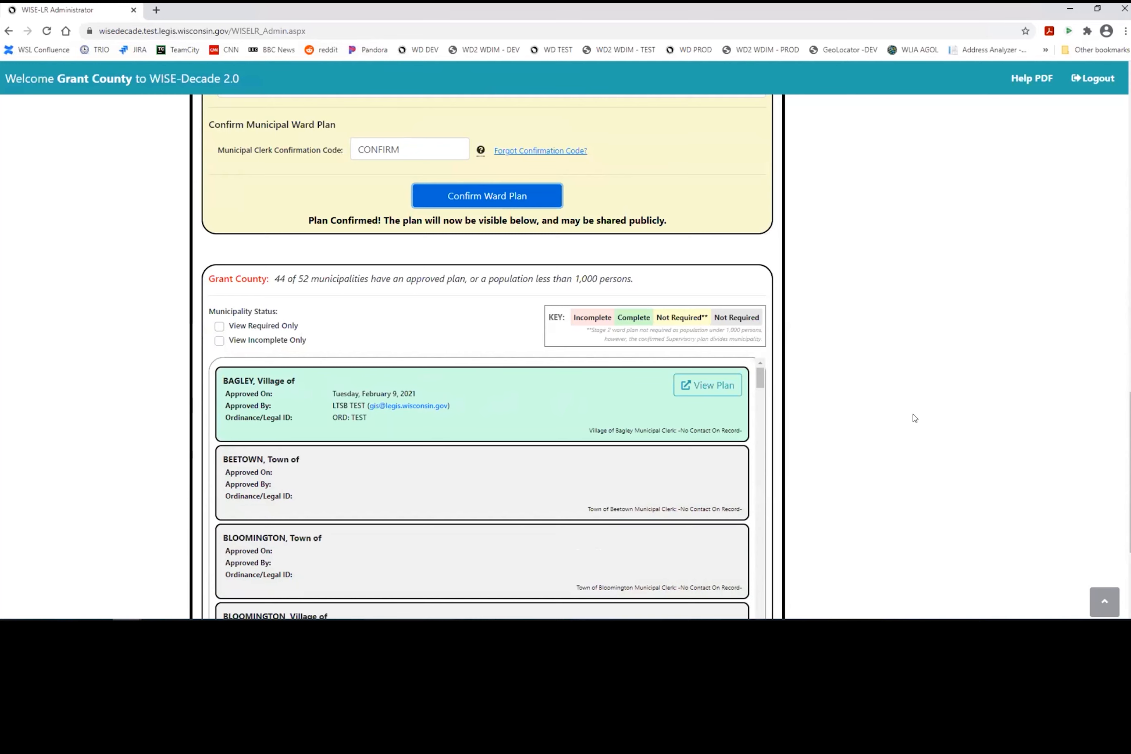
{"action": "scroll", "coordinate": [850, 398], "scroll_direction": "down", "scroll_amount": 4}
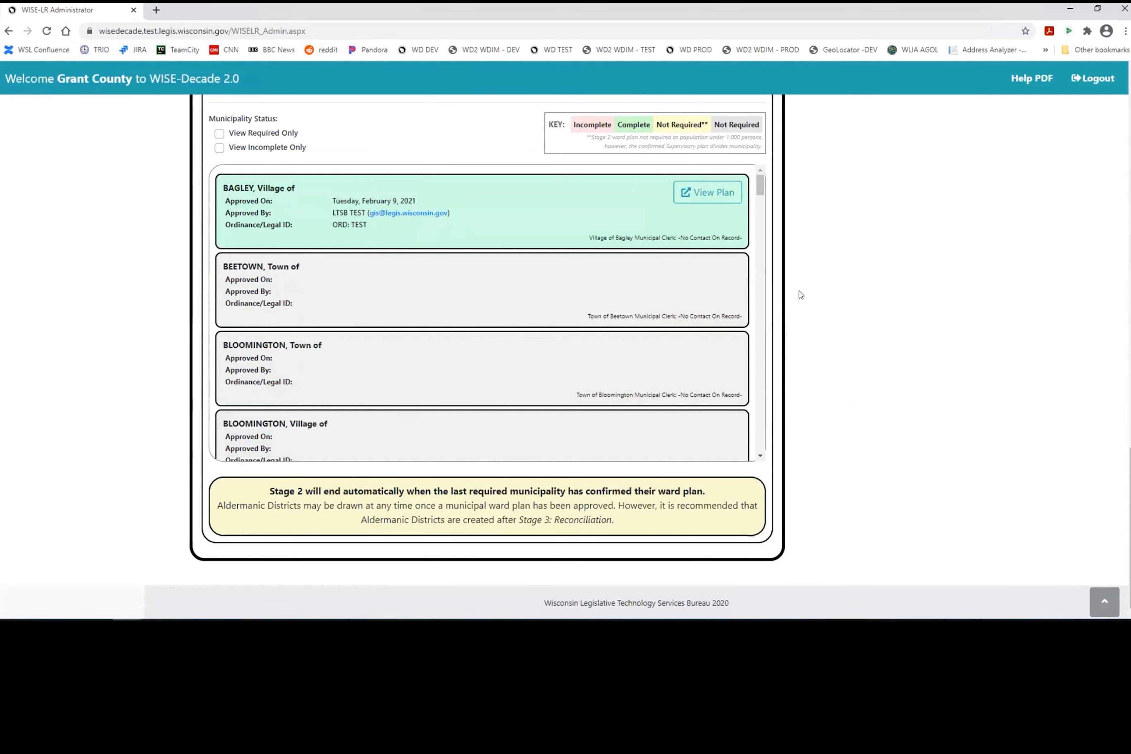
Step: Browse the municipality list and select text on Cuba City's clerk contact line
{"action": "left_click", "coordinate": [760, 455]}
{"action": "left_click_drag", "start_coordinate": [760, 456], "coordinate": [760, 456]}
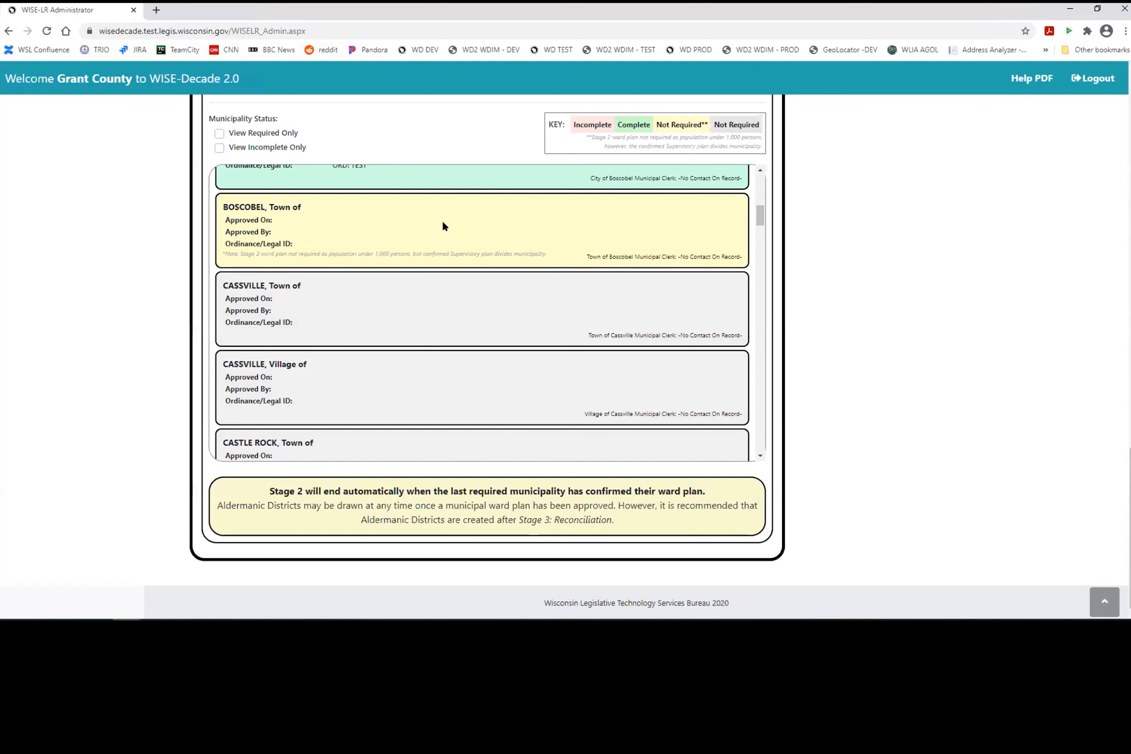
{"action": "scroll", "coordinate": [606, 239], "scroll_direction": "down", "scroll_amount": 10}
{"action": "scroll", "coordinate": [469, 276], "scroll_direction": "up", "scroll_amount": 2}
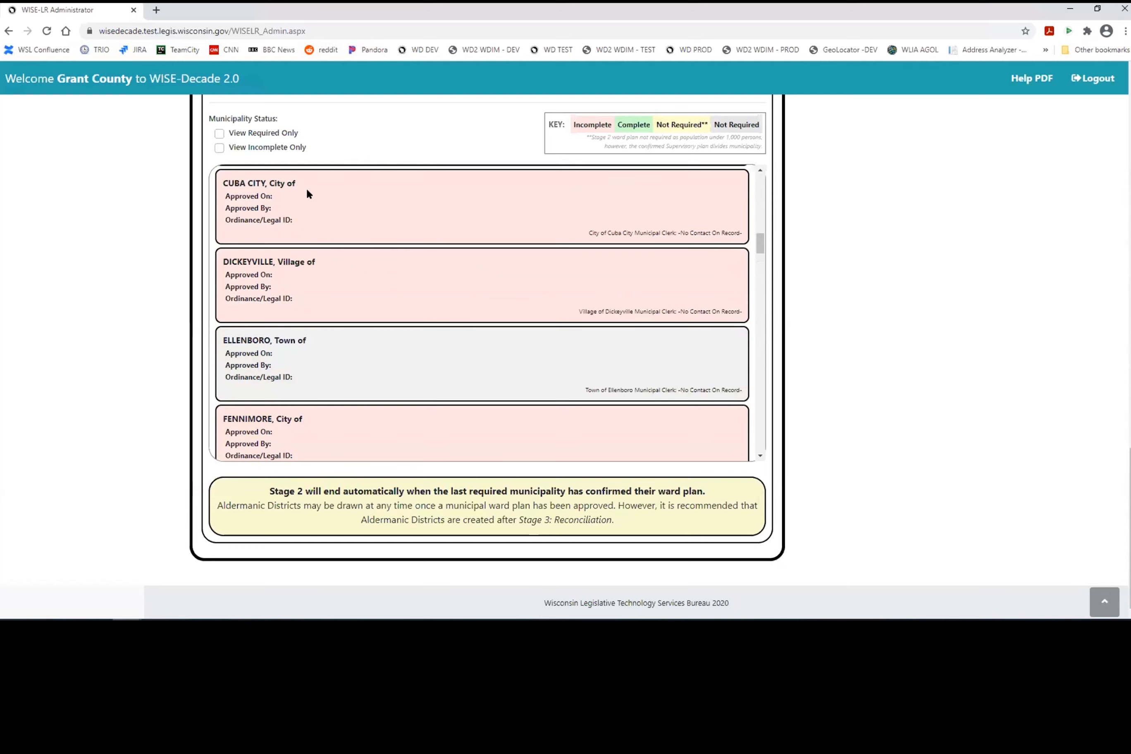
{"action": "scroll", "coordinate": [314, 204], "scroll_direction": "up", "scroll_amount": 1}
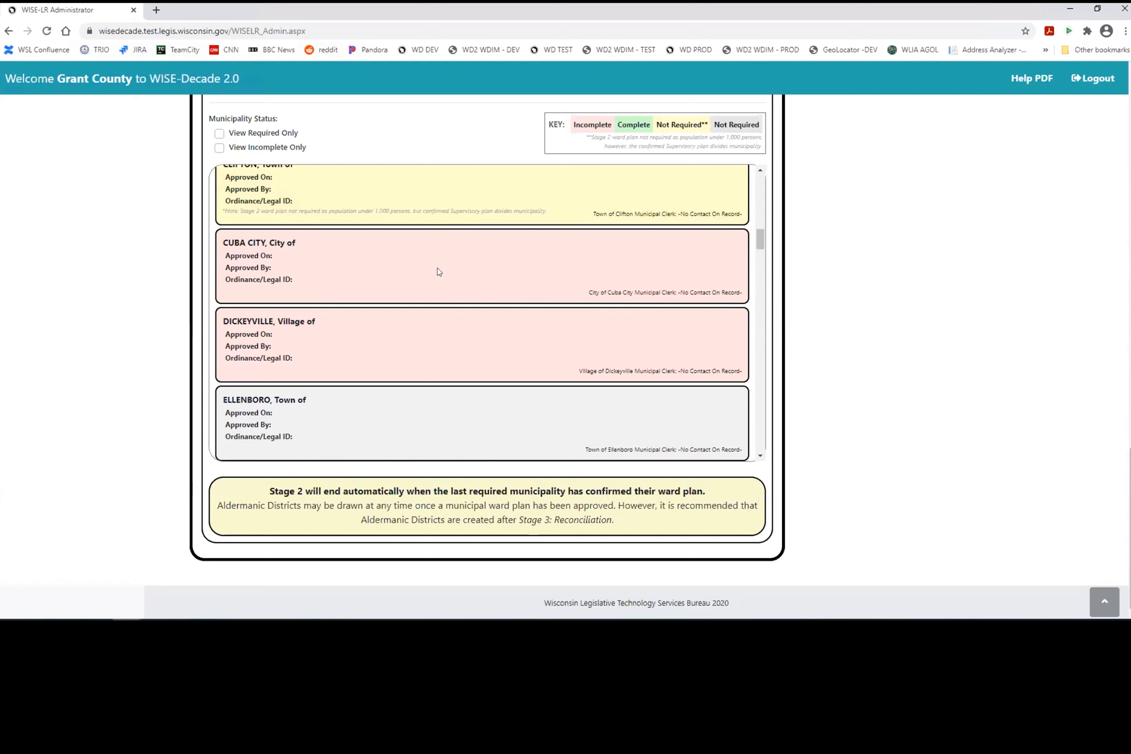
{"action": "left_click_drag", "start_coordinate": [728, 292], "coordinate": [697, 291]}
{"action": "left_click_drag", "start_coordinate": [683, 291], "coordinate": [680, 289]}
{"action": "left_click_drag", "start_coordinate": [743, 291], "coordinate": [734, 290]}
{"action": "left_click", "coordinate": [706, 290]}
{"action": "double_click", "coordinate": [706, 289]}
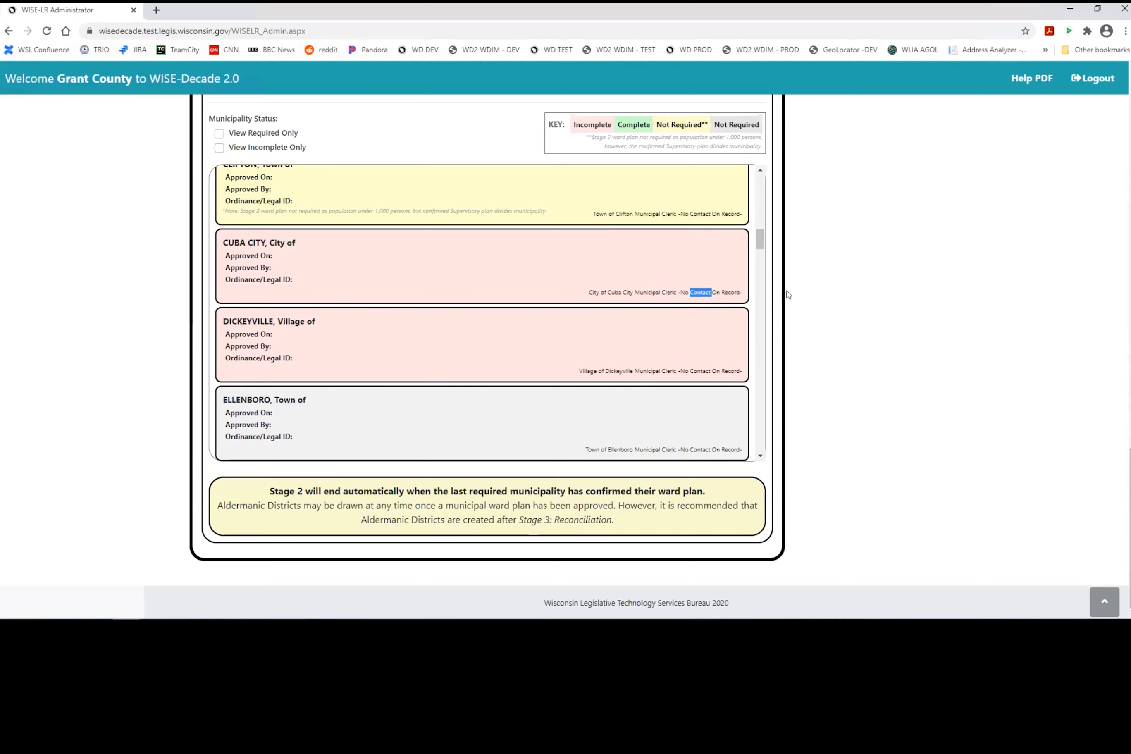
Step: Scroll back to the top and switch to the Stage 3 Reconciliation view
{"action": "scroll", "coordinate": [827, 292], "scroll_direction": "up", "scroll_amount": 6}
{"action": "scroll", "coordinate": [818, 281], "scroll_direction": "up", "scroll_amount": 2}
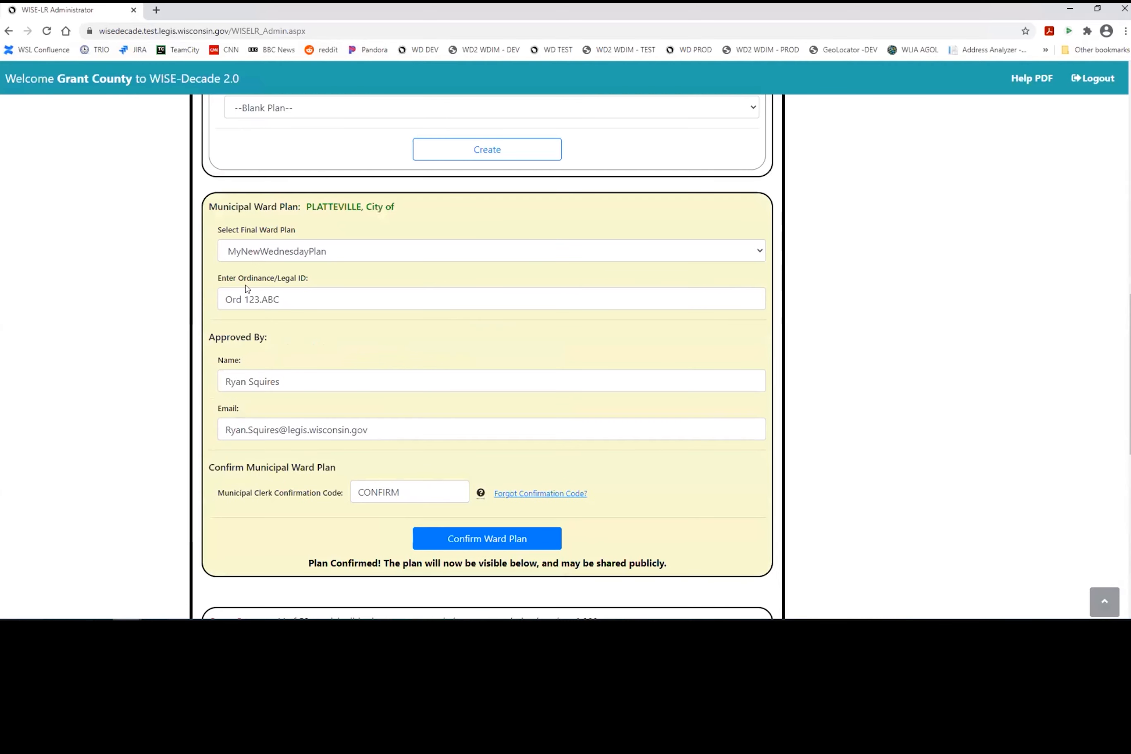
{"action": "scroll", "coordinate": [25, 372], "scroll_direction": "up", "scroll_amount": 3}
{"action": "scroll", "coordinate": [37, 361], "scroll_direction": "up", "scroll_amount": 5}
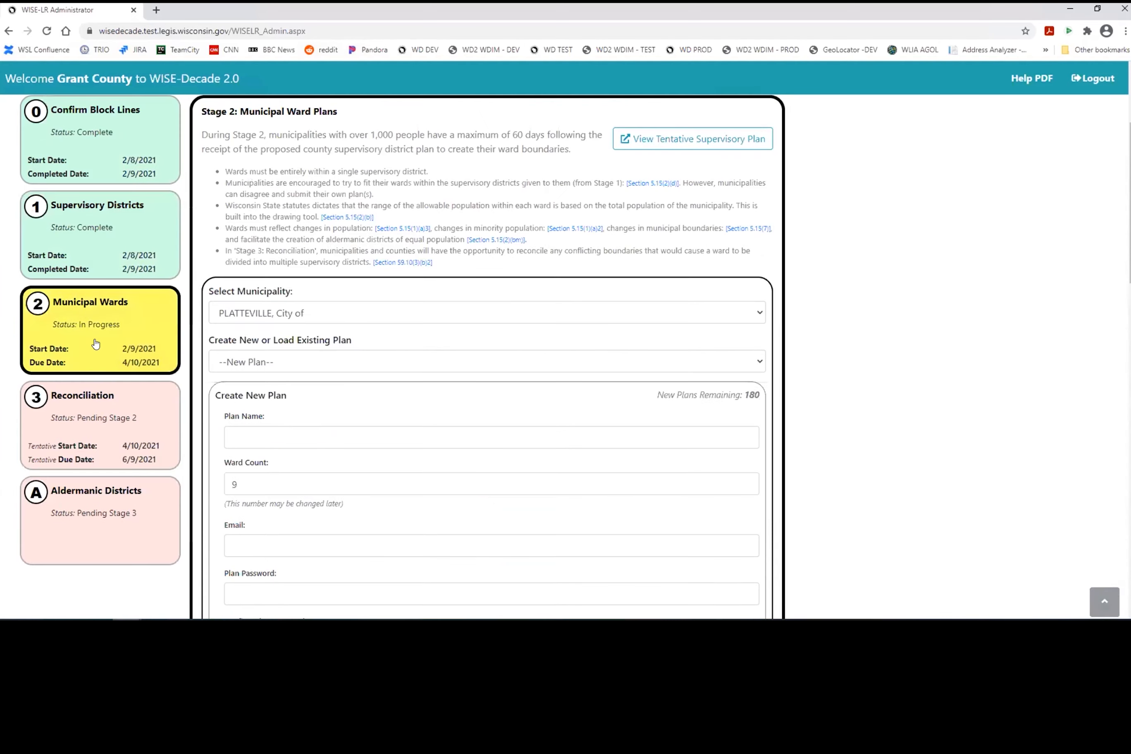
{"action": "left_click", "coordinate": [111, 446]}
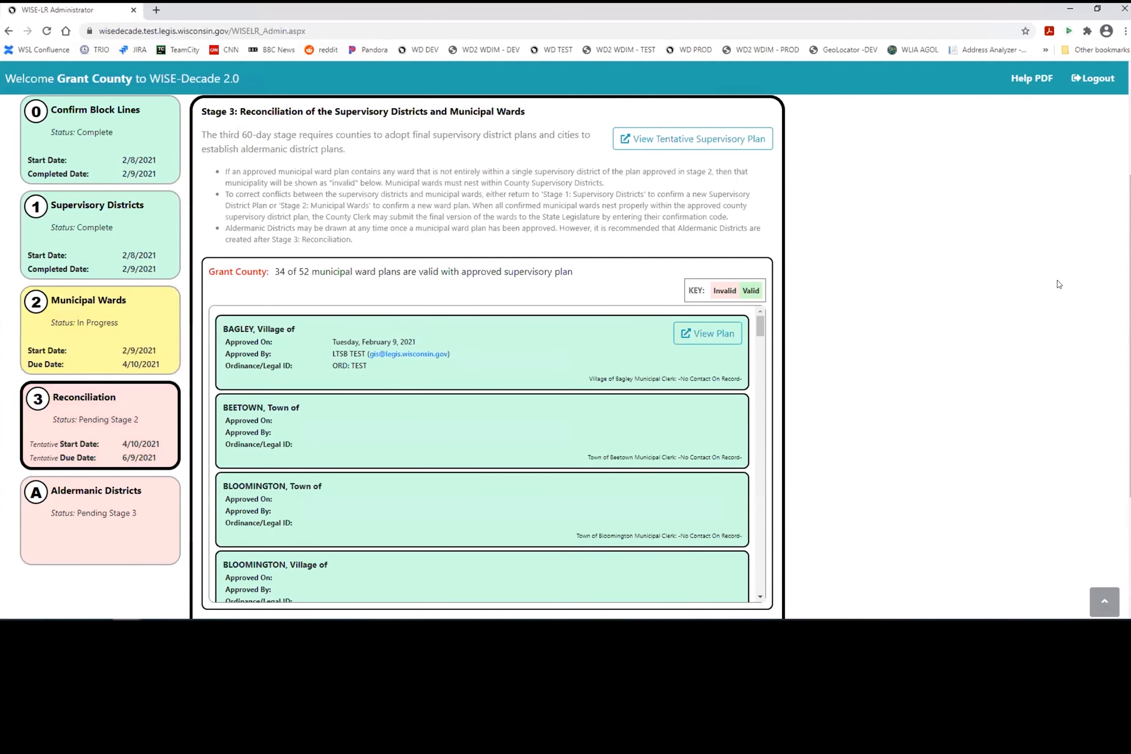
{"action": "scroll", "coordinate": [989, 328], "scroll_direction": "down", "scroll_amount": 3}
{"action": "scroll", "coordinate": [486, 273], "scroll_direction": "up", "scroll_amount": 1}
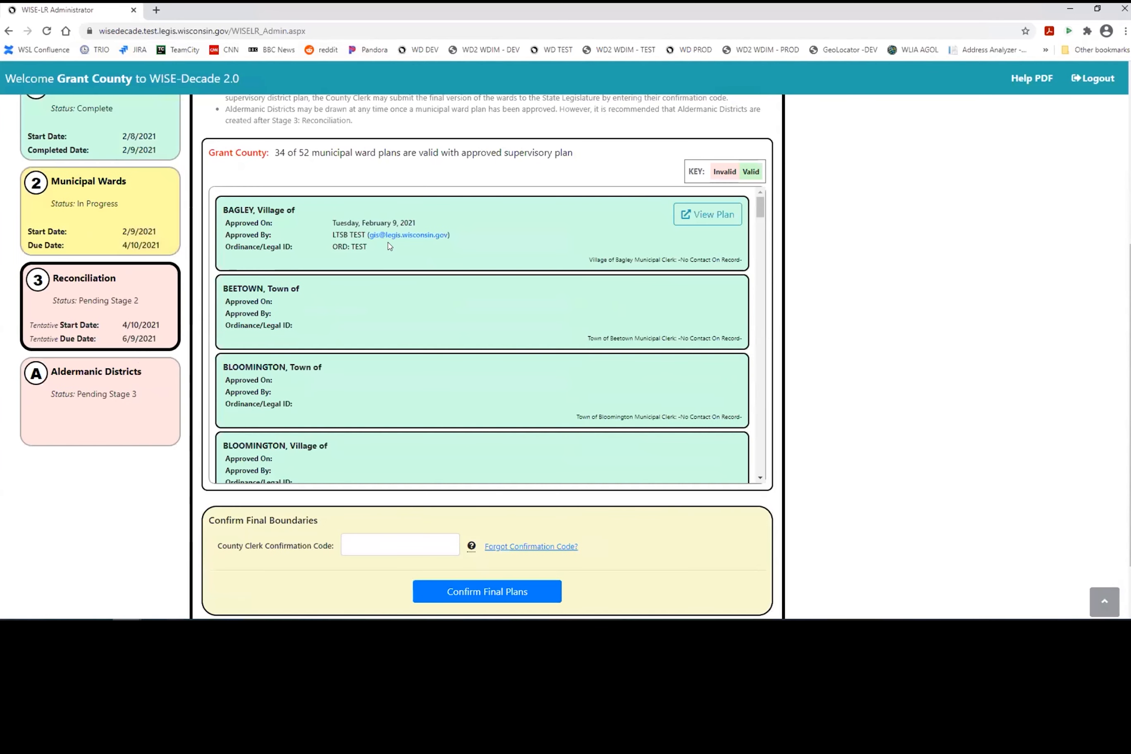
{"action": "scroll", "coordinate": [453, 289], "scroll_direction": "down", "scroll_amount": 5}
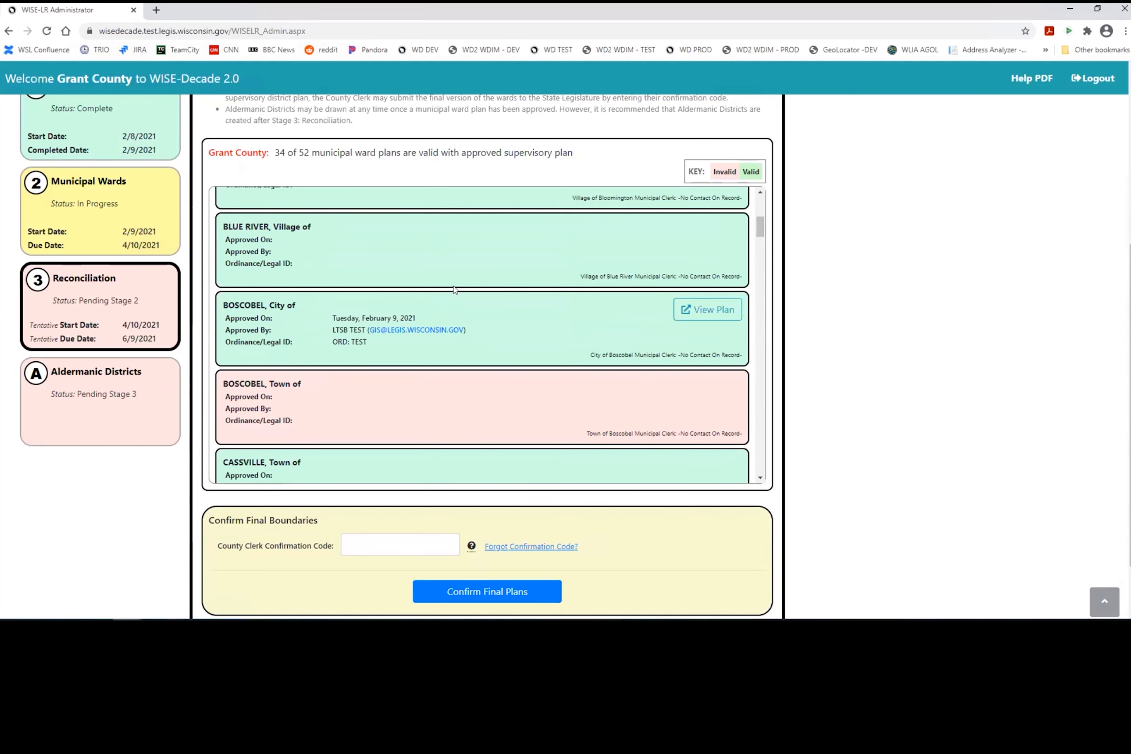
{"action": "scroll", "coordinate": [454, 289], "scroll_direction": "down", "scroll_amount": 3}
{"action": "scroll", "coordinate": [450, 290], "scroll_direction": "down", "scroll_amount": 2}
{"action": "scroll", "coordinate": [449, 289], "scroll_direction": "down", "scroll_amount": 15}
{"action": "scroll", "coordinate": [447, 286], "scroll_direction": "down", "scroll_amount": 20}
{"action": "scroll", "coordinate": [446, 286], "scroll_direction": "up", "scroll_amount": 14}
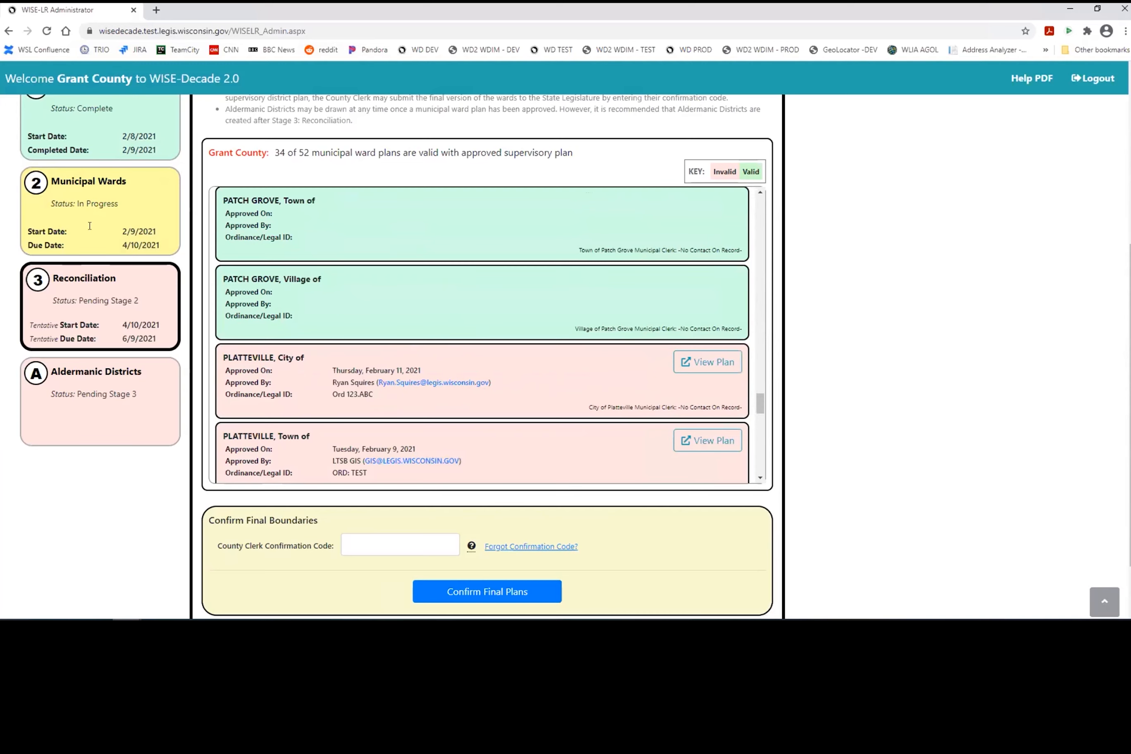
Step: Return to Stage 2 Municipal Wards and scroll the list down to PLATTEVILLE, City of
{"action": "left_click", "coordinate": [97, 199]}
{"action": "scroll", "coordinate": [952, 346], "scroll_direction": "down", "scroll_amount": 10}
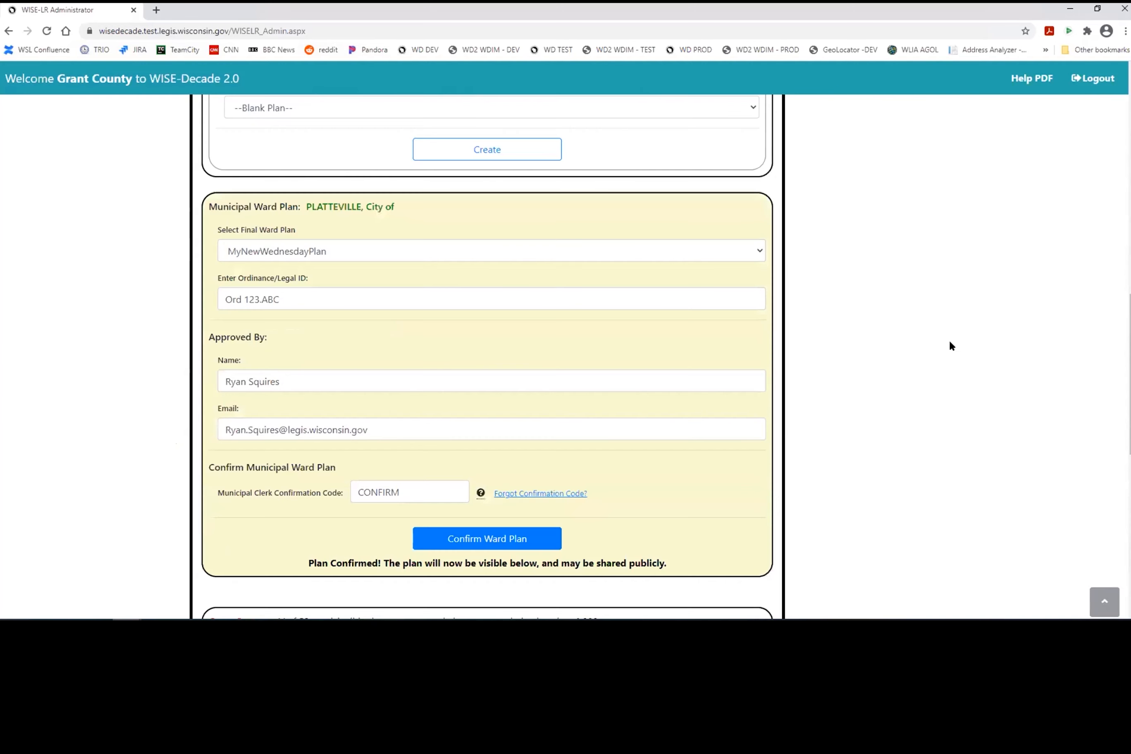
{"action": "scroll", "coordinate": [757, 404], "scroll_direction": "down", "scroll_amount": 8}
{"action": "scroll", "coordinate": [381, 444], "scroll_direction": "down", "scroll_amount": 15}
{"action": "scroll", "coordinate": [306, 405], "scroll_direction": "down", "scroll_amount": 15}
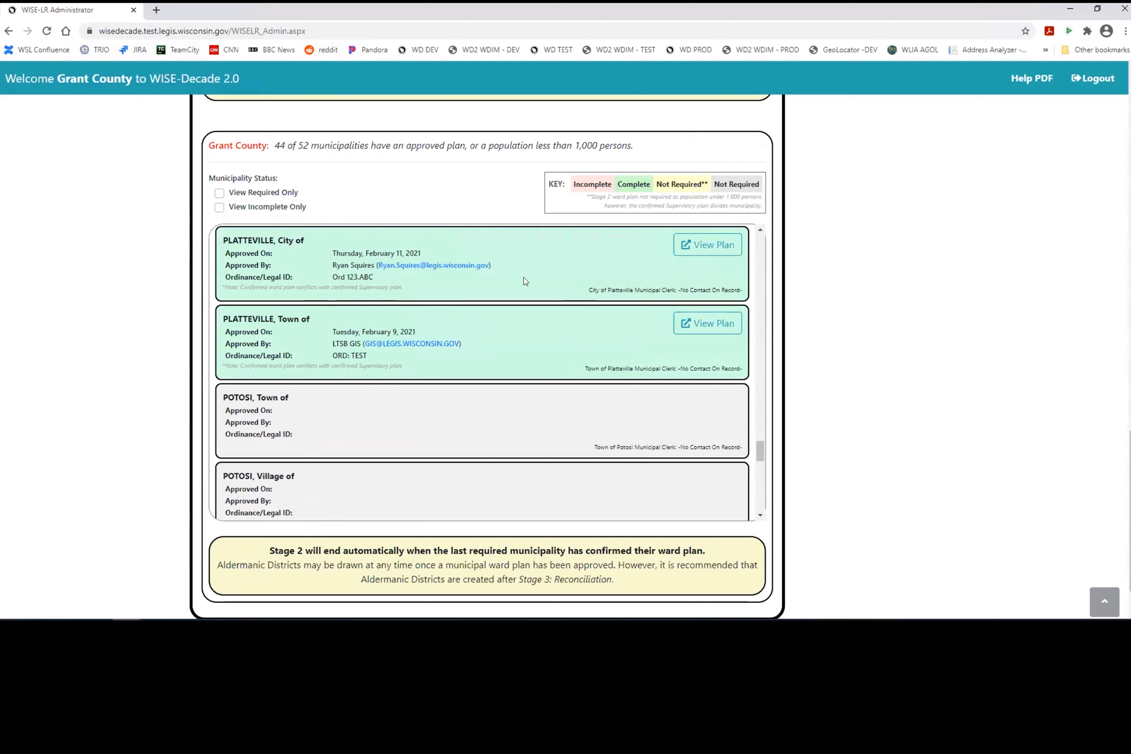
{"action": "left_click", "coordinate": [716, 246]}
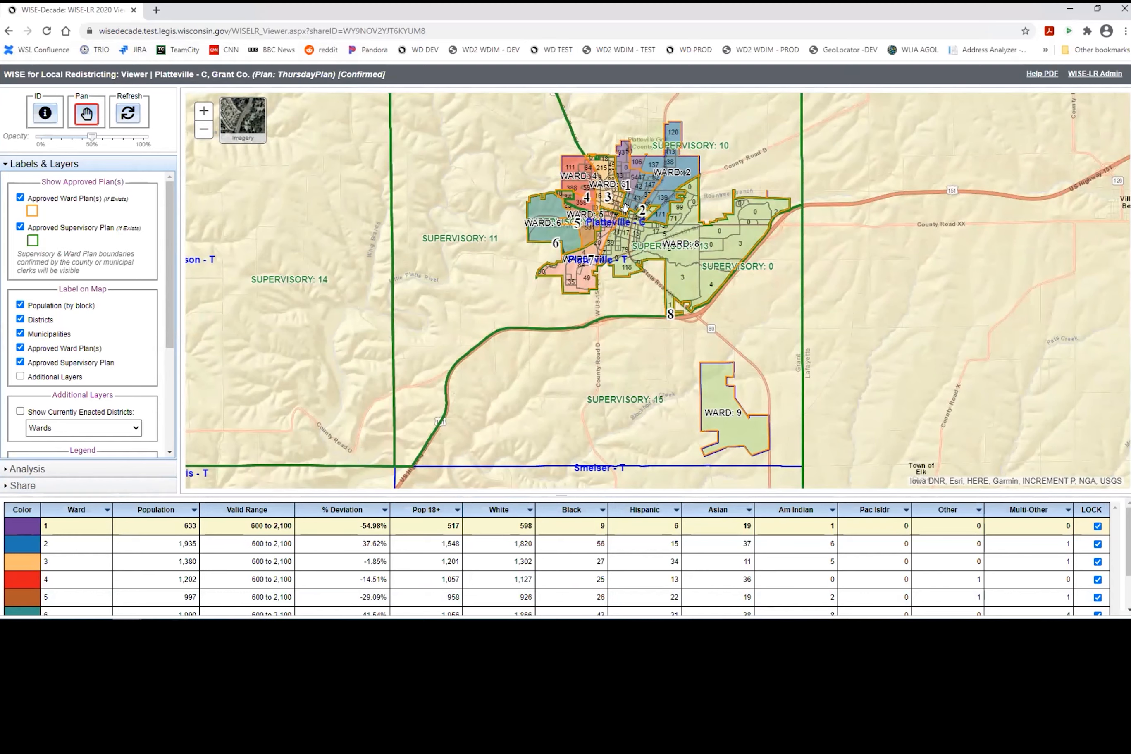
{"action": "scroll", "coordinate": [642, 212], "scroll_direction": "up", "scroll_amount": 1}
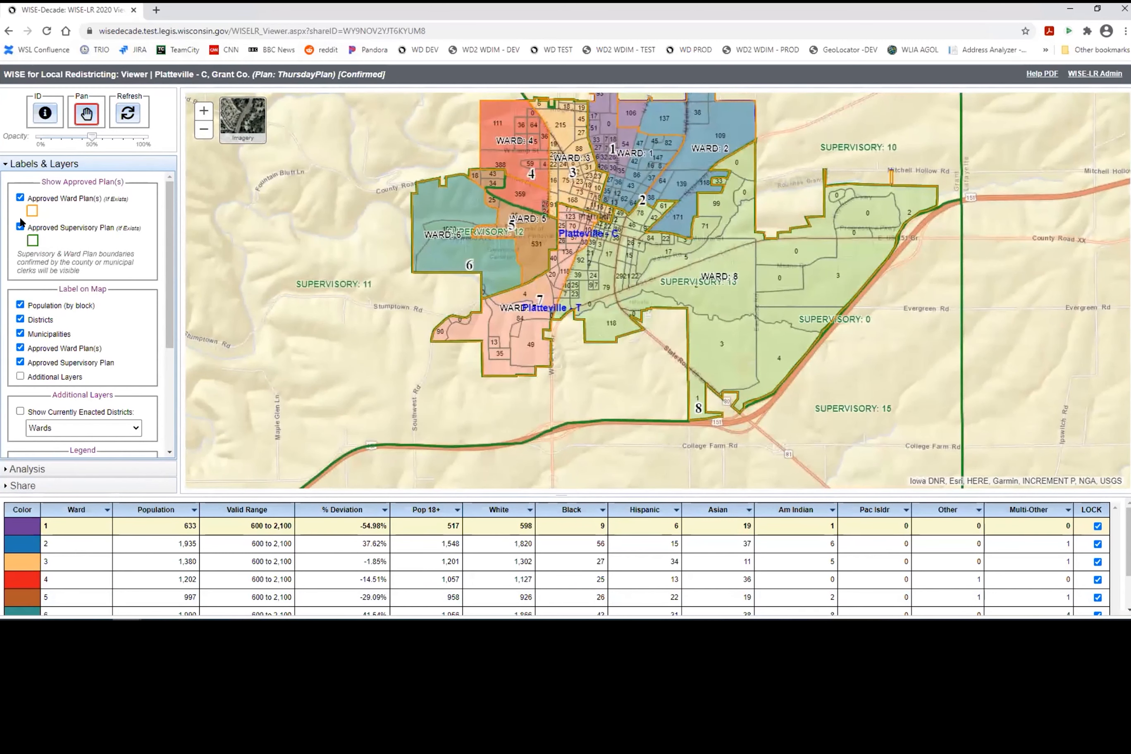
{"action": "left_click", "coordinate": [19, 197]}
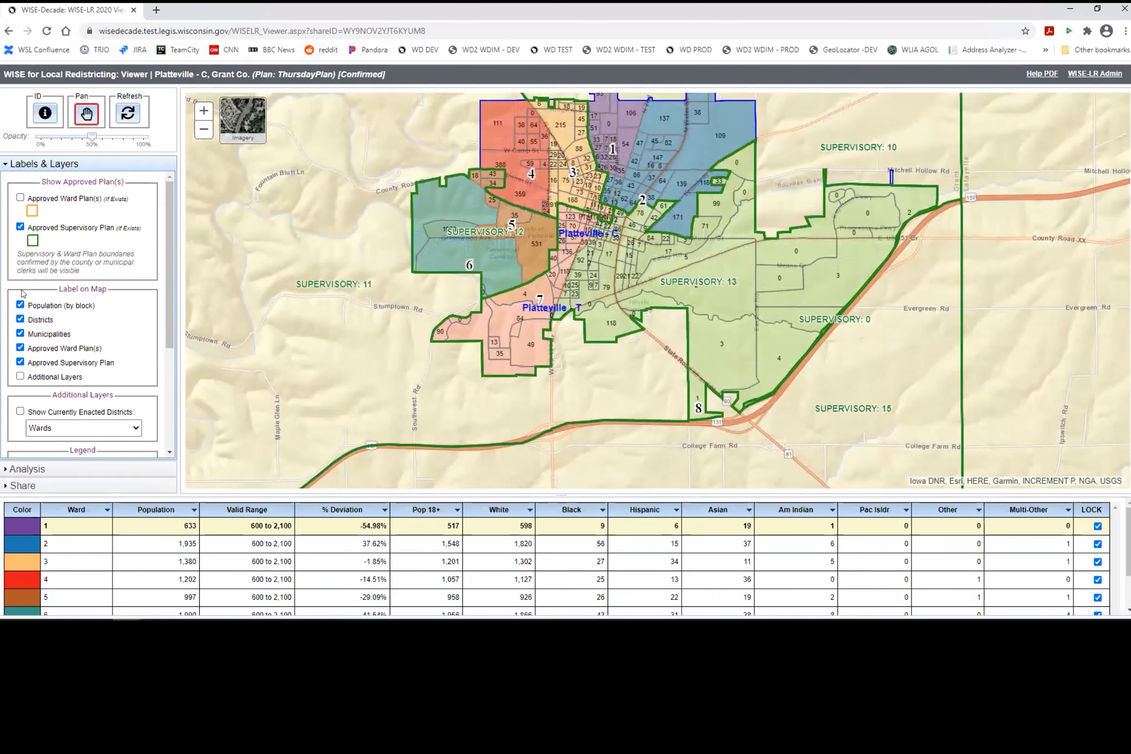
{"action": "left_click", "coordinate": [29, 468]}
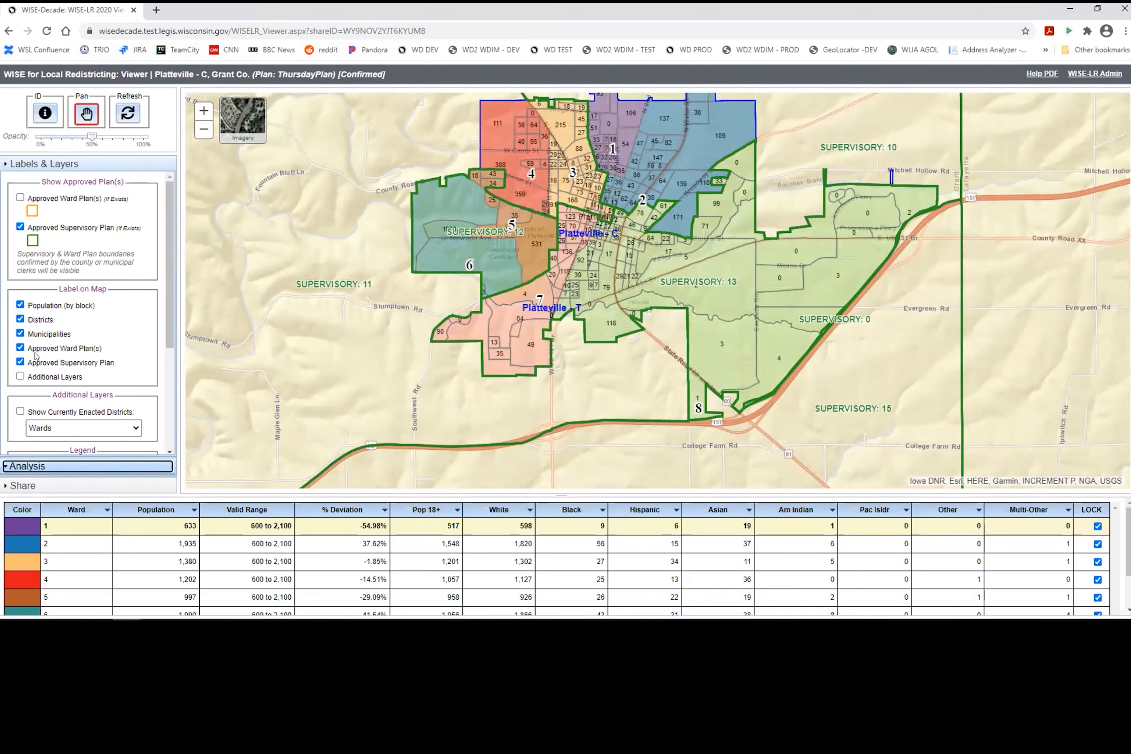
{"action": "scroll", "coordinate": [83, 339], "scroll_direction": "down", "scroll_amount": 1}
{"action": "left_click", "coordinate": [1094, 74]}
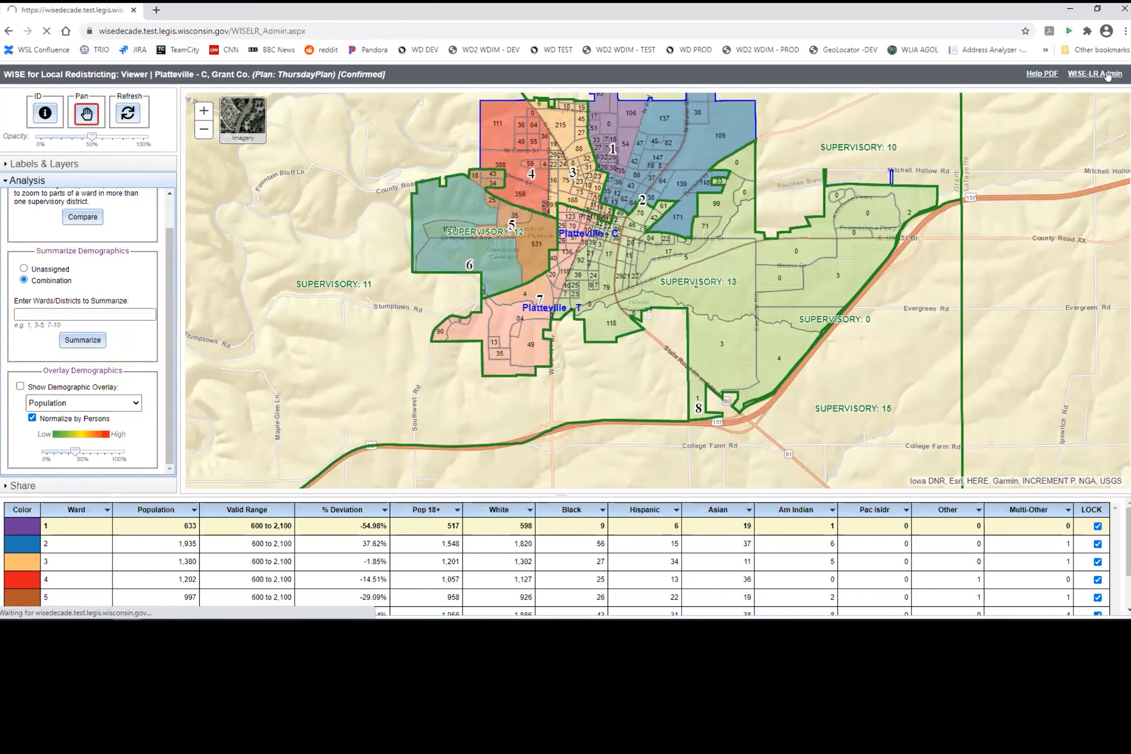
{"action": "scroll", "coordinate": [362, 471], "scroll_direction": "down", "scroll_amount": 5}
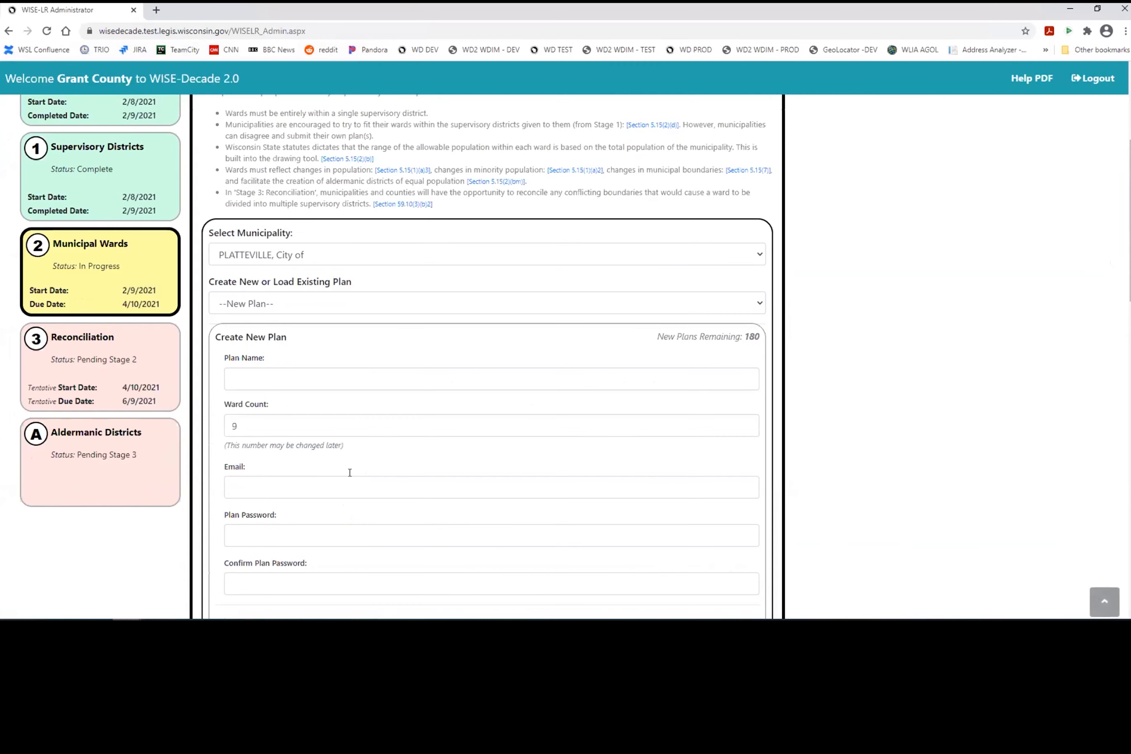
{"action": "scroll", "coordinate": [170, 360], "scroll_direction": "down", "scroll_amount": 1}
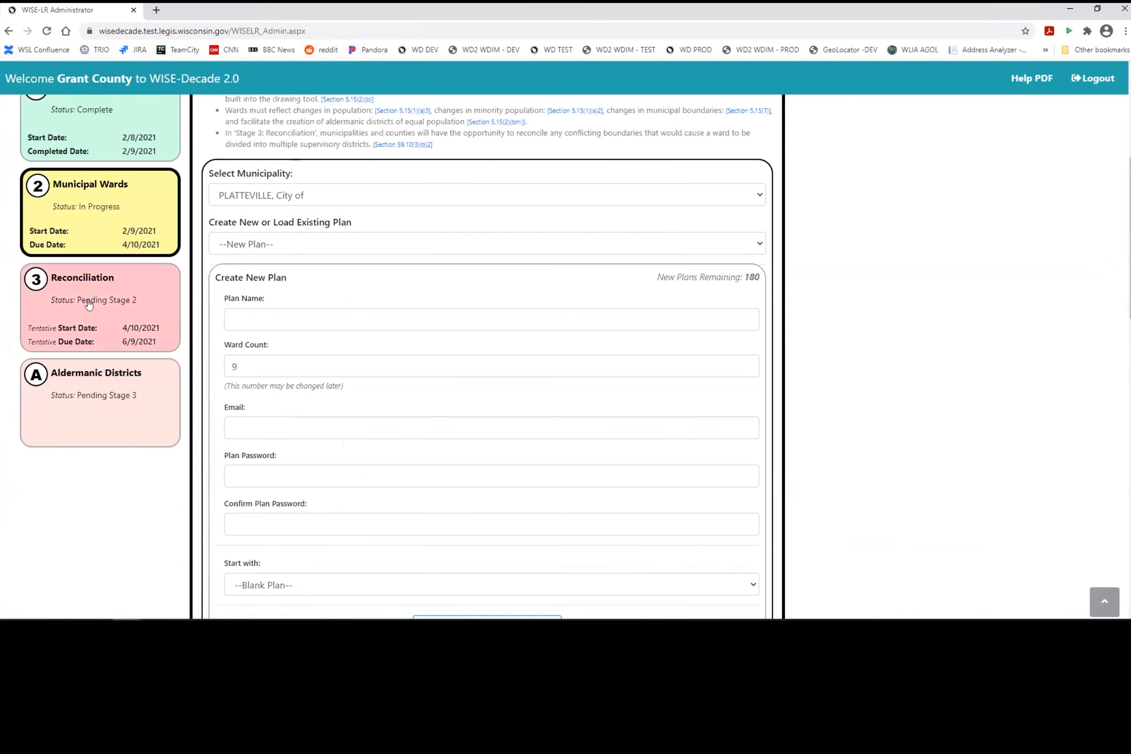
{"action": "left_click", "coordinate": [89, 306]}
{"action": "scroll", "coordinate": [861, 373], "scroll_direction": "down", "scroll_amount": 2}
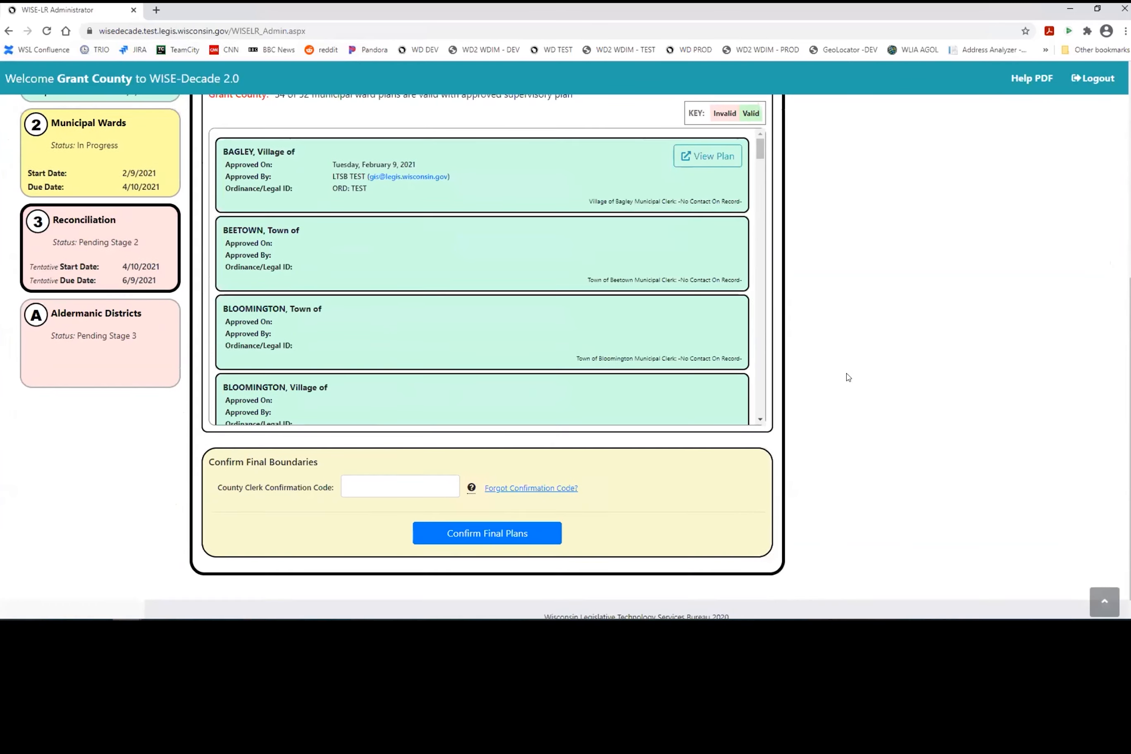
{"action": "scroll", "coordinate": [416, 341], "scroll_direction": "up", "scroll_amount": 2}
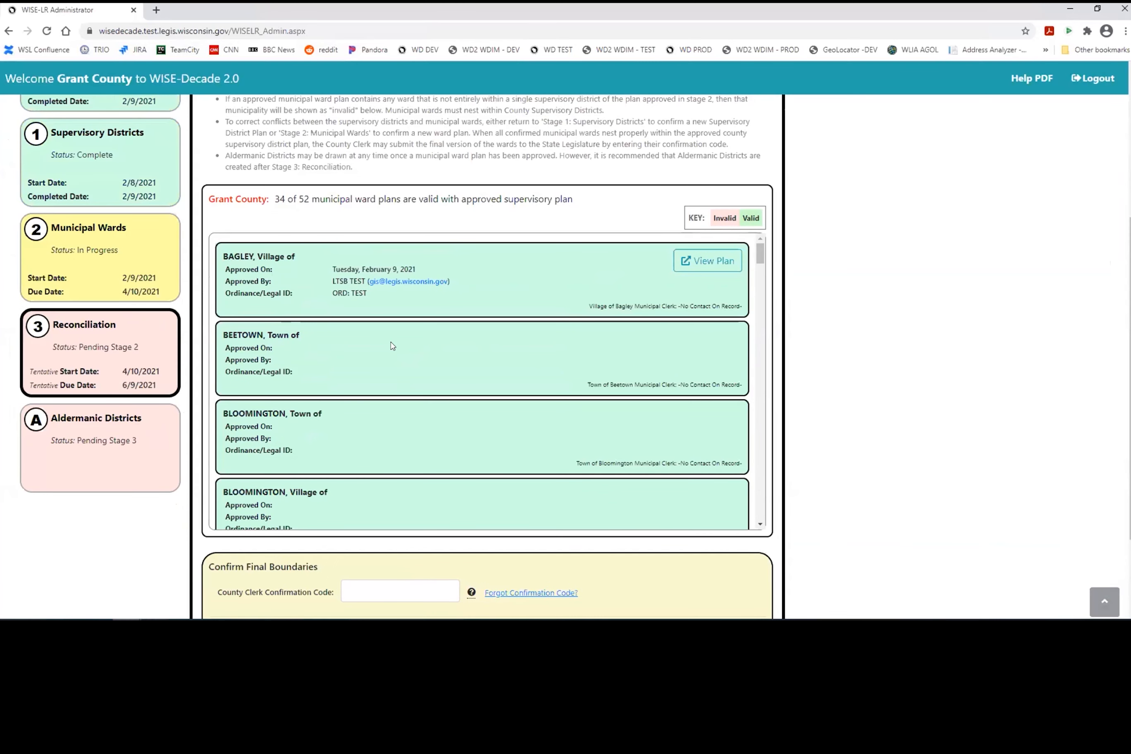
{"action": "scroll", "coordinate": [392, 350], "scroll_direction": "down", "scroll_amount": 1}
{"action": "scroll", "coordinate": [392, 349], "scroll_direction": "down", "scroll_amount": 1}
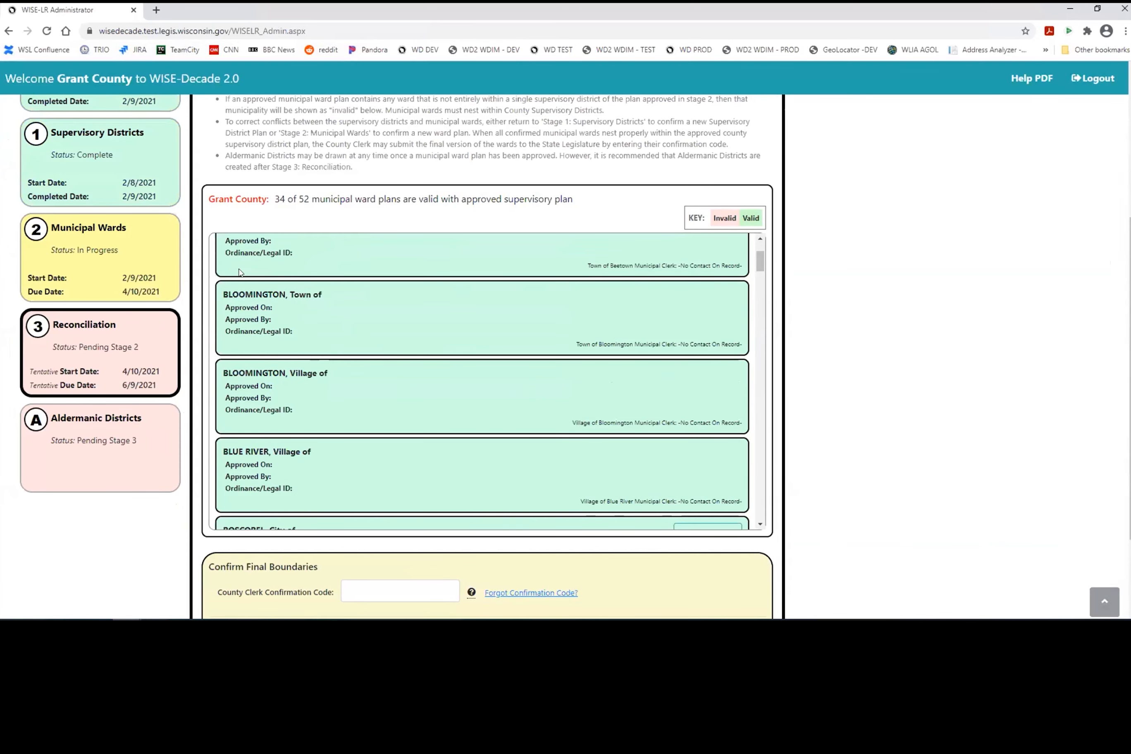
{"action": "scroll", "coordinate": [299, 321], "scroll_direction": "down", "scroll_amount": 5}
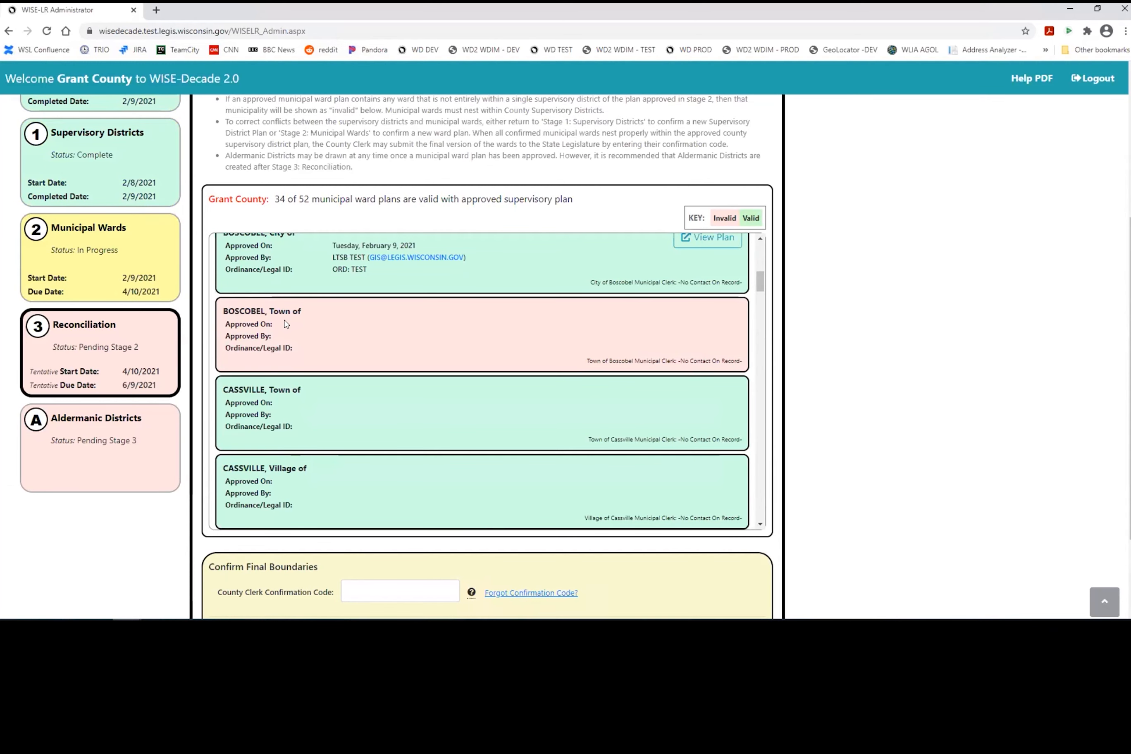
{"action": "left_click", "coordinate": [96, 243]}
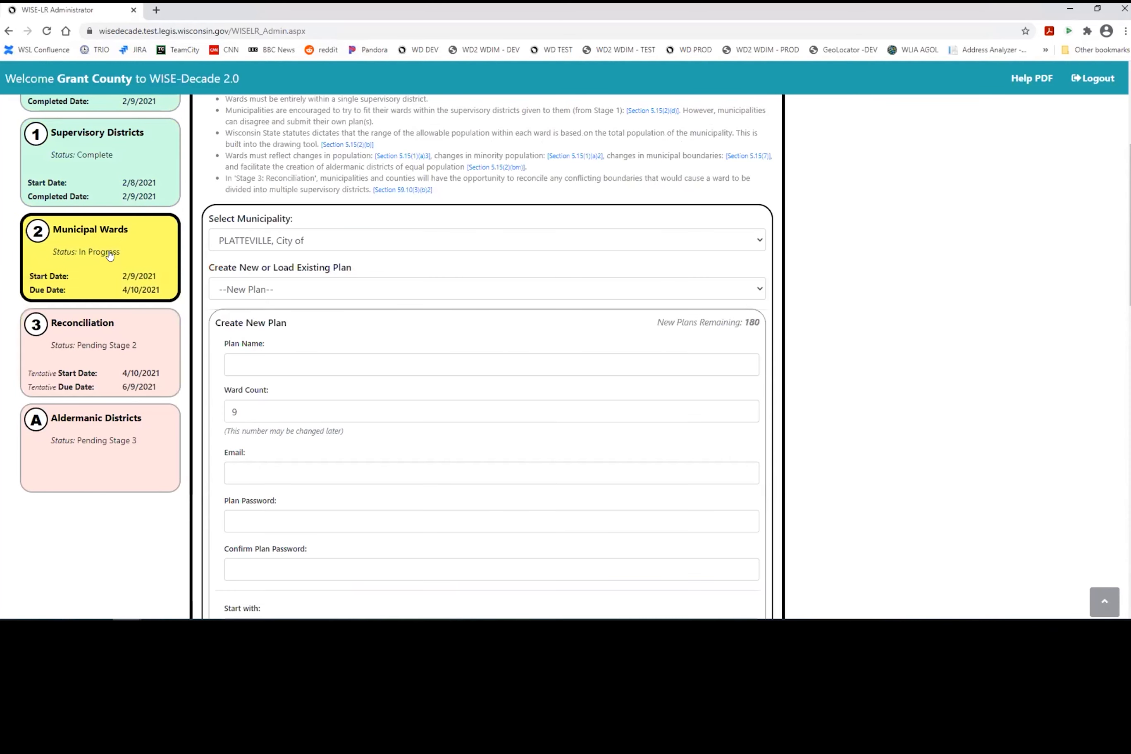
{"action": "left_click", "coordinate": [336, 242]}
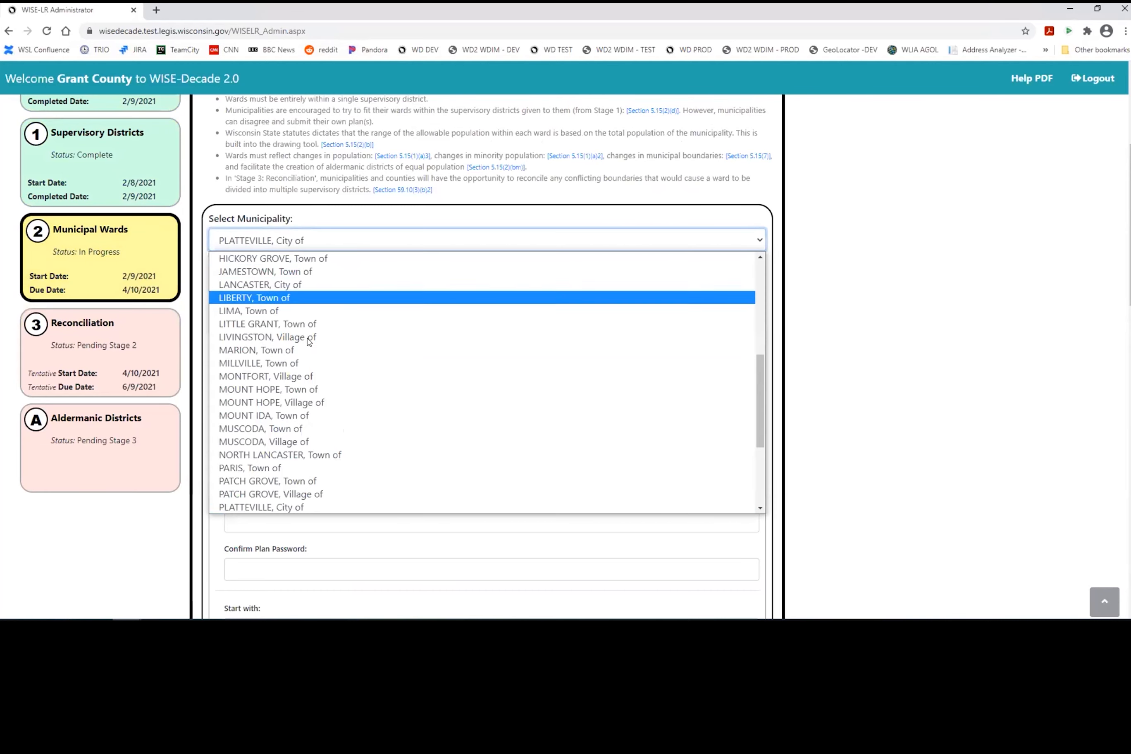
{"action": "scroll", "coordinate": [314, 350], "scroll_direction": "up", "scroll_amount": 5}
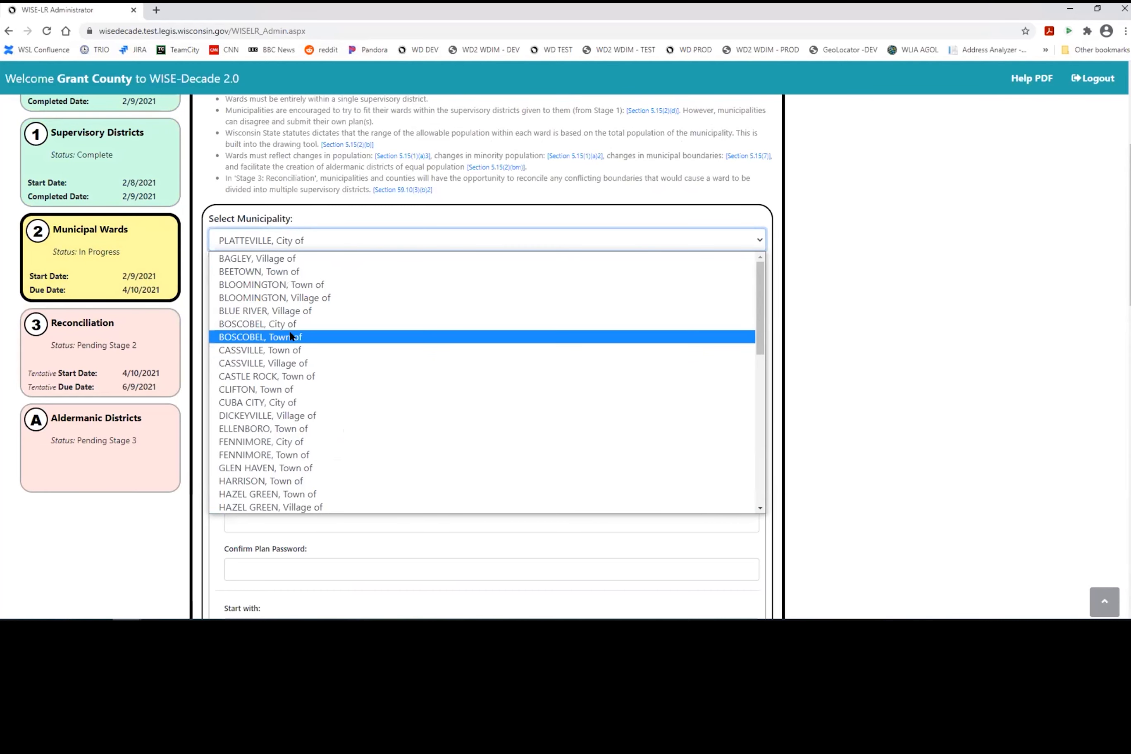
{"action": "left_click", "coordinate": [315, 338]}
{"action": "left_click", "coordinate": [93, 152]}
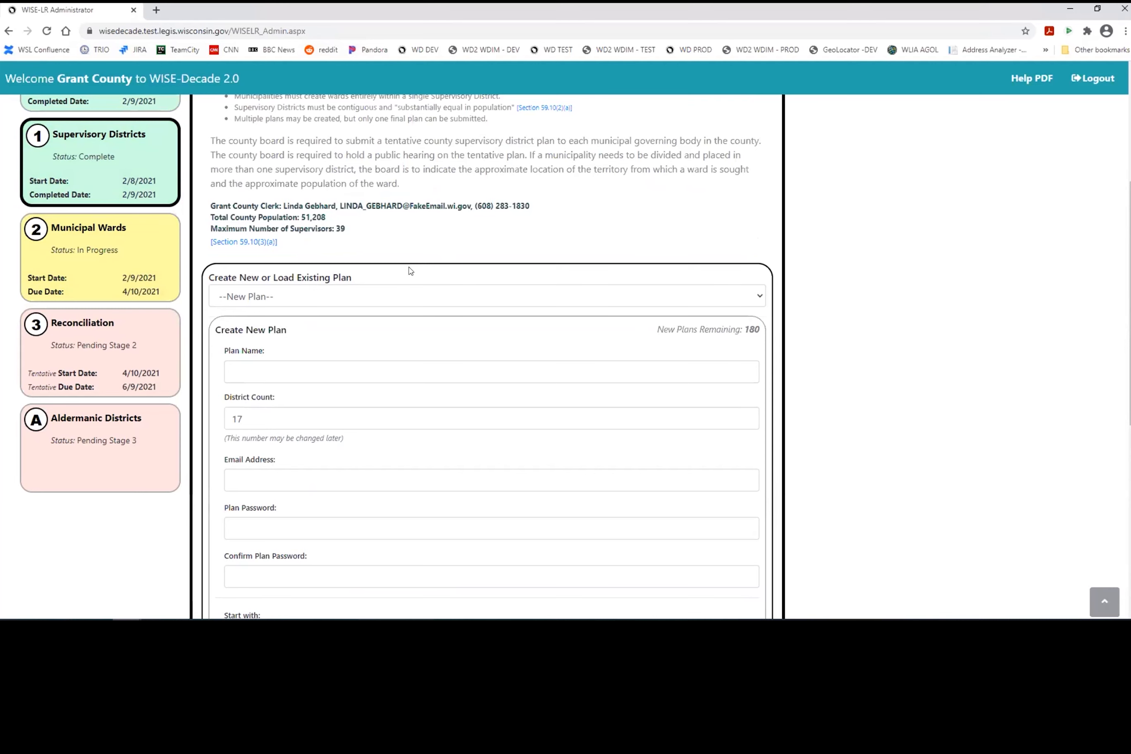
{"action": "left_click", "coordinate": [92, 366]}
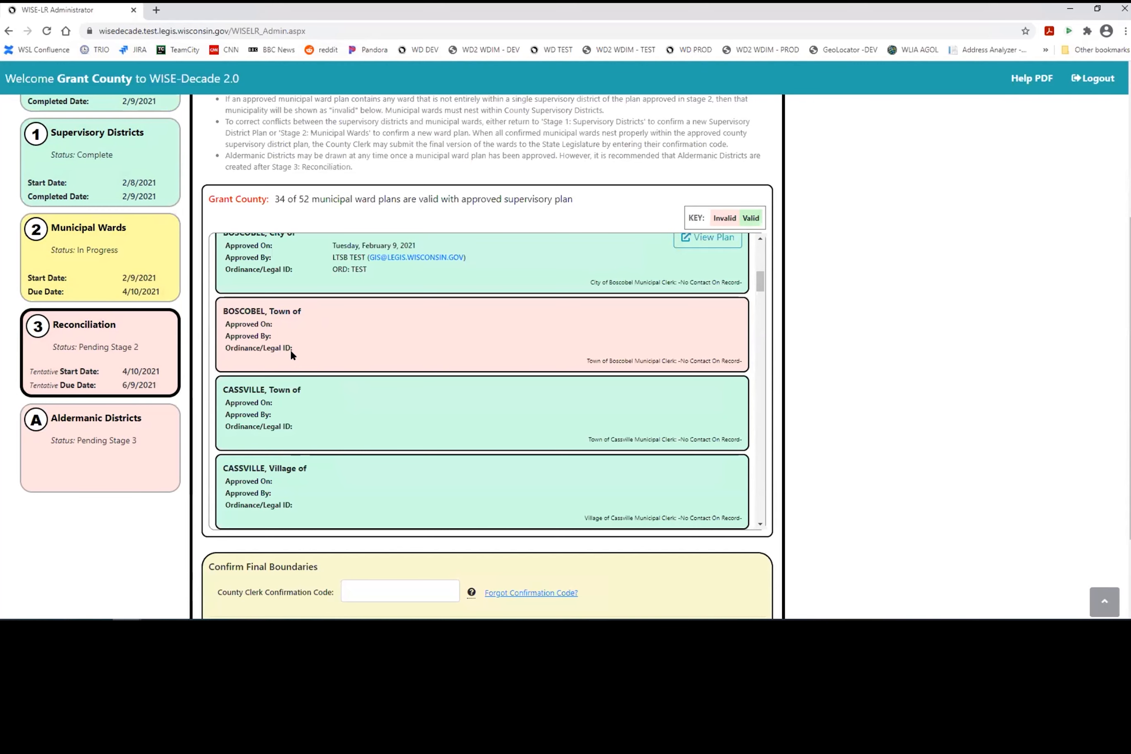
{"action": "scroll", "coordinate": [822, 371], "scroll_direction": "down", "scroll_amount": 1}
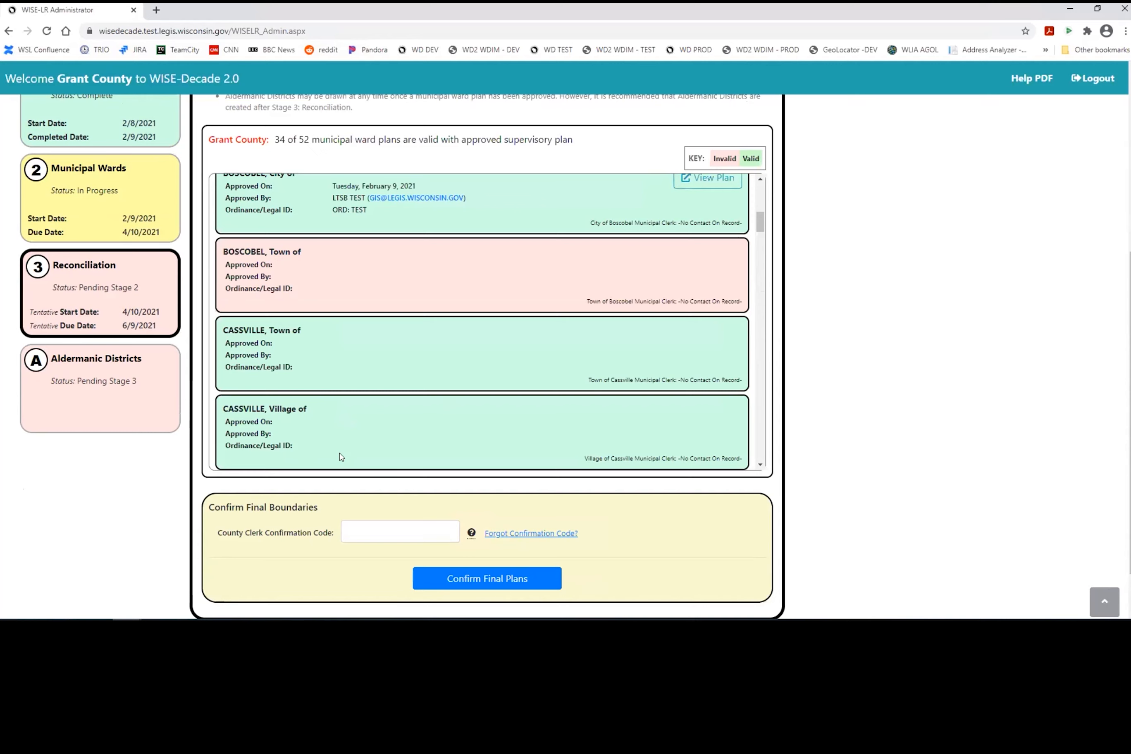
Step: Open Aldermanic Districts and name the new plan AlderExample, starting from a Blank Plan
{"action": "left_click", "coordinate": [112, 404]}
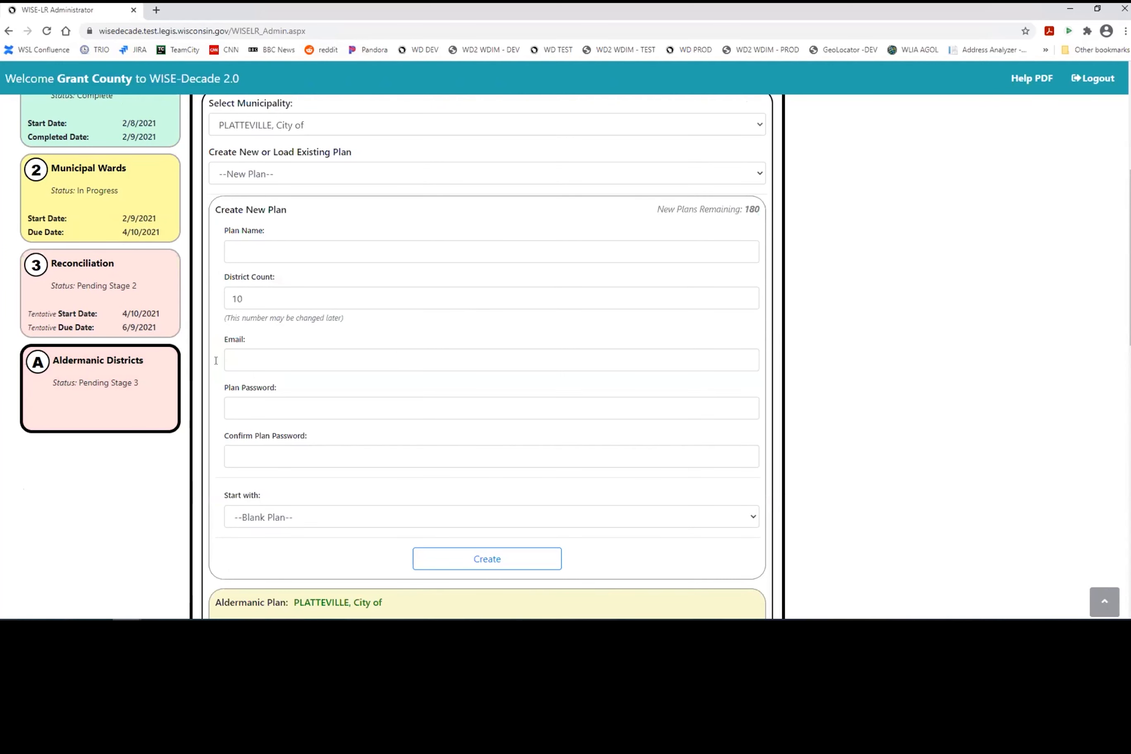
{"action": "scroll", "coordinate": [119, 280], "scroll_direction": "up", "scroll_amount": 1}
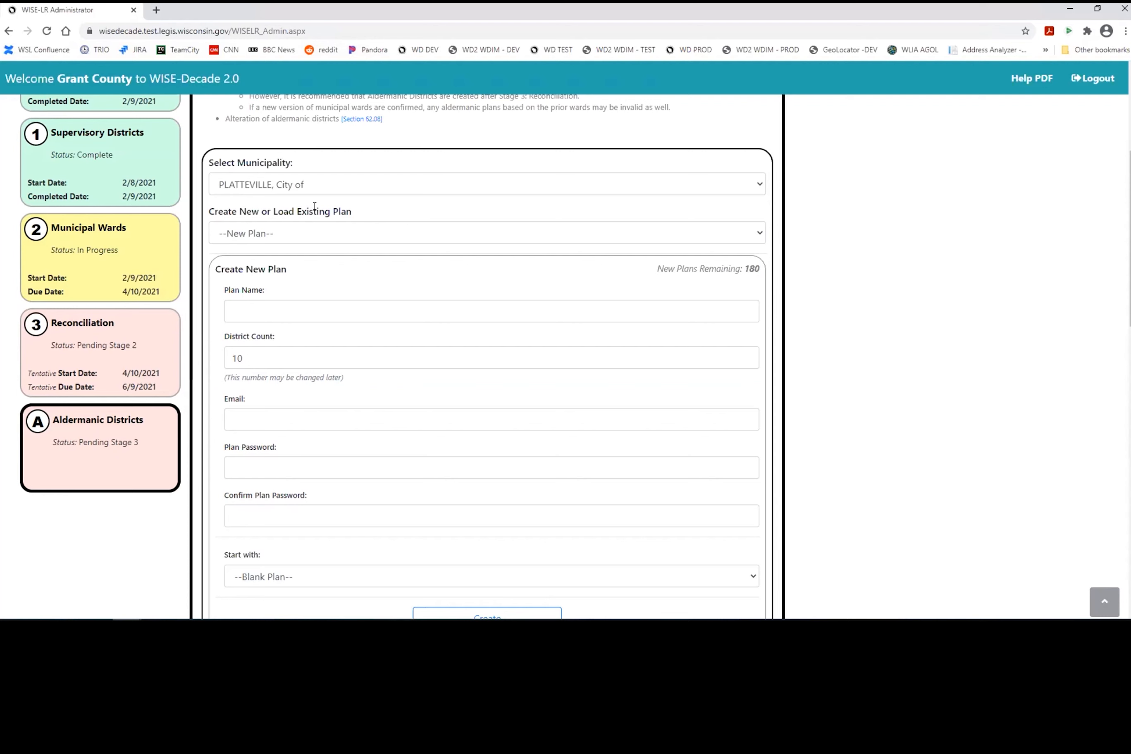
{"action": "left_click", "coordinate": [344, 300]}
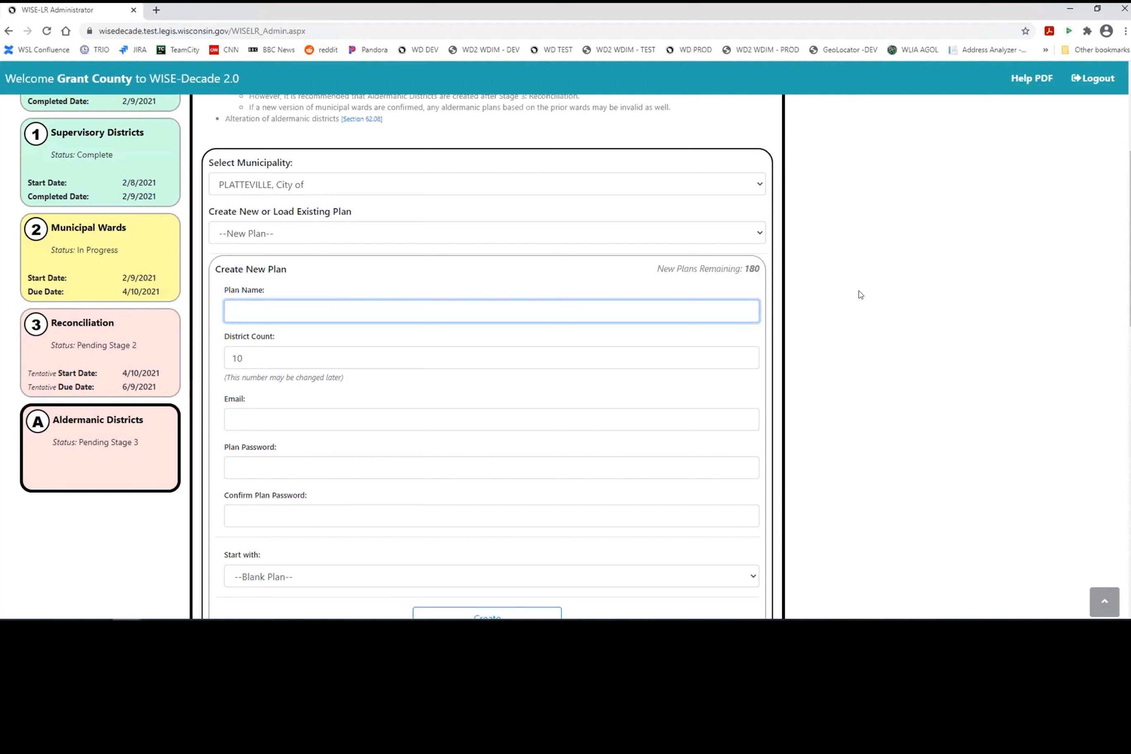
{"action": "scroll", "coordinate": [853, 299], "scroll_direction": "down", "scroll_amount": 1}
{"action": "scroll", "coordinate": [783, 308], "scroll_direction": "down", "scroll_amount": 1}
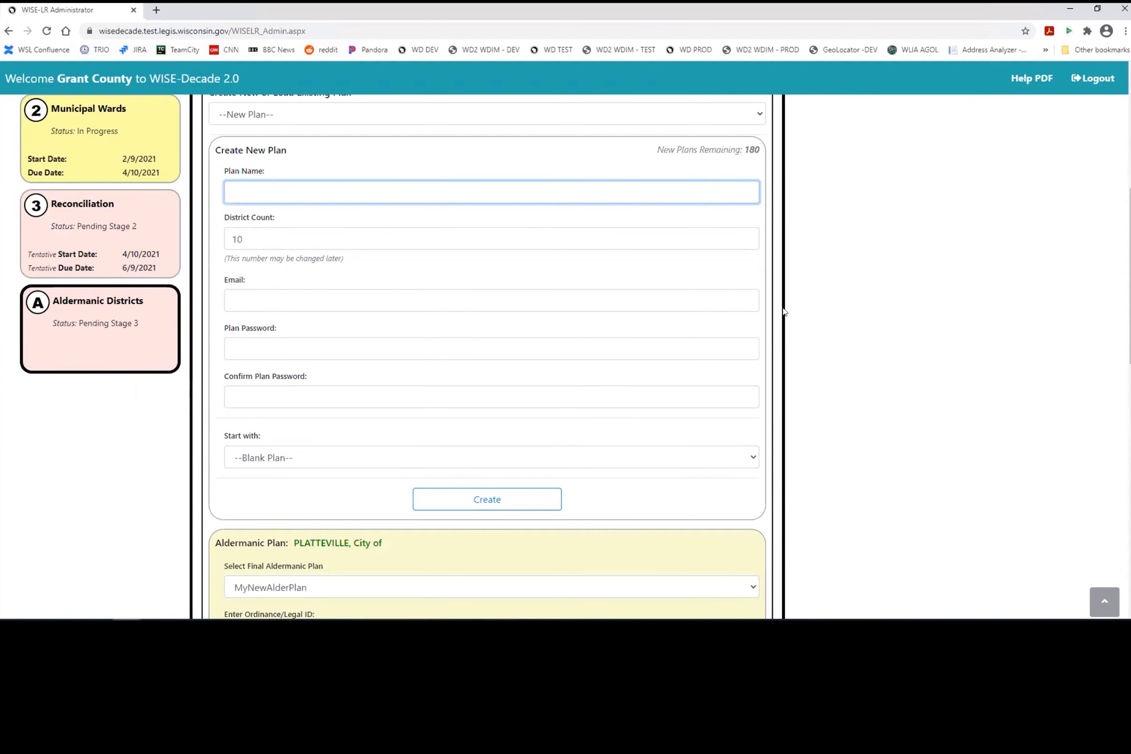
{"action": "type", "text": "AlderExample"}
{"action": "left_click", "coordinate": [273, 304]}
{"action": "left_click", "coordinate": [326, 462]}
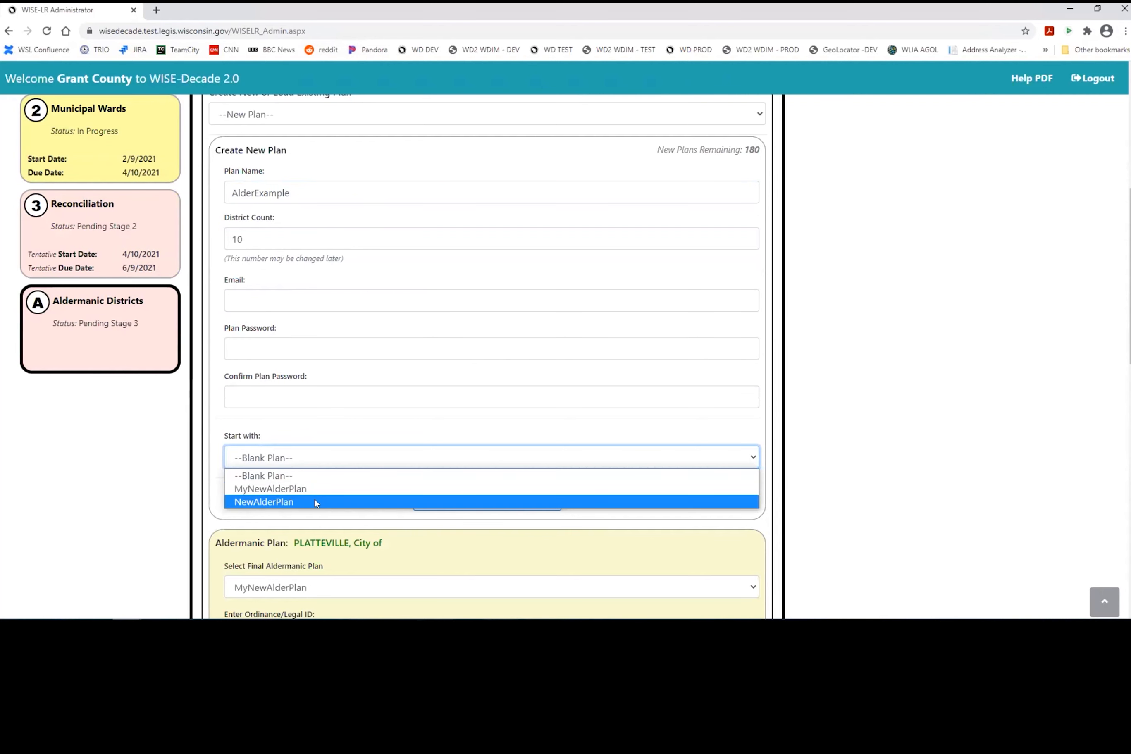
{"action": "left_click", "coordinate": [317, 452]}
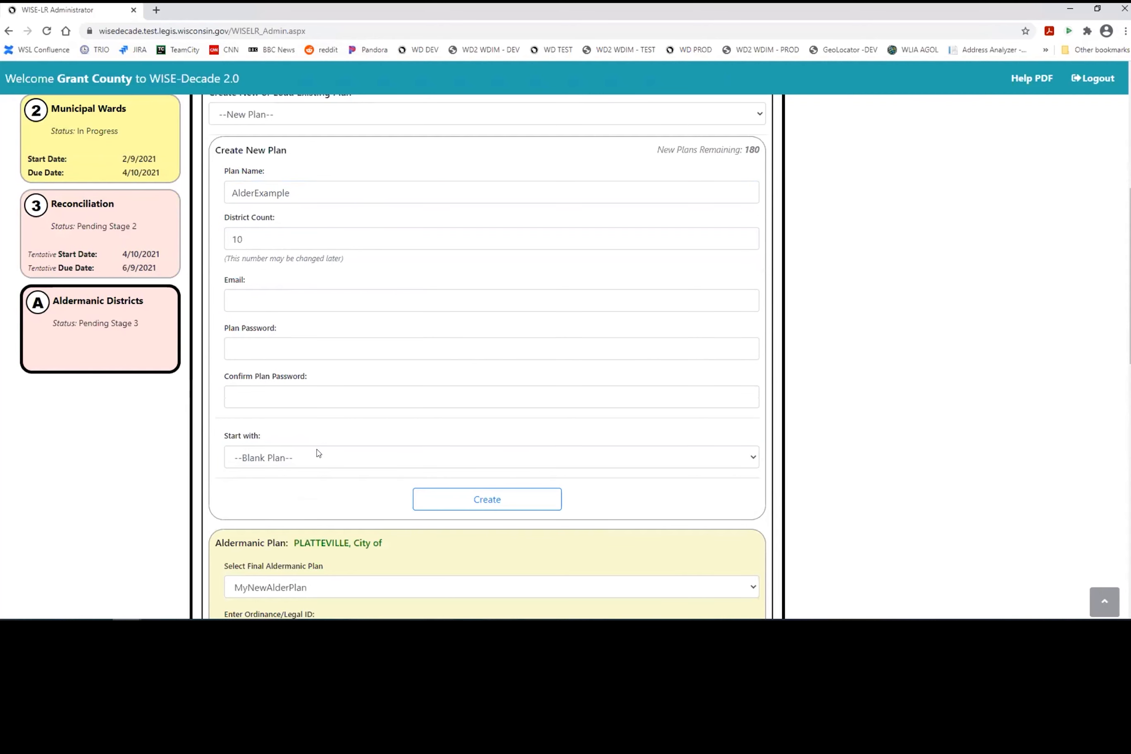
Step: Fill in the contact e-mail and both password fields, then create the plan
{"action": "left_click", "coordinate": [315, 300]}
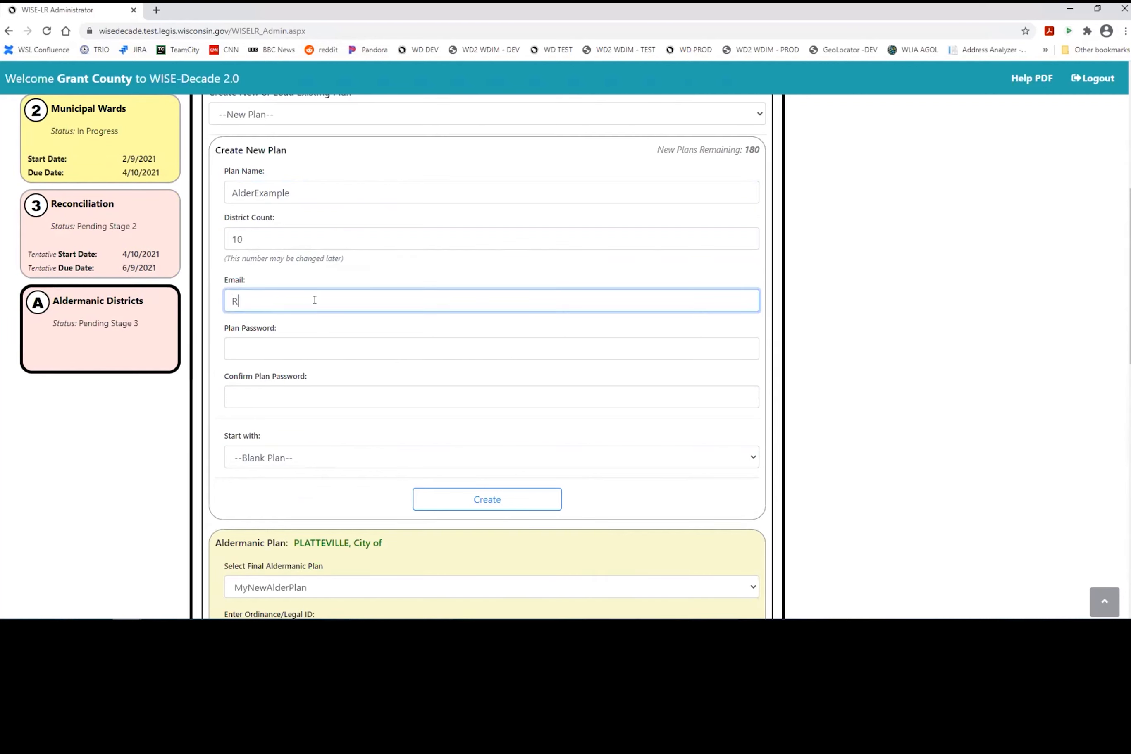
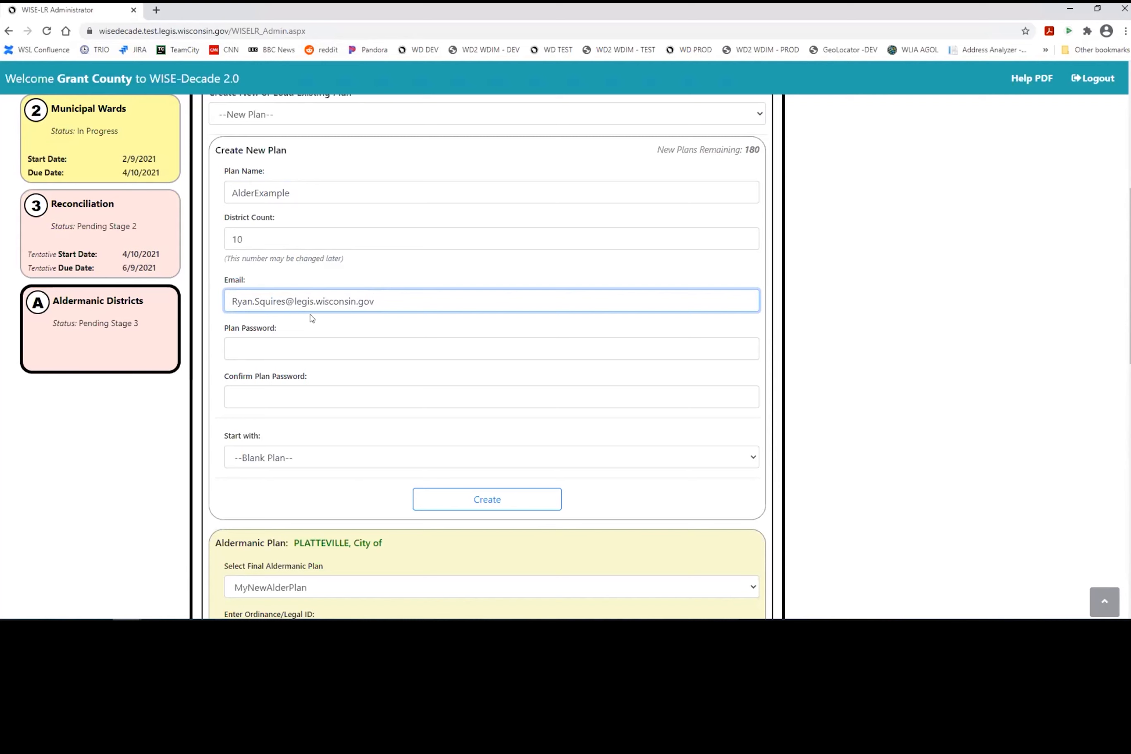
{"action": "left_click", "coordinate": [296, 339]}
{"action": "type", "text": "•••"}
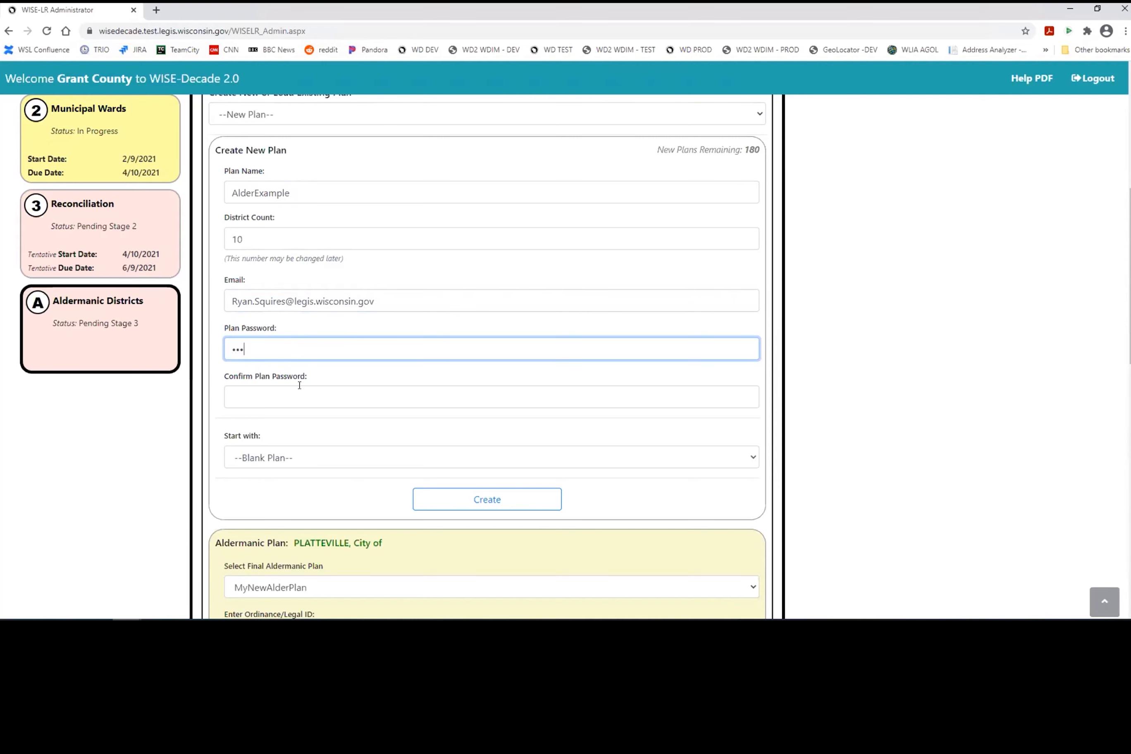
{"action": "key", "text": "Tab"}
{"action": "type", "text": "•••"}
{"action": "key", "text": "Tab"}
{"action": "left_click", "coordinate": [497, 504]}
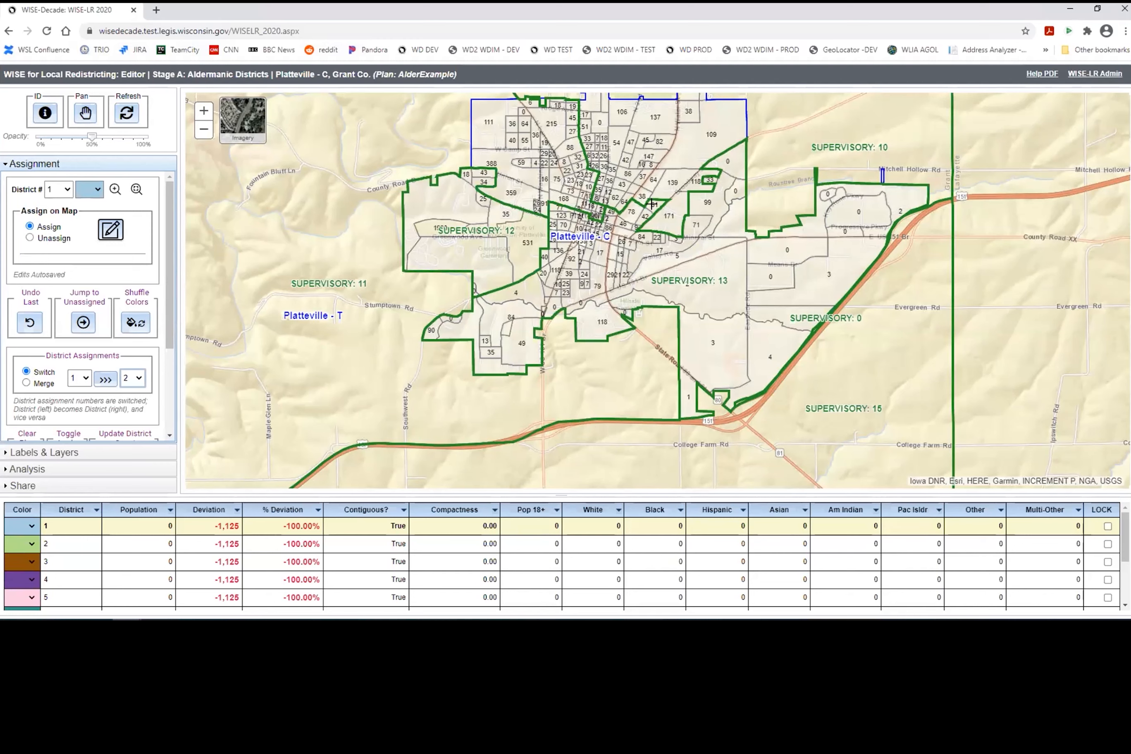
Step: Show approved ward boundaries, hide supervisory lines, and assign the southwestern wards to district 1
{"action": "left_click", "coordinate": [43, 452]}
{"action": "left_click", "coordinate": [20, 214]}
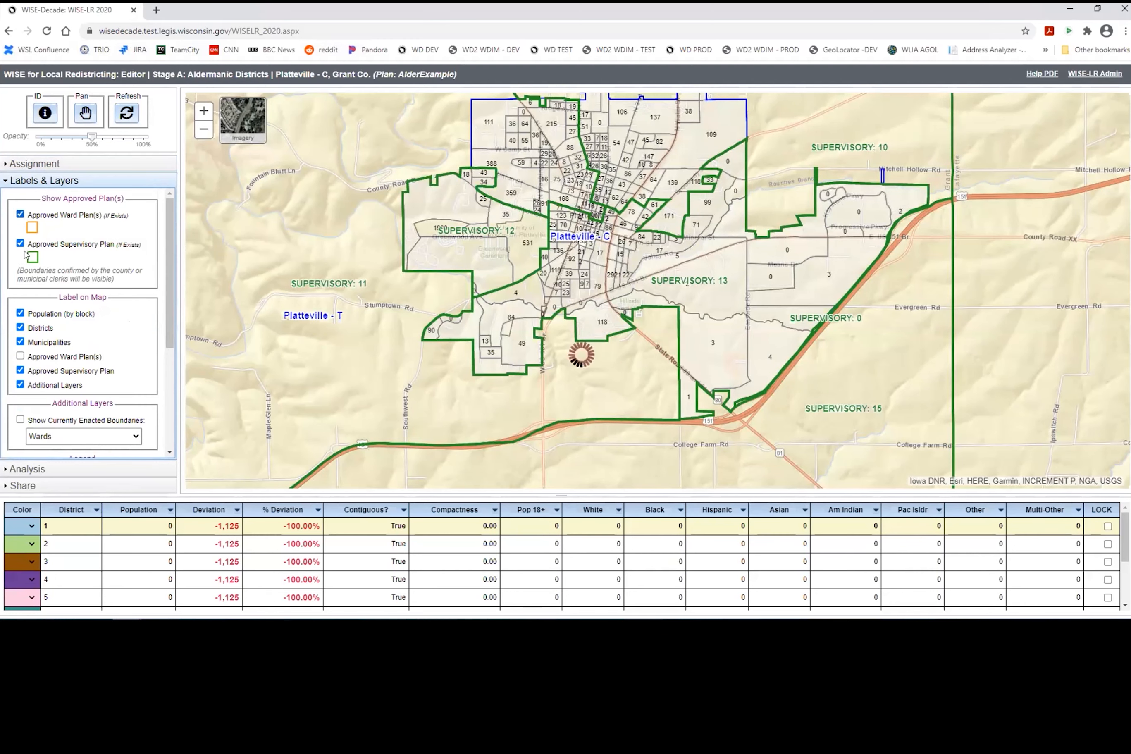
{"action": "left_click", "coordinate": [19, 243]}
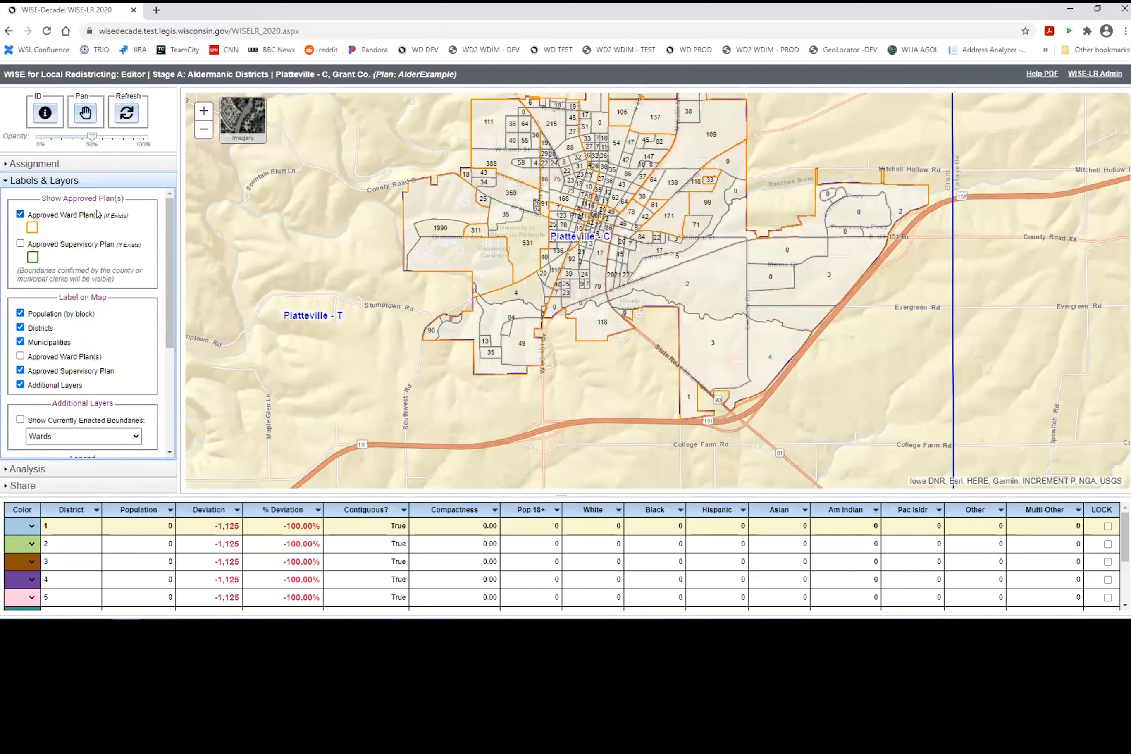
{"action": "left_click", "coordinate": [103, 163]}
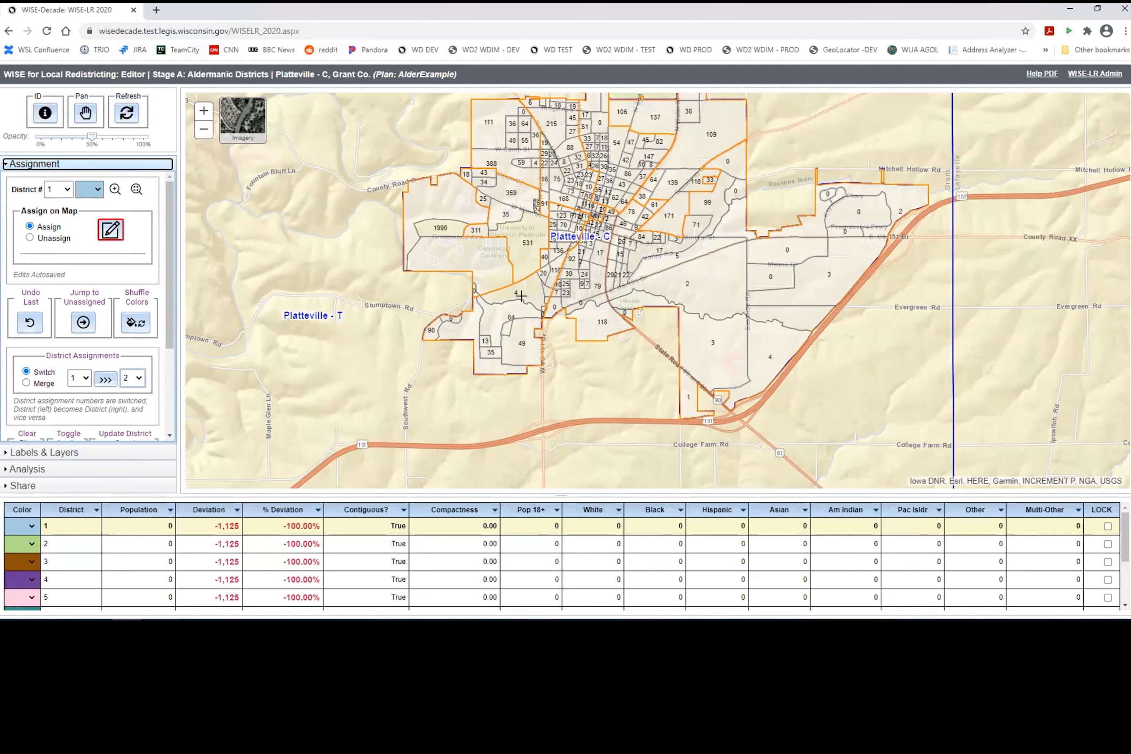
{"action": "left_click", "coordinate": [491, 335]}
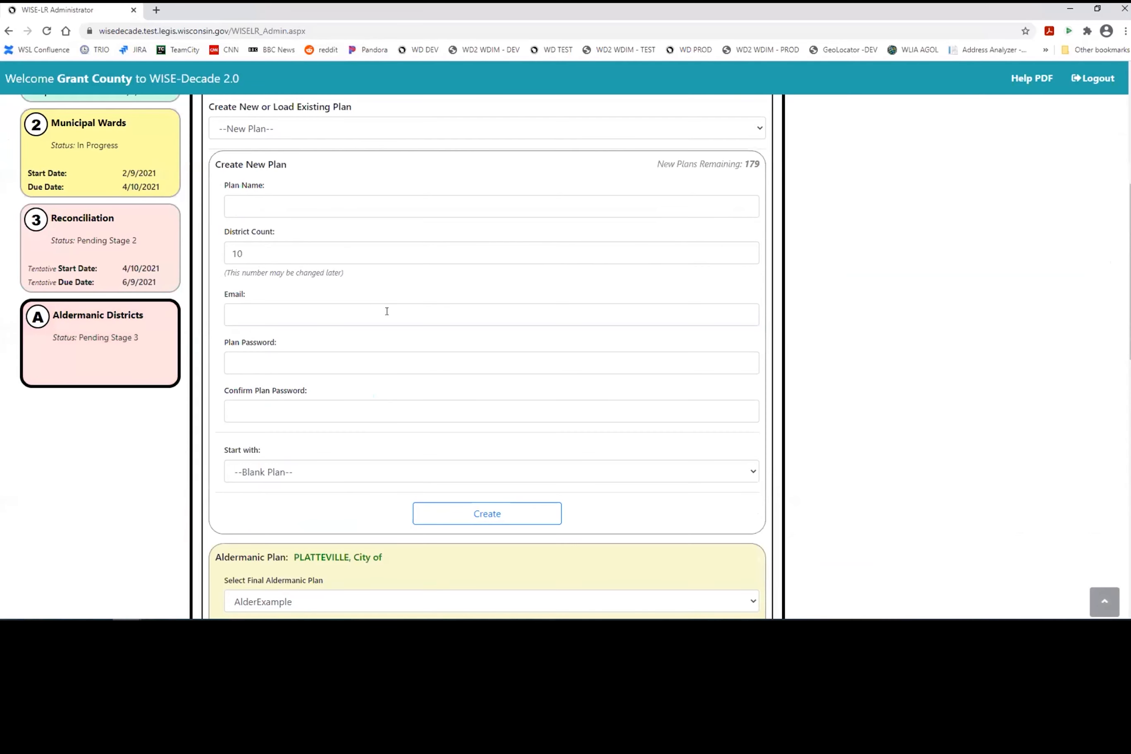
Step: Scroll down through the admin Aldermanic Plan panel and municipality list, then back up
{"action": "scroll", "coordinate": [387, 310], "scroll_direction": "down", "scroll_amount": 10}
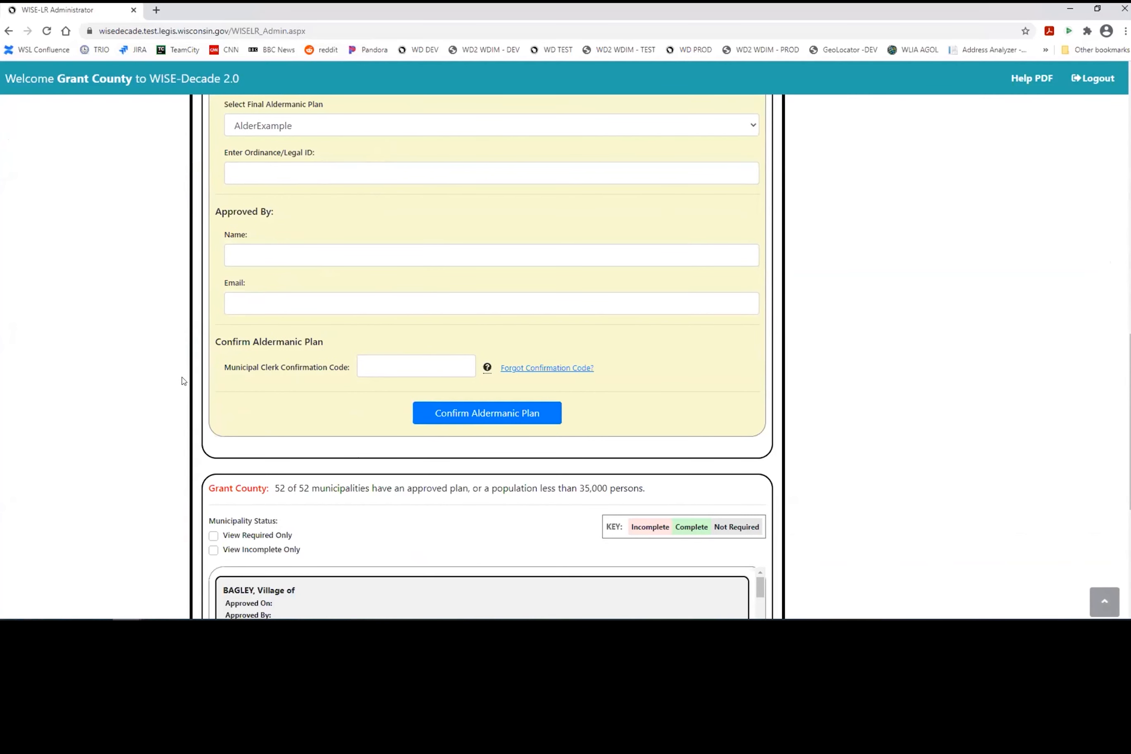
{"action": "scroll", "coordinate": [184, 384], "scroll_direction": "down", "scroll_amount": 6}
{"action": "scroll", "coordinate": [360, 312], "scroll_direction": "down", "scroll_amount": 7}
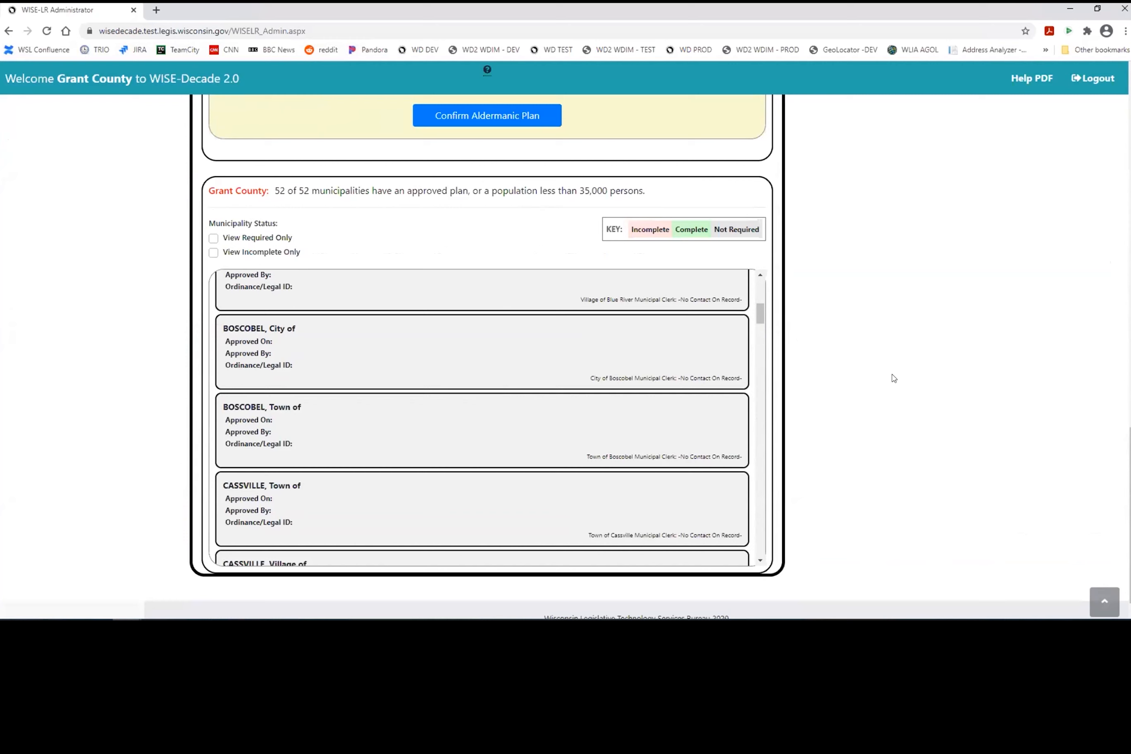
{"action": "scroll", "coordinate": [410, 316], "scroll_direction": "down", "scroll_amount": 8}
{"action": "scroll", "coordinate": [455, 414], "scroll_direction": "down", "scroll_amount": 10}
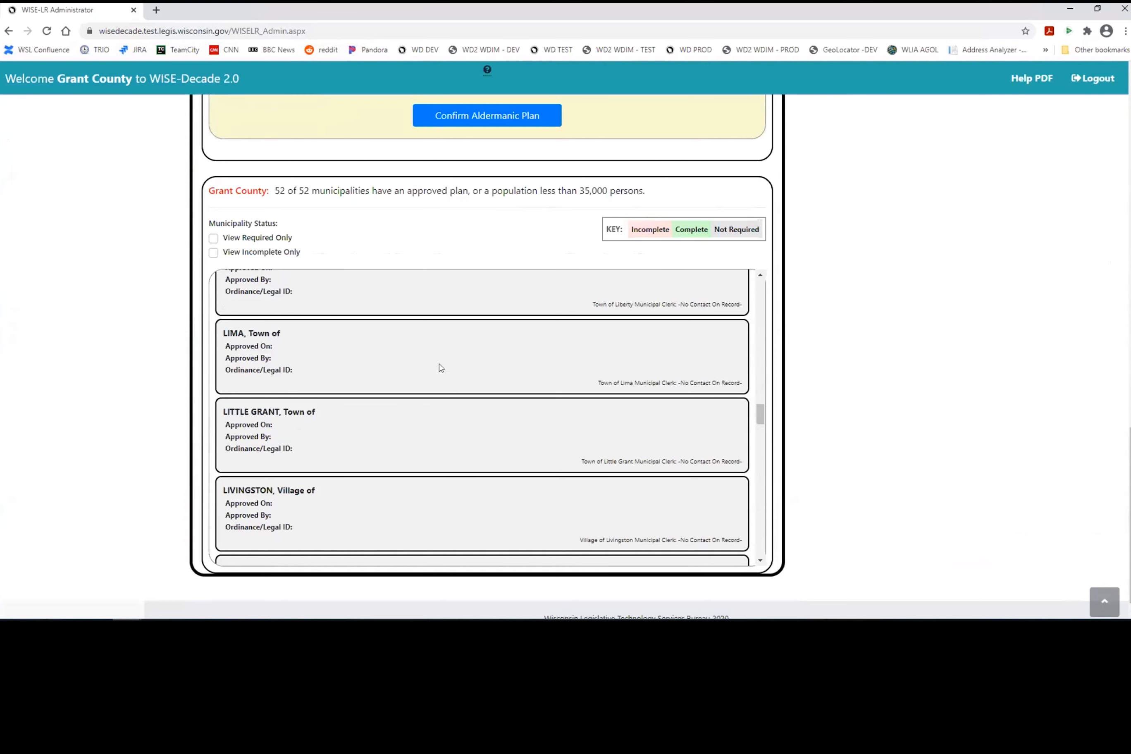
{"action": "scroll", "coordinate": [456, 383], "scroll_direction": "down", "scroll_amount": 5}
{"action": "scroll", "coordinate": [456, 383], "scroll_direction": "down", "scroll_amount": 1}
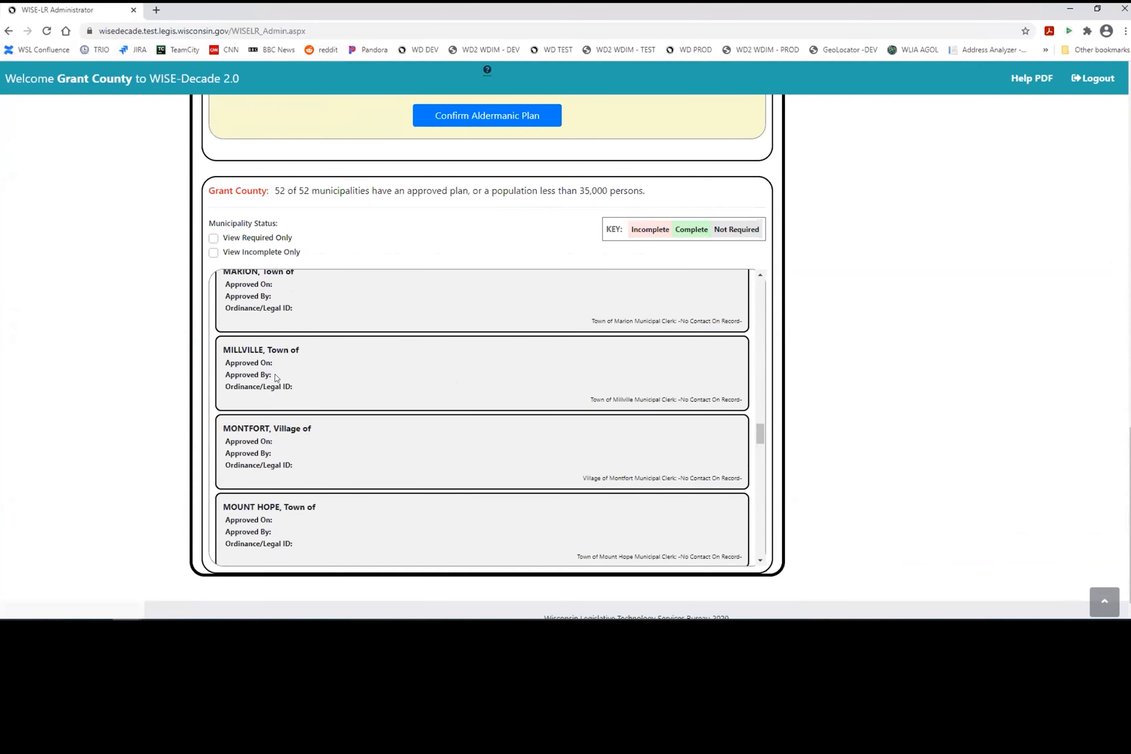
{"action": "scroll", "coordinate": [943, 350], "scroll_direction": "up", "scroll_amount": 20}
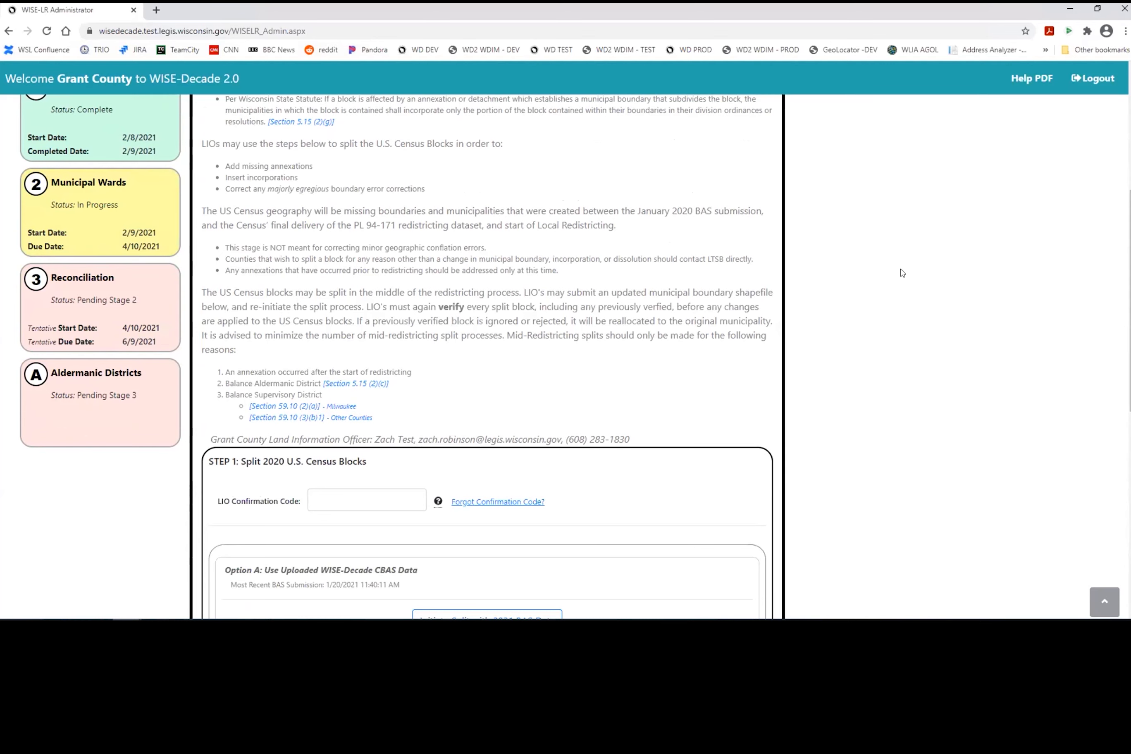
{"action": "scroll", "coordinate": [902, 272], "scroll_direction": "up", "scroll_amount": 3}
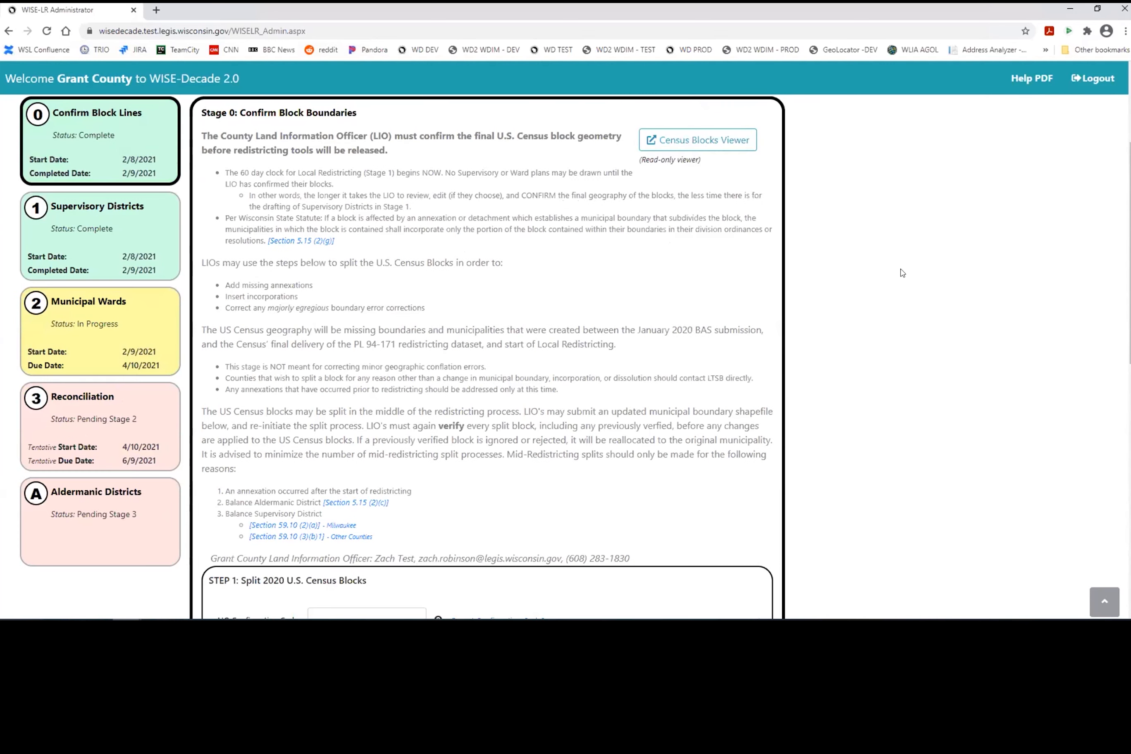